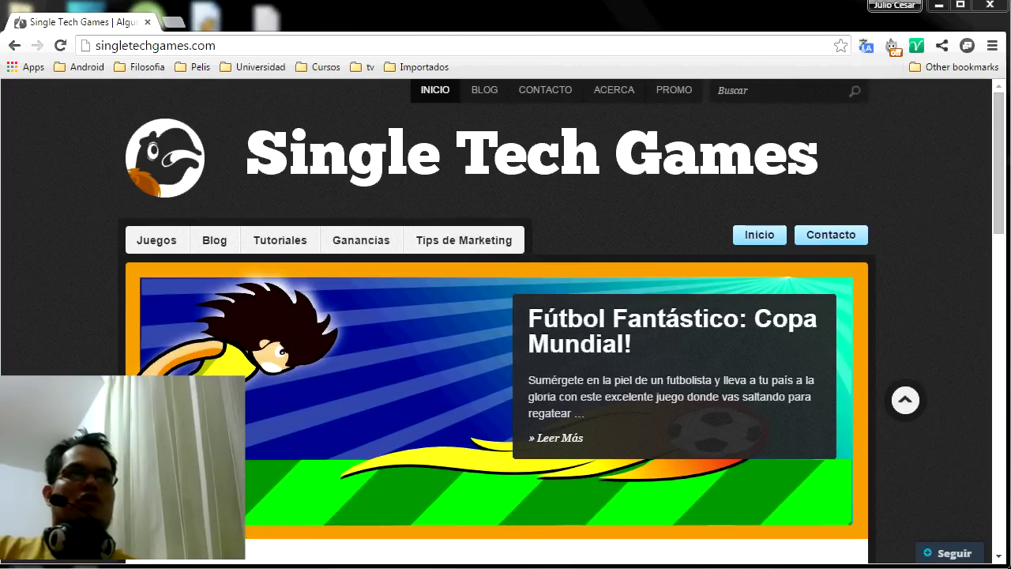
Step: Look over the Tutoriales and Ganancias menus on the singletechgames.com site
{"action": "mouse_move", "coordinate": [271, 249]}
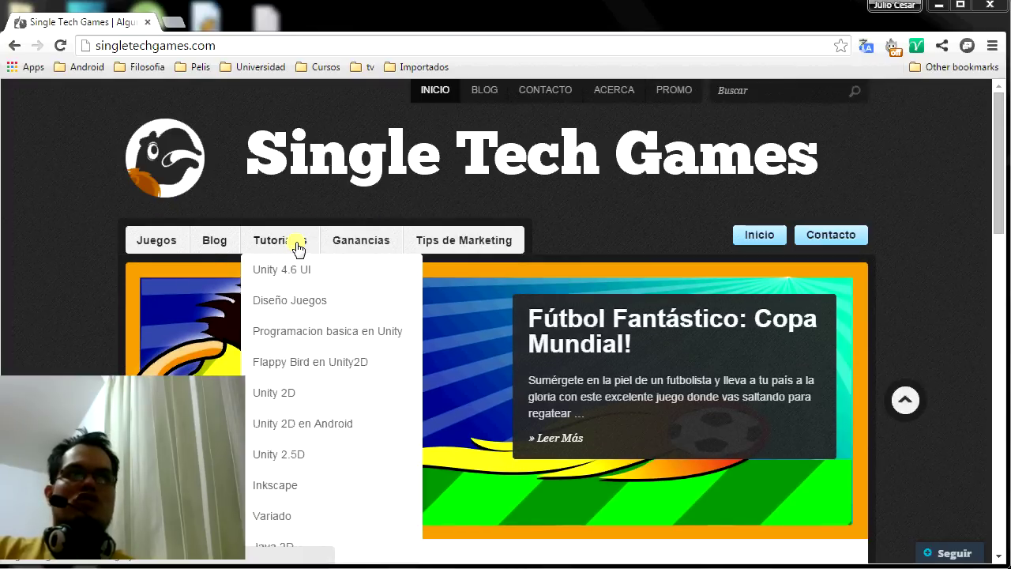
{"action": "mouse_move", "coordinate": [373, 253]}
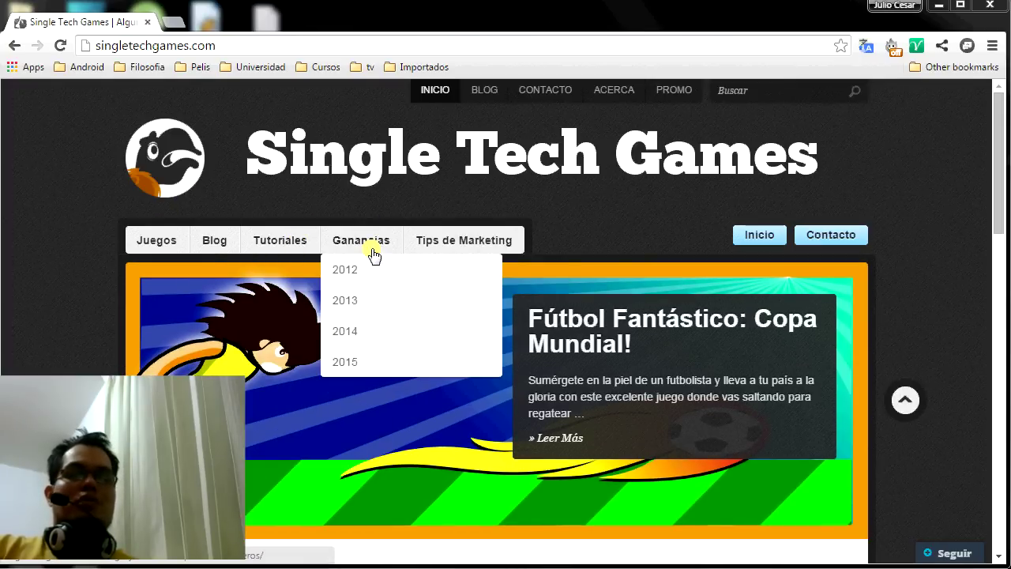
{"action": "mouse_move", "coordinate": [350, 311]}
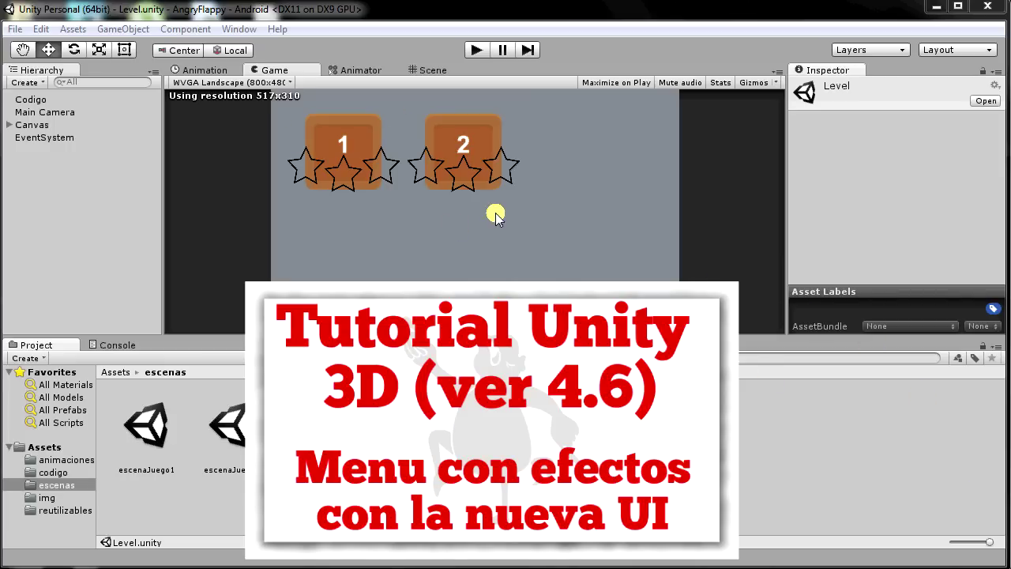
Step: Enter play mode, open level 1, drop the bird onto the seesaw, and restart the level
{"action": "left_click", "coordinate": [470, 50]}
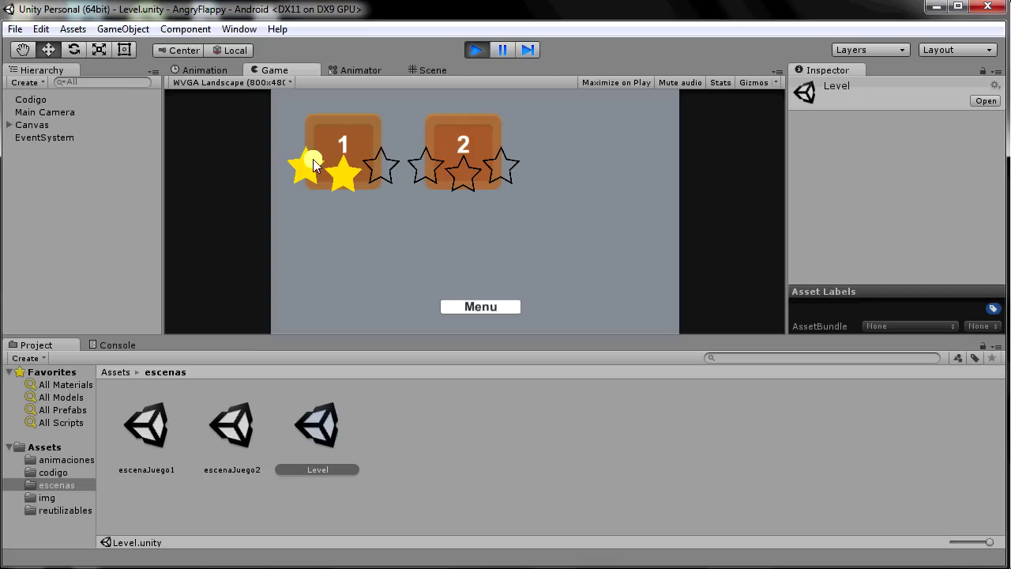
{"action": "left_click", "coordinate": [350, 150]}
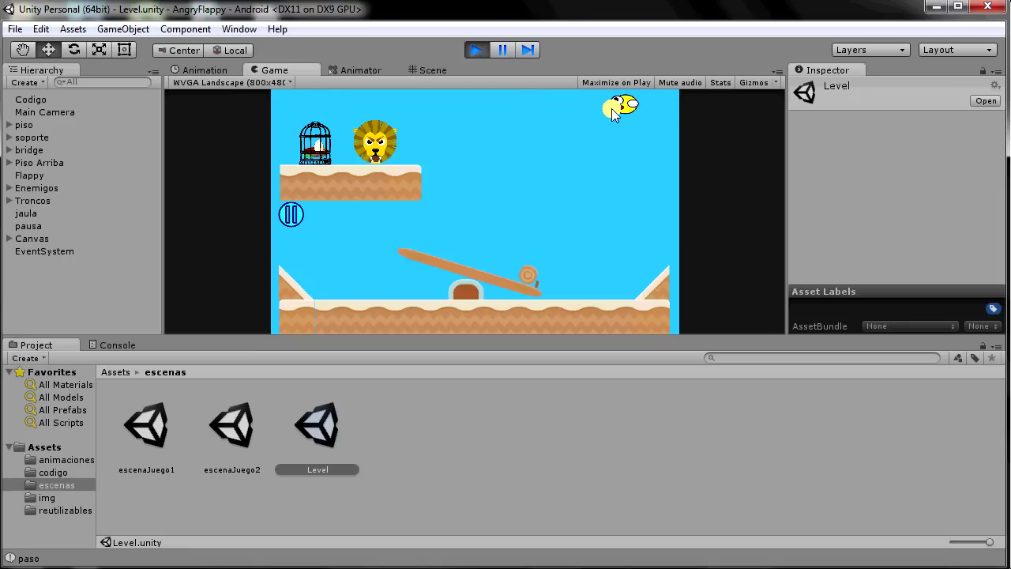
{"action": "left_click", "coordinate": [556, 113]}
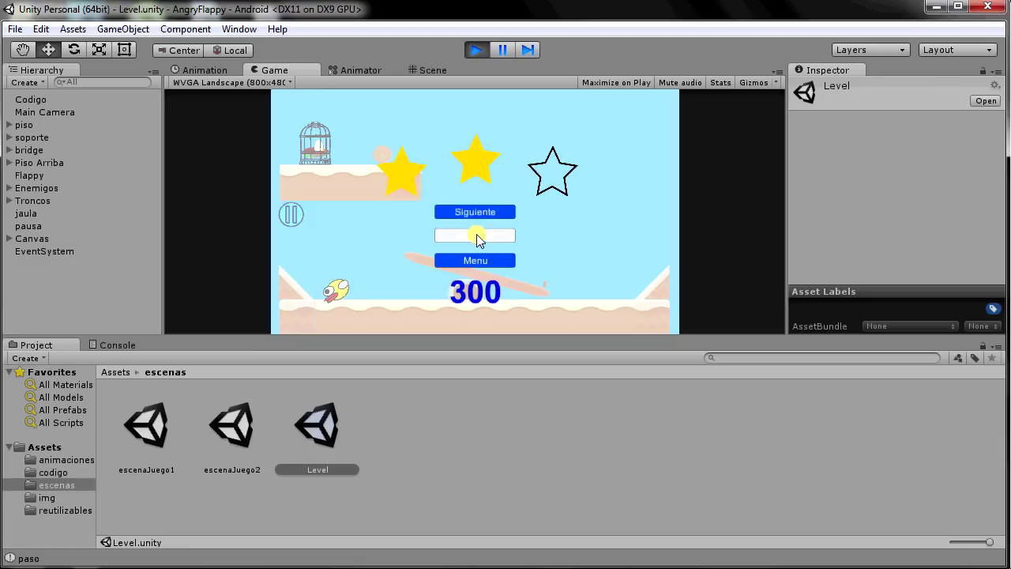
{"action": "left_click", "coordinate": [475, 235]}
Step: Beat level 1 with three stars, return to the level menu, and start level 2
{"action": "left_click", "coordinate": [571, 97]}
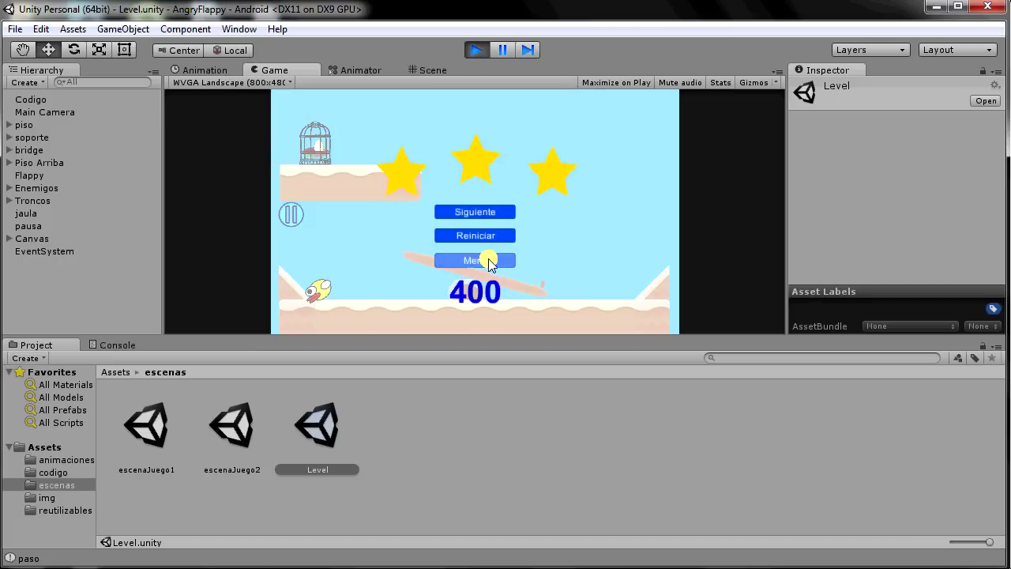
{"action": "left_click", "coordinate": [474, 260]}
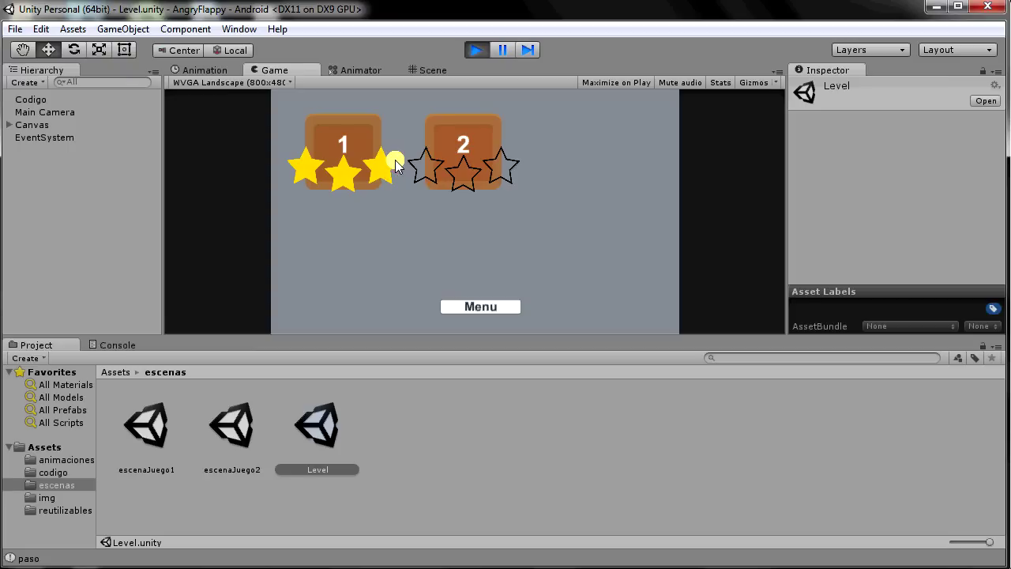
{"action": "left_click", "coordinate": [470, 150]}
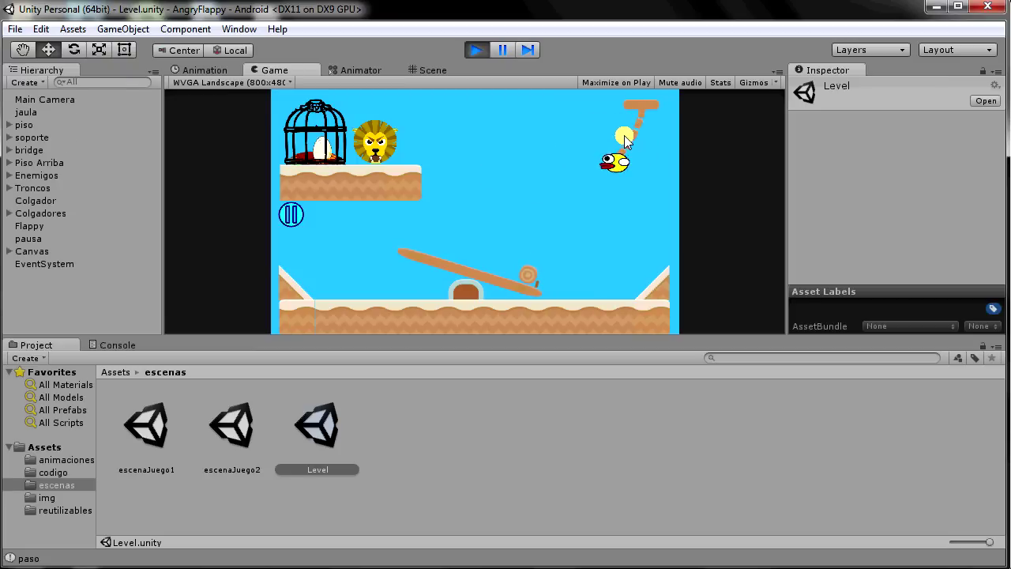
Step: Inspect the Flappy and Colgador components in the Inspector, then pause and resume the game
{"action": "left_click", "coordinate": [43, 226]}
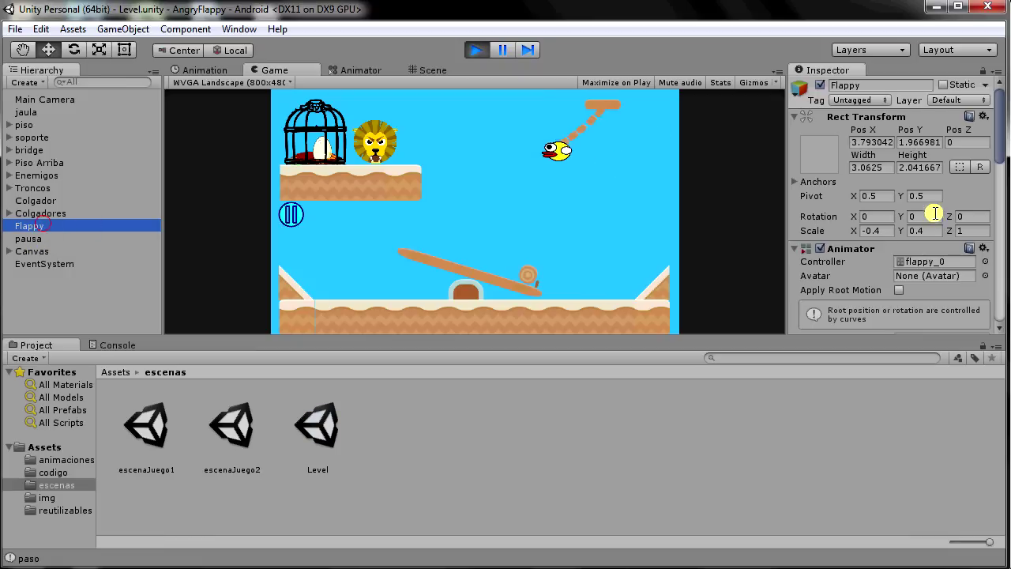
{"action": "mouse_move", "coordinate": [997, 135]}
{"action": "left_mouse_down"}
{"action": "mouse_move", "coordinate": [996, 274]}
{"action": "mouse_move", "coordinate": [993, 253]}
{"action": "left_mouse_up"}
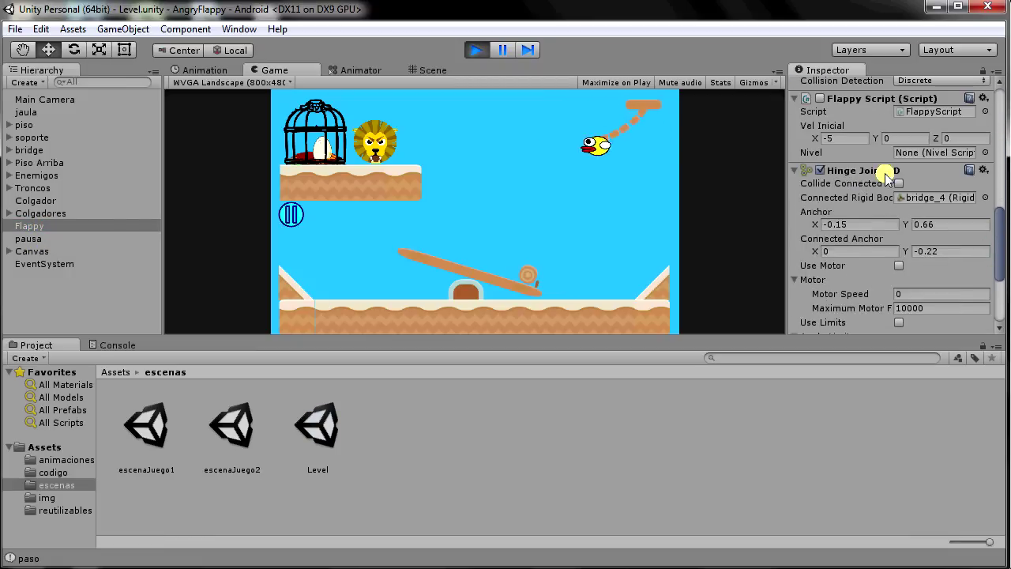
{"action": "left_click", "coordinate": [43, 202]}
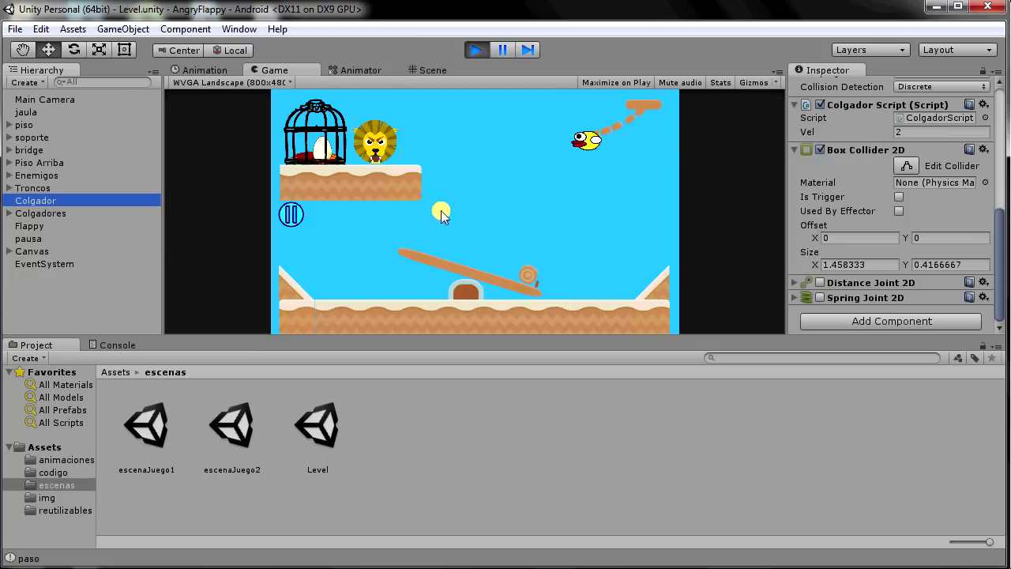
{"action": "left_click", "coordinate": [291, 217]}
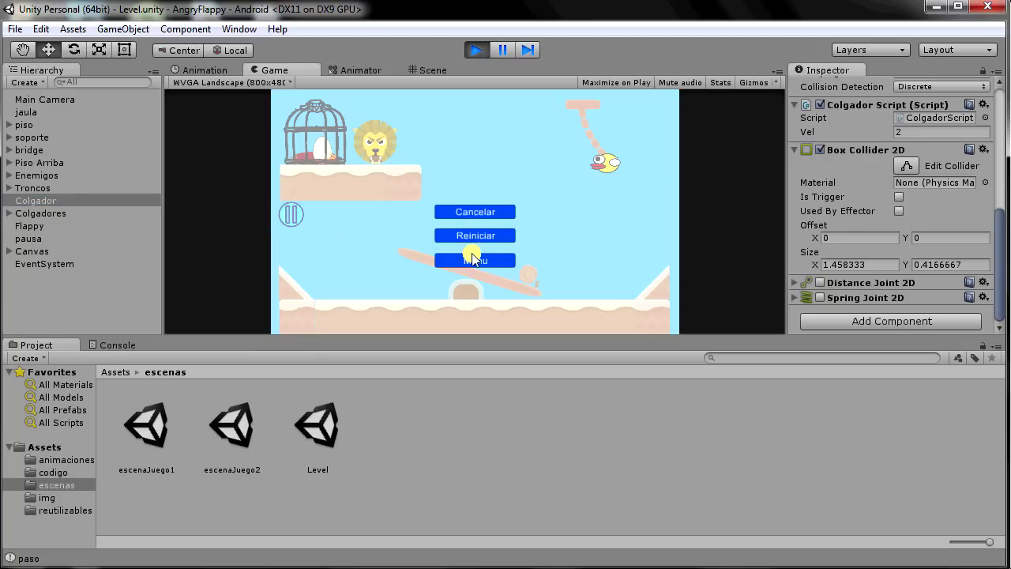
{"action": "left_click", "coordinate": [482, 211]}
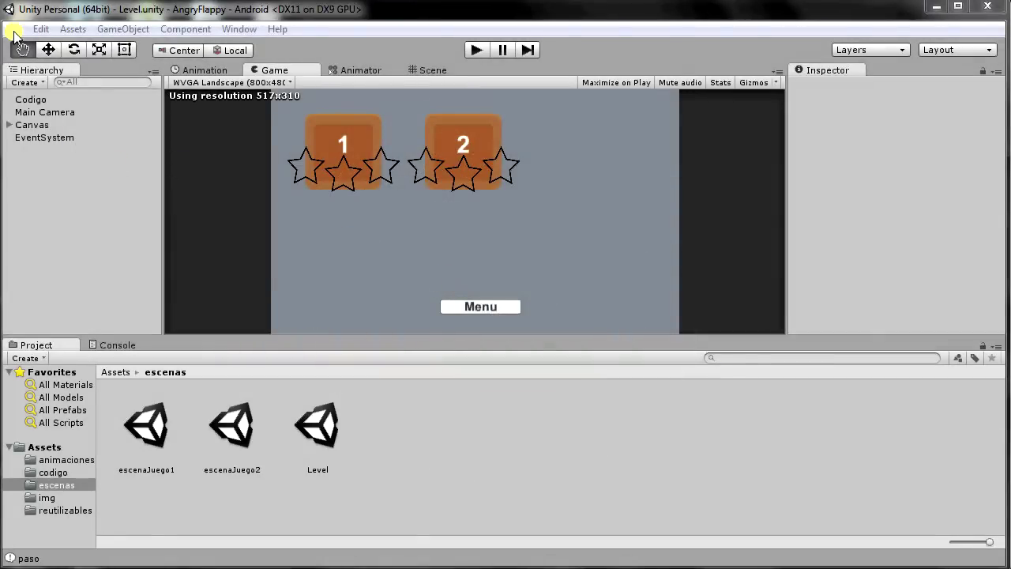
Step: Create a new 2D project named AngryFlappyVideo from File > New Project
{"action": "left_click", "coordinate": [15, 30]}
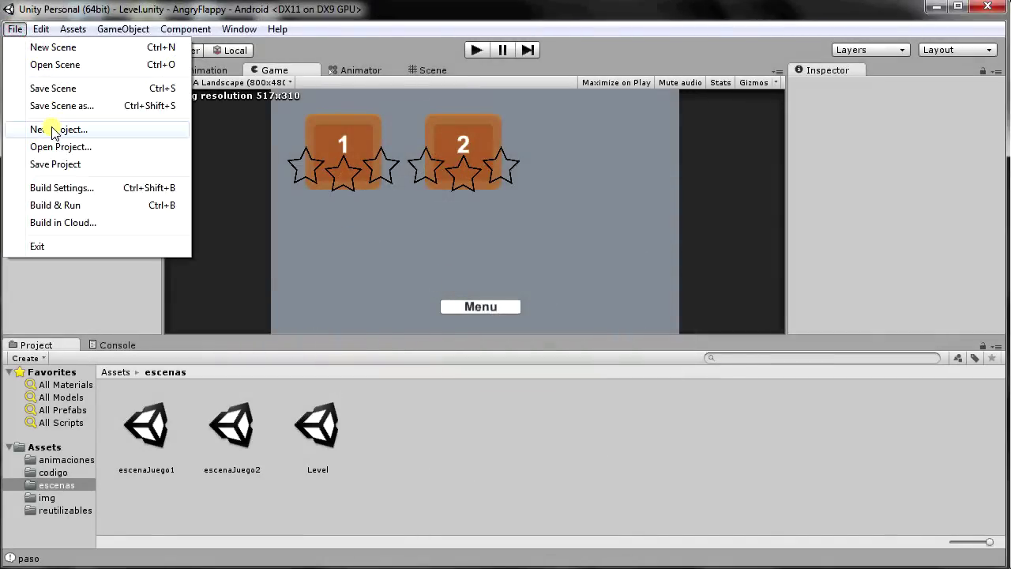
{"action": "left_click", "coordinate": [54, 131]}
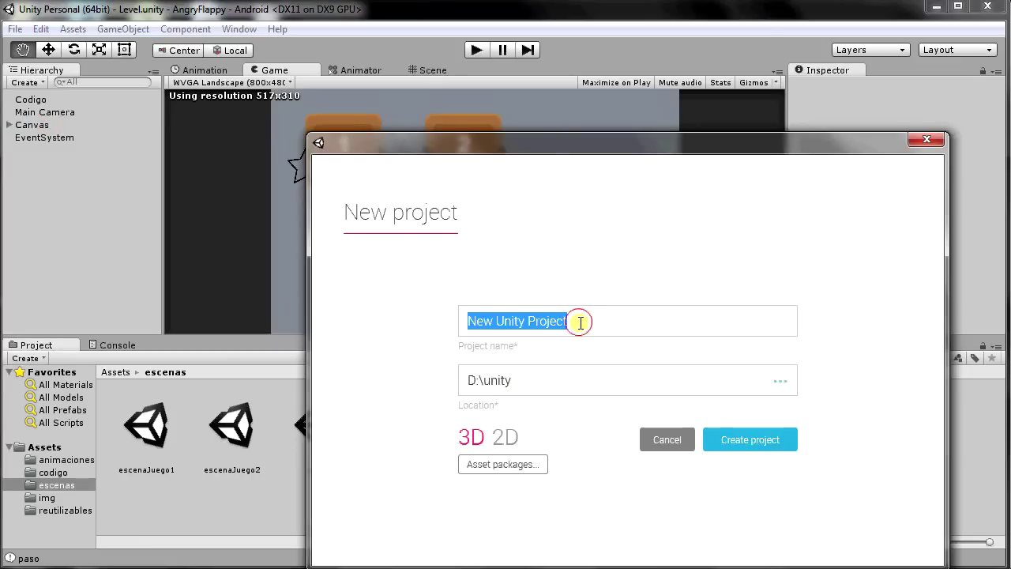
{"action": "left_click_drag", "start_coordinate": [580, 323], "coordinate": [416, 309]}
{"action": "type", "text": "Angry"}
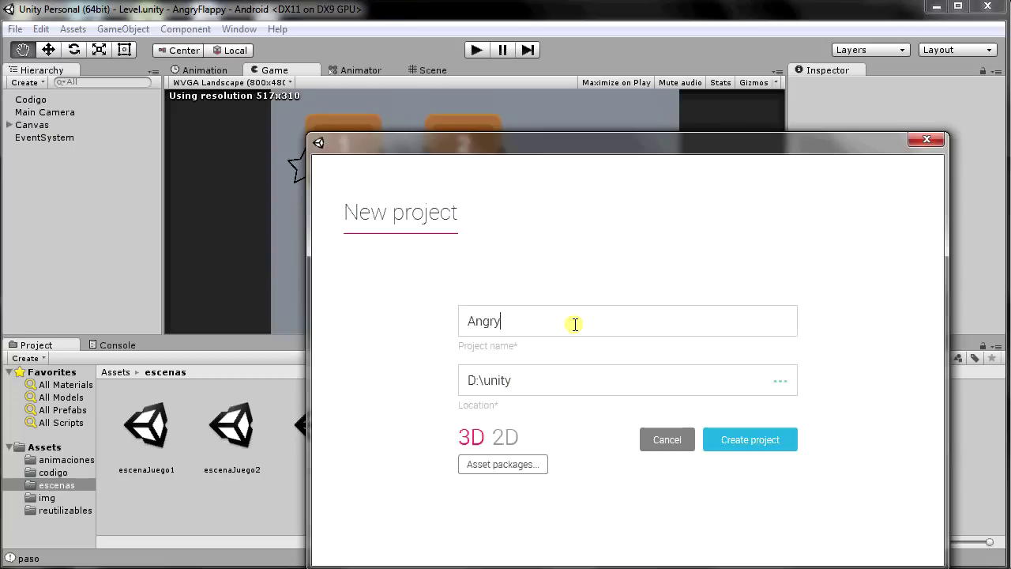
{"action": "type", "text": "FlappyVi"}
{"action": "type", "text": "deo"}
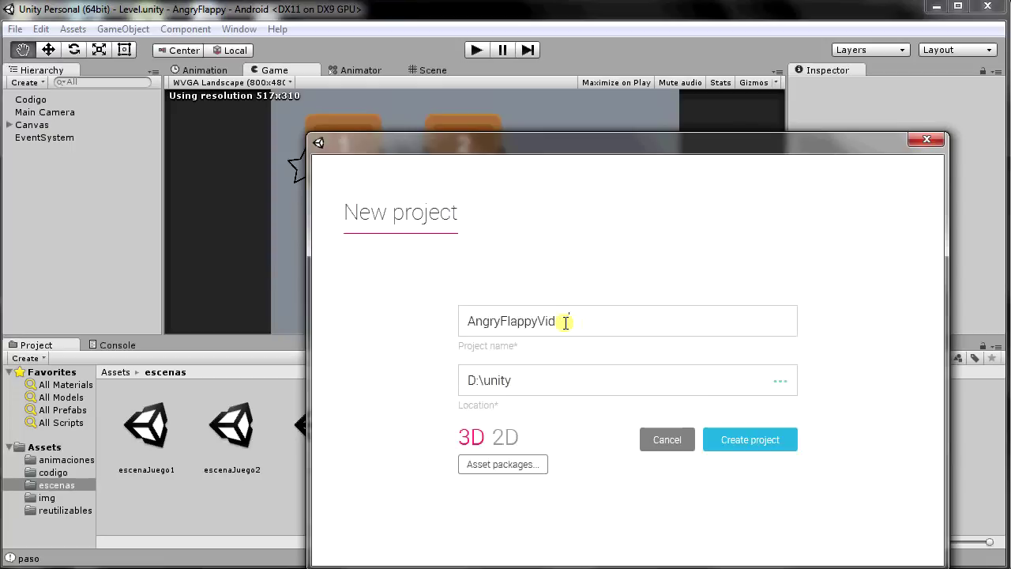
{"action": "left_click", "coordinate": [505, 439]}
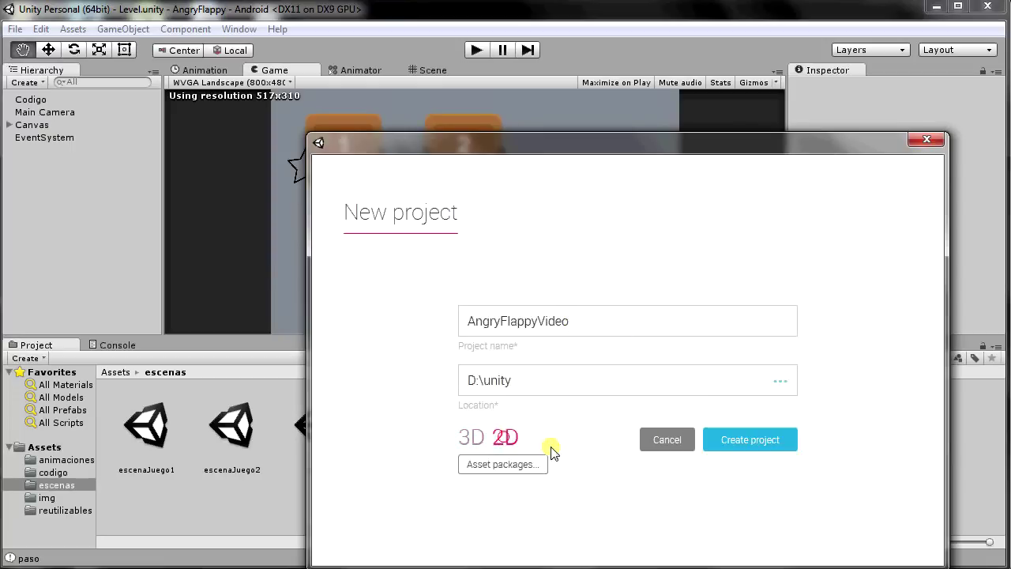
{"action": "left_click", "coordinate": [745, 444]}
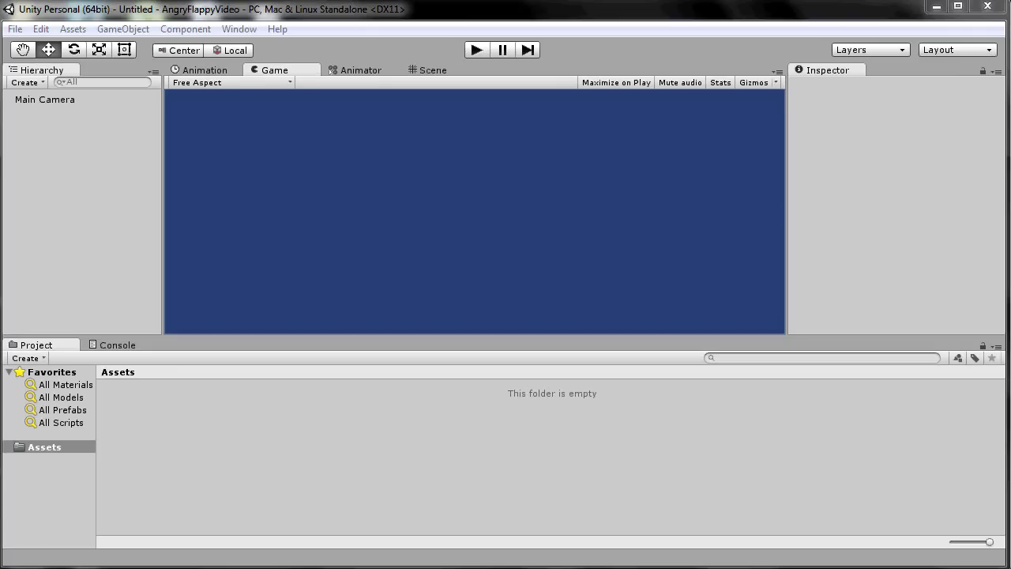
Step: Create an Escenas folder in the project's Assets
{"action": "right_click", "coordinate": [182, 410]}
{"action": "left_click", "coordinate": [337, 141]}
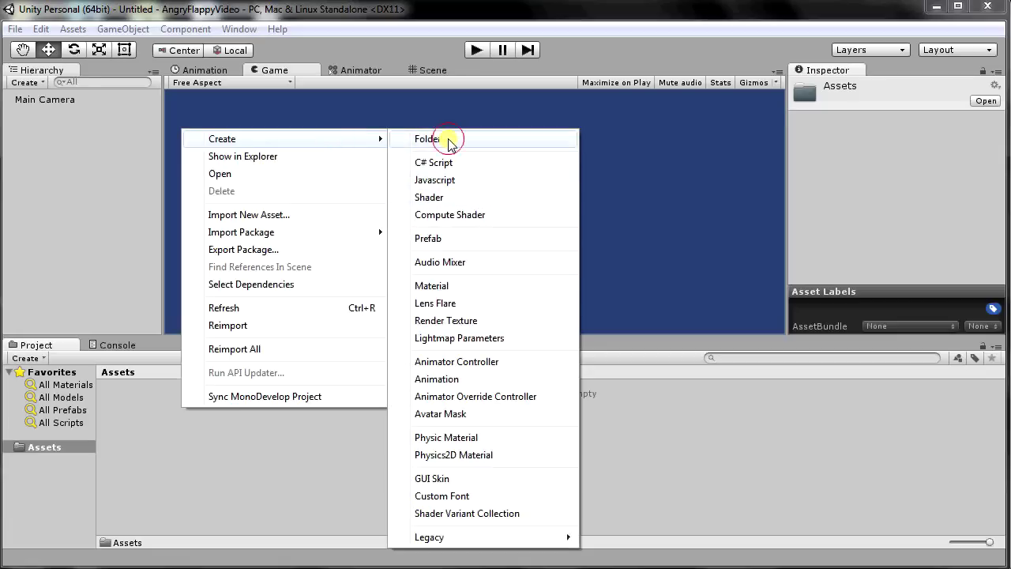
{"action": "left_click", "coordinate": [448, 139]}
{"action": "type", "text": "Escenas"}
{"action": "key", "text": "Return"}
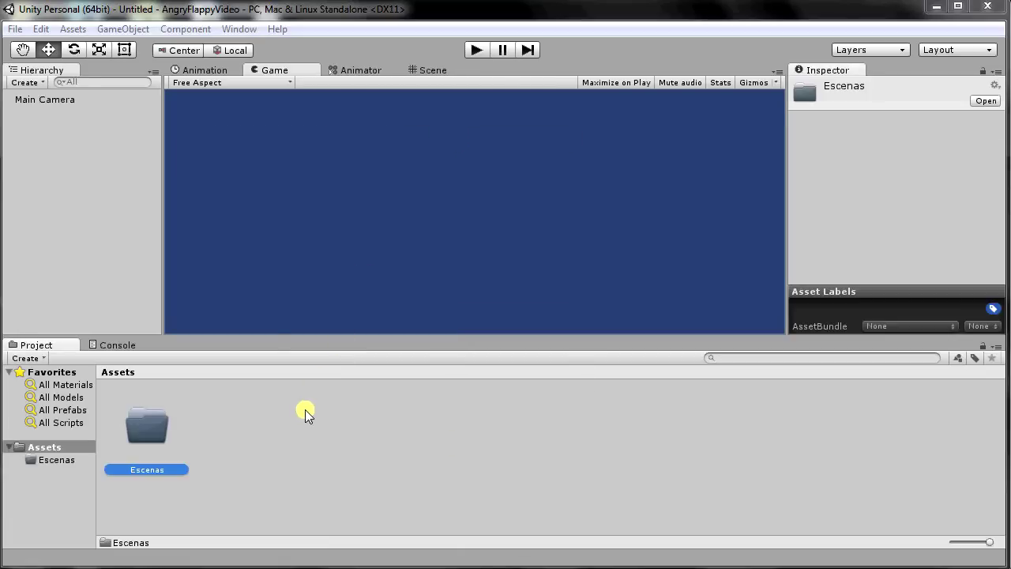
Step: Save the current scene as Menu inside the Escenas folder
{"action": "left_click", "coordinate": [14, 30]}
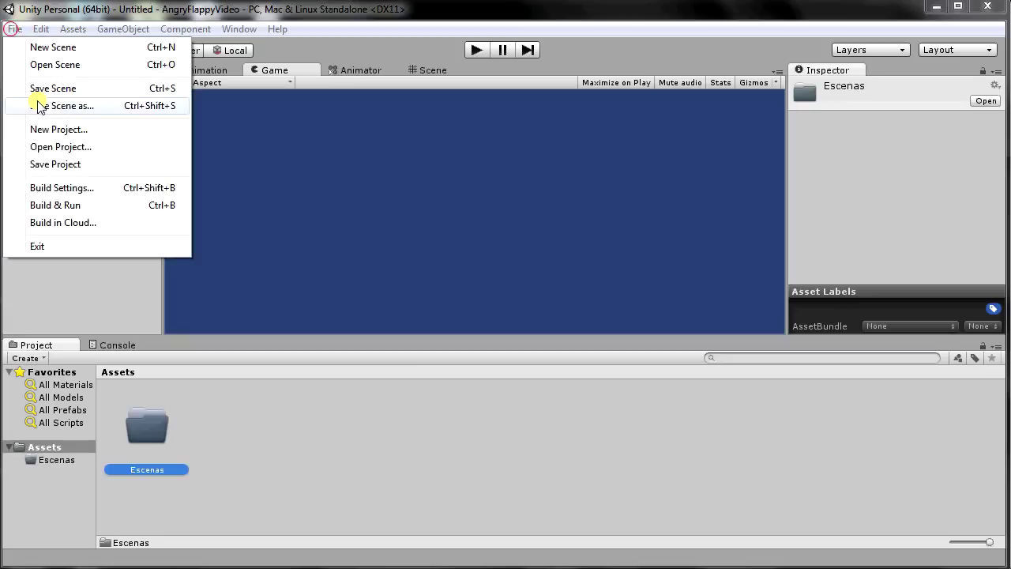
{"action": "left_click", "coordinate": [56, 90]}
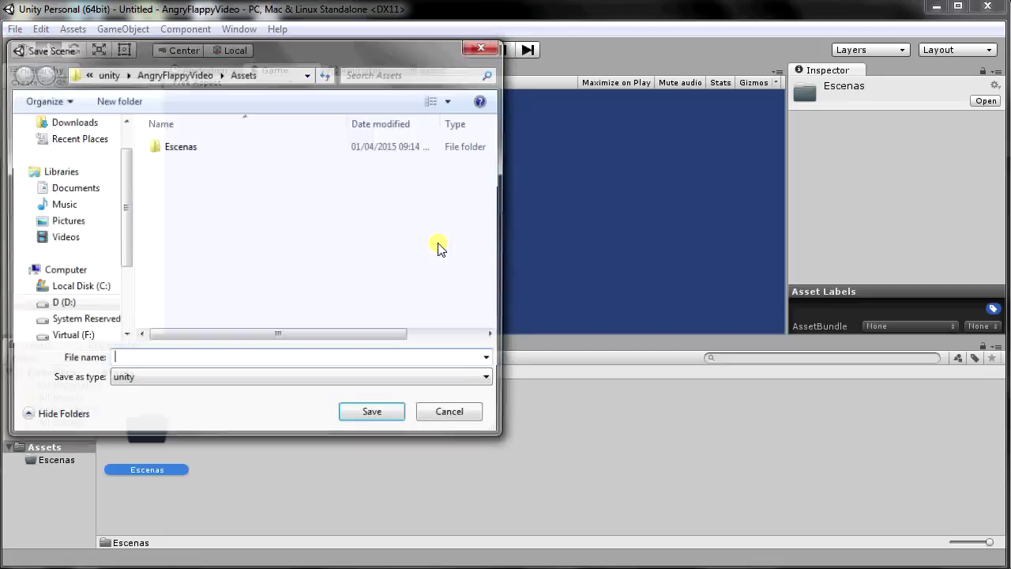
{"action": "double_click", "coordinate": [171, 146]}
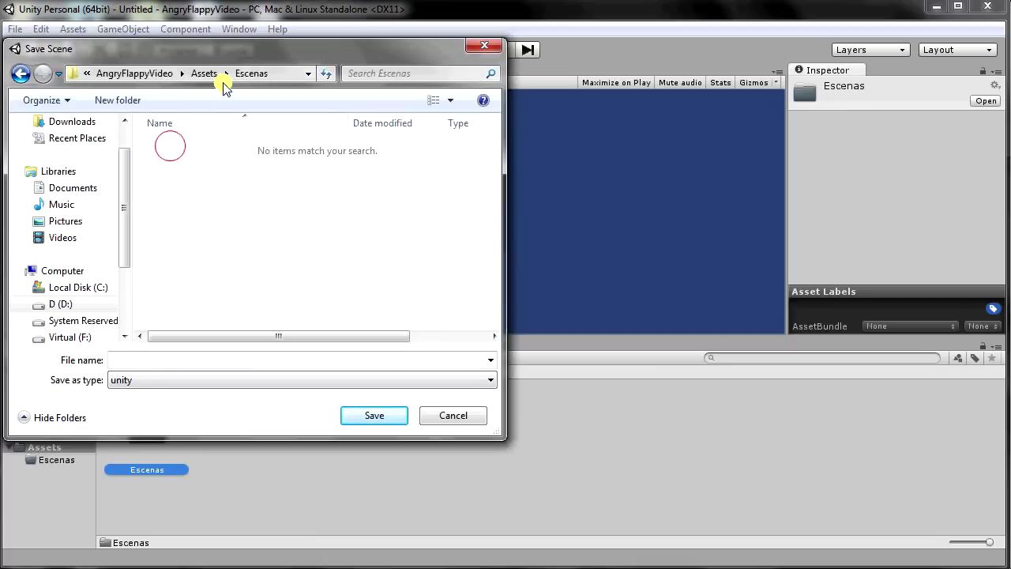
{"action": "left_click", "coordinate": [148, 361]}
{"action": "type", "text": "Menu"}
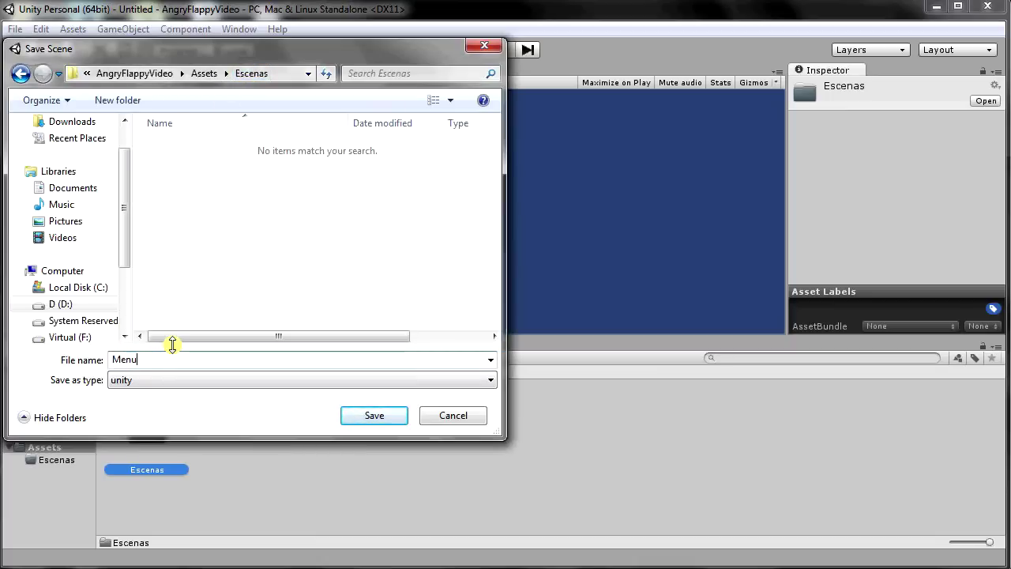
{"action": "key", "text": "Return"}
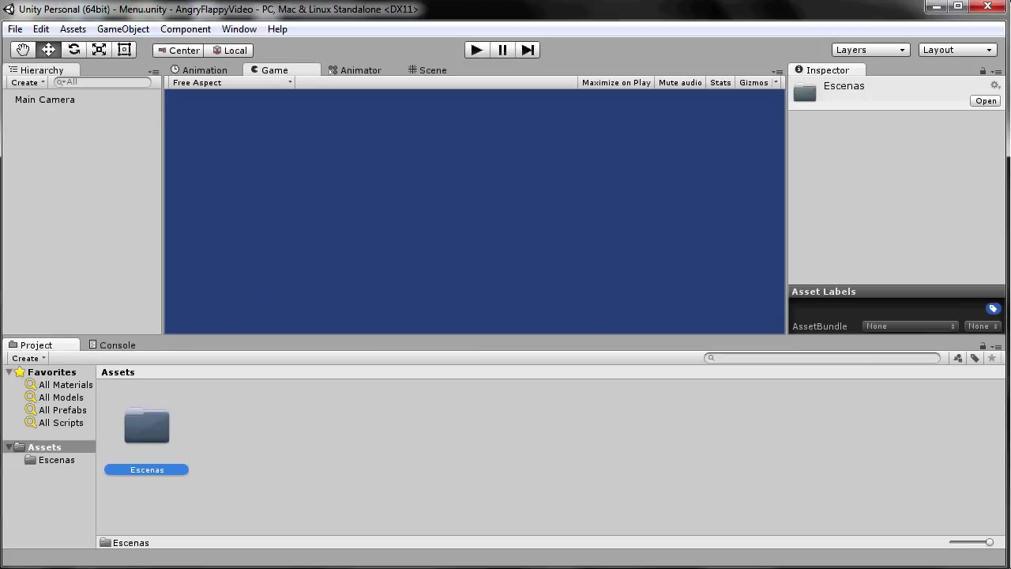
Step: Scroll The Open Game Art Bundle page in Chrome down to the Kenney art collection
{"action": "key", "text": "alt+Tab"}
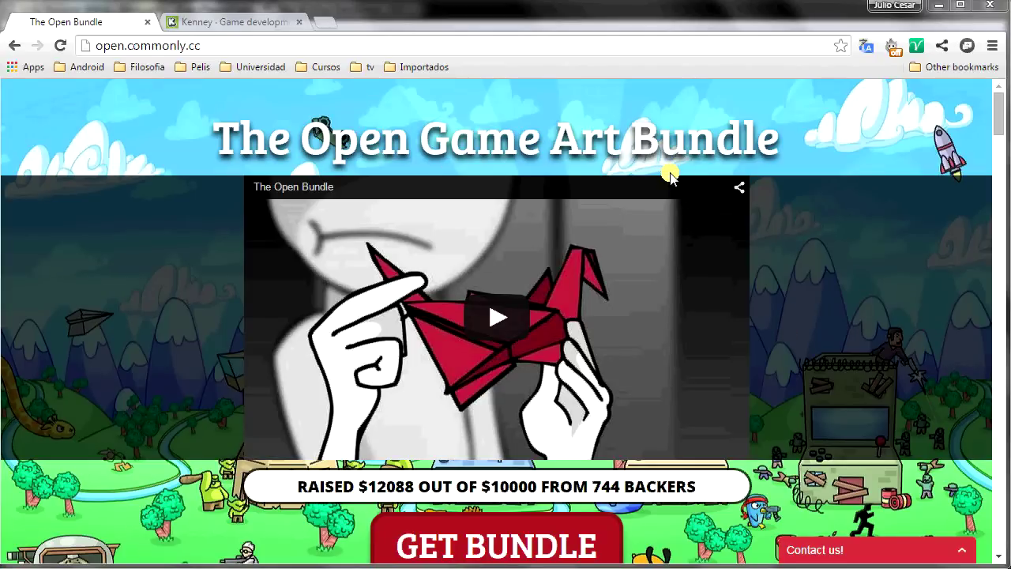
{"action": "mouse_move", "coordinate": [1000, 125]}
{"action": "left_mouse_down"}
{"action": "mouse_move", "coordinate": [1004, 296]}
{"action": "mouse_move", "coordinate": [1002, 285]}
{"action": "left_mouse_up"}
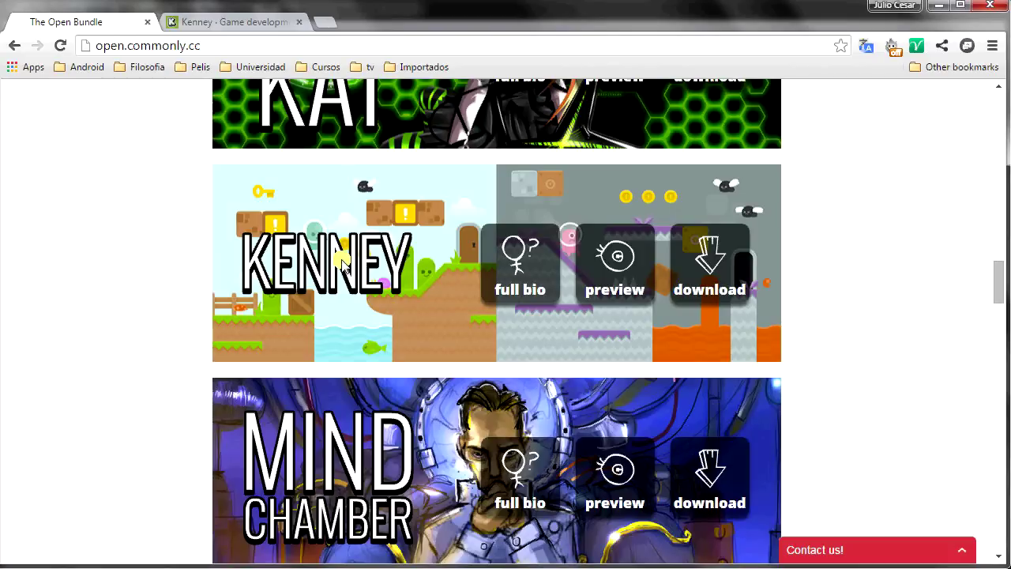
{"action": "left_click", "coordinate": [938, 5]}
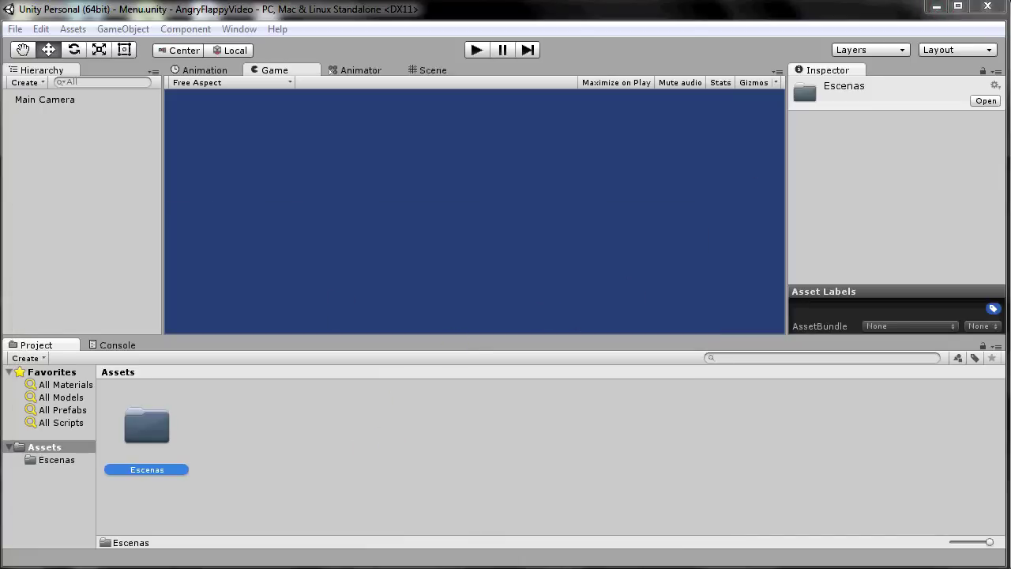
{"action": "key", "text": "alt+Tab"}
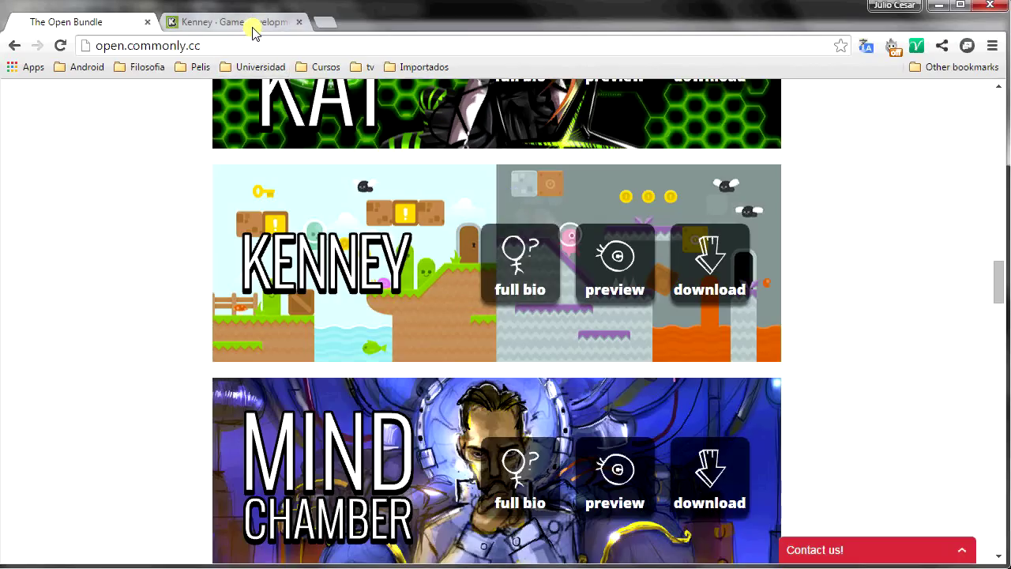
Step: View the Kenney game assets page and the donation pack's purchase page, then close it
{"action": "left_click", "coordinate": [253, 28]}
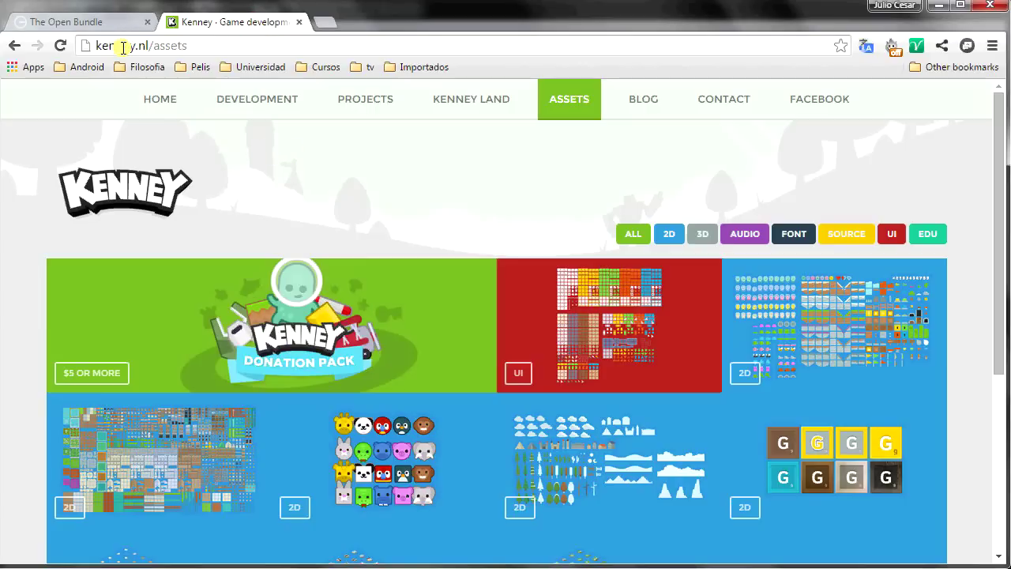
{"action": "scroll", "coordinate": [588, 243], "scroll_direction": "down", "scroll_amount": 1}
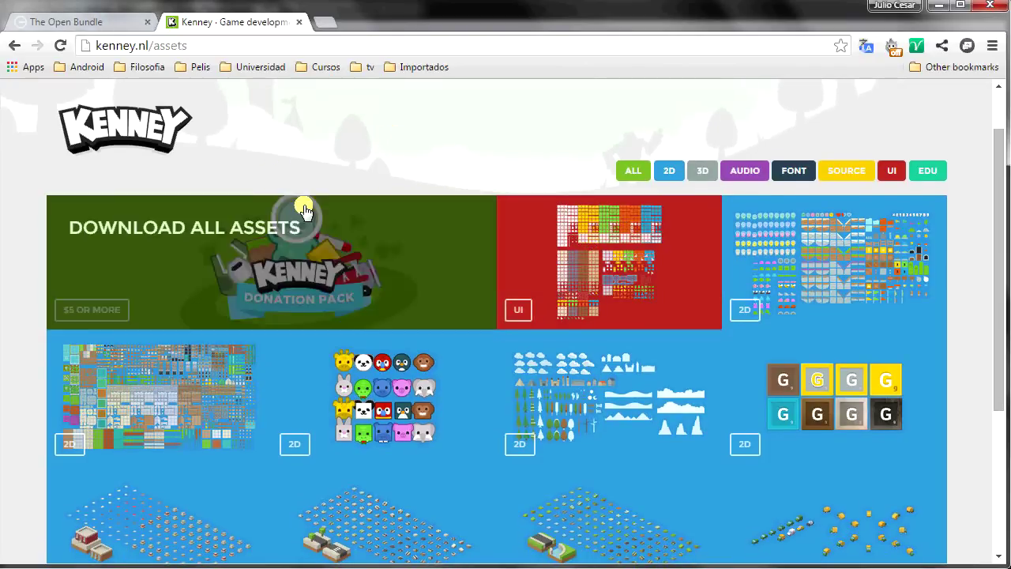
{"action": "left_click", "coordinate": [234, 231]}
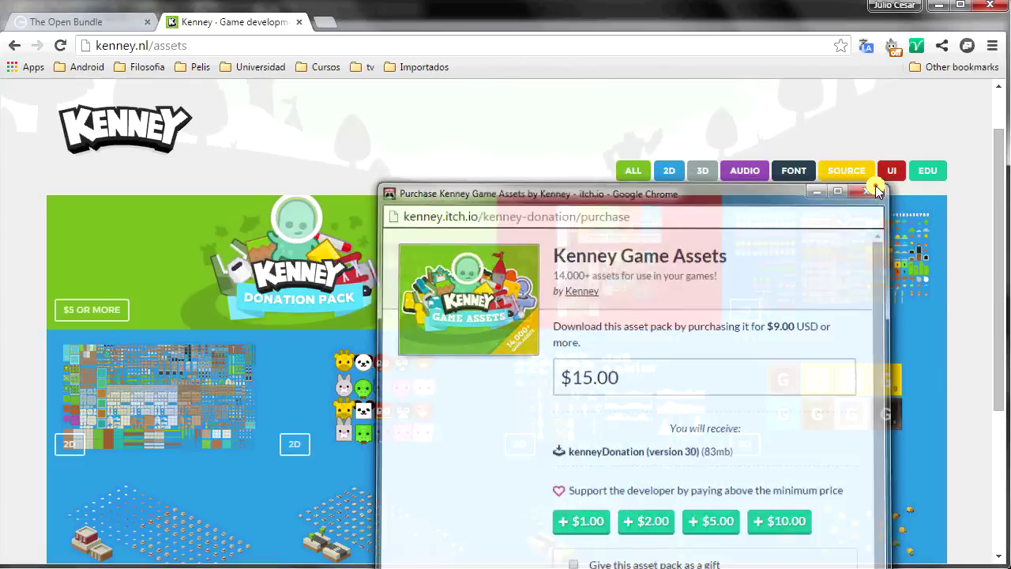
{"action": "left_click", "coordinate": [877, 188]}
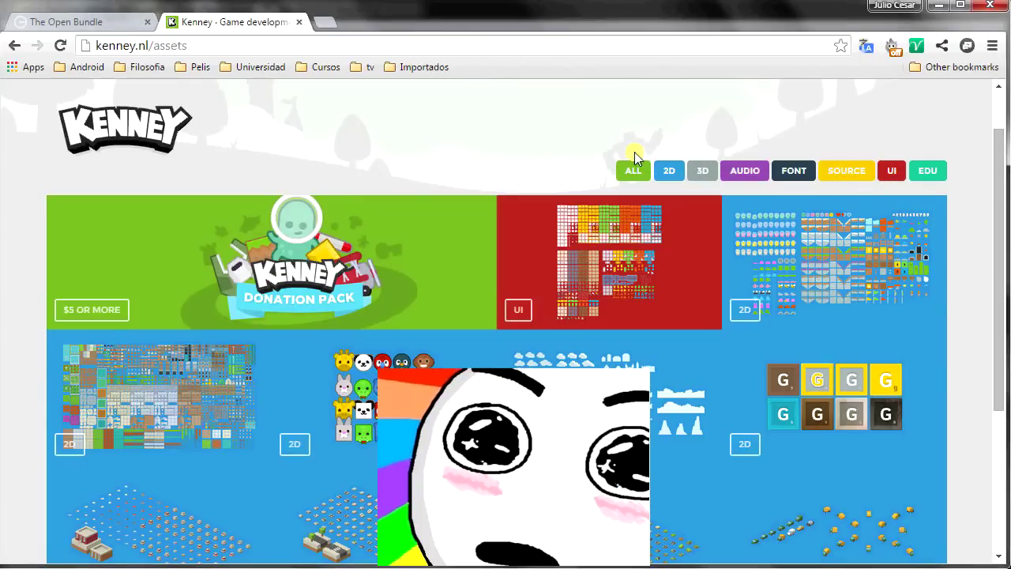
Step: Filter the Kenney catalogue by AUDIO, 2D, 3D and ALL, then minimize Chrome
{"action": "left_click", "coordinate": [746, 169]}
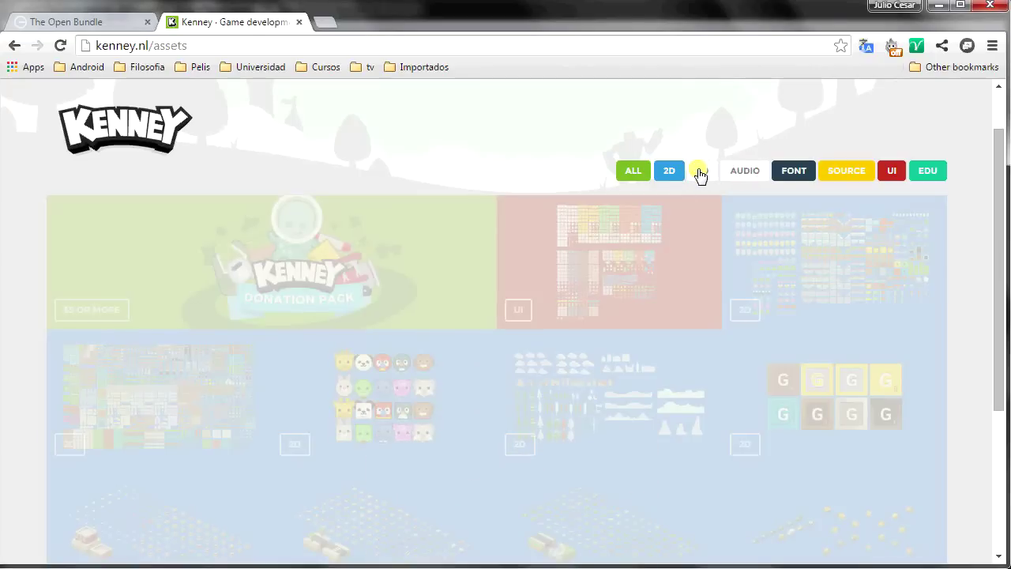
{"action": "scroll", "coordinate": [671, 198], "scroll_direction": "down", "scroll_amount": 4}
{"action": "scroll", "coordinate": [677, 192], "scroll_direction": "up", "scroll_amount": 2}
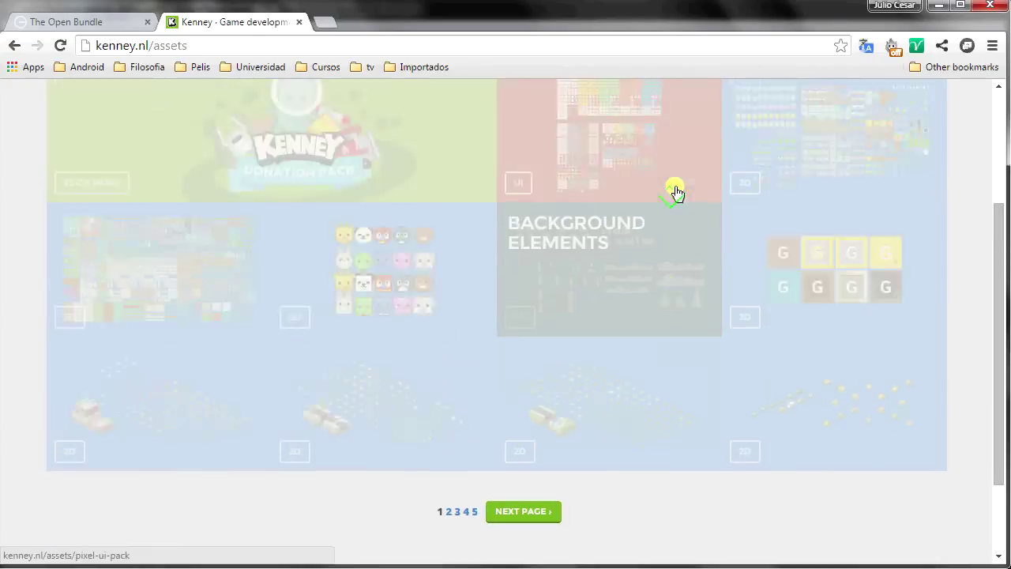
{"action": "scroll", "coordinate": [672, 186], "scroll_direction": "up", "scroll_amount": 2}
{"action": "left_click", "coordinate": [666, 181]}
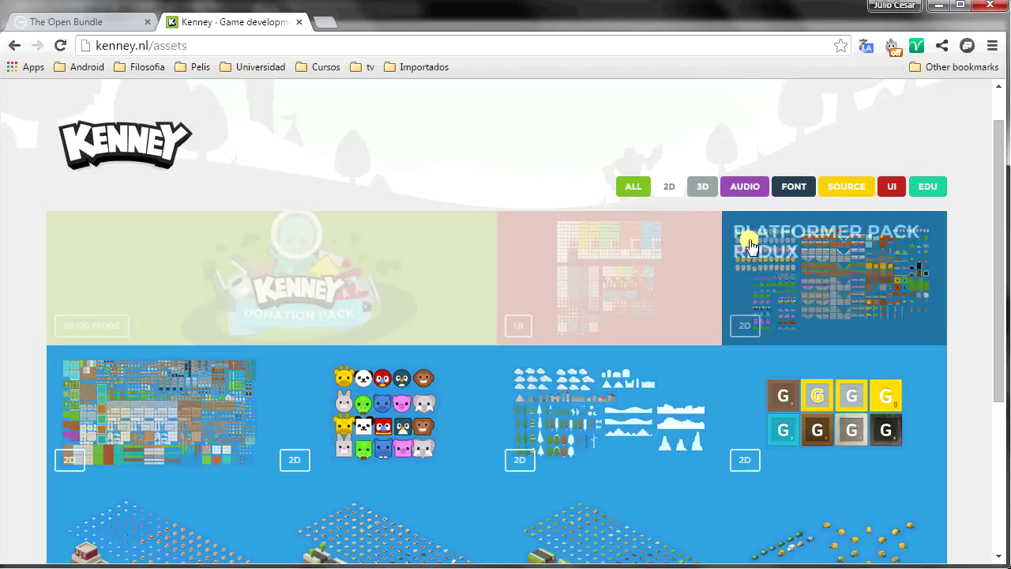
{"action": "scroll", "coordinate": [751, 237], "scroll_direction": "down", "scroll_amount": 2}
{"action": "scroll", "coordinate": [751, 243], "scroll_direction": "up", "scroll_amount": 2}
{"action": "left_click", "coordinate": [700, 137]}
{"action": "left_click", "coordinate": [644, 140]}
{"action": "scroll", "coordinate": [672, 199], "scroll_direction": "up", "scroll_amount": 2}
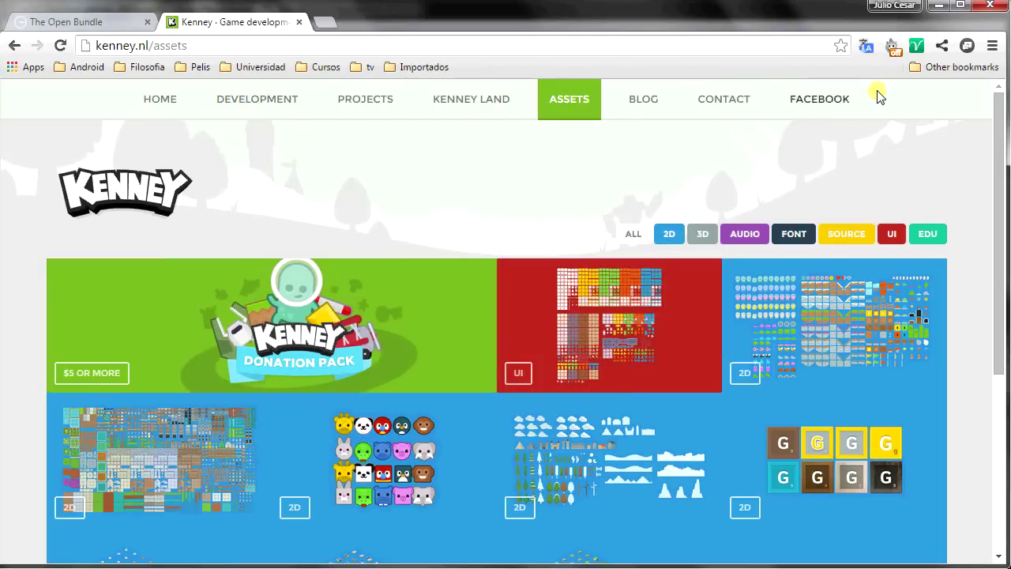
{"action": "left_click", "coordinate": [939, 7]}
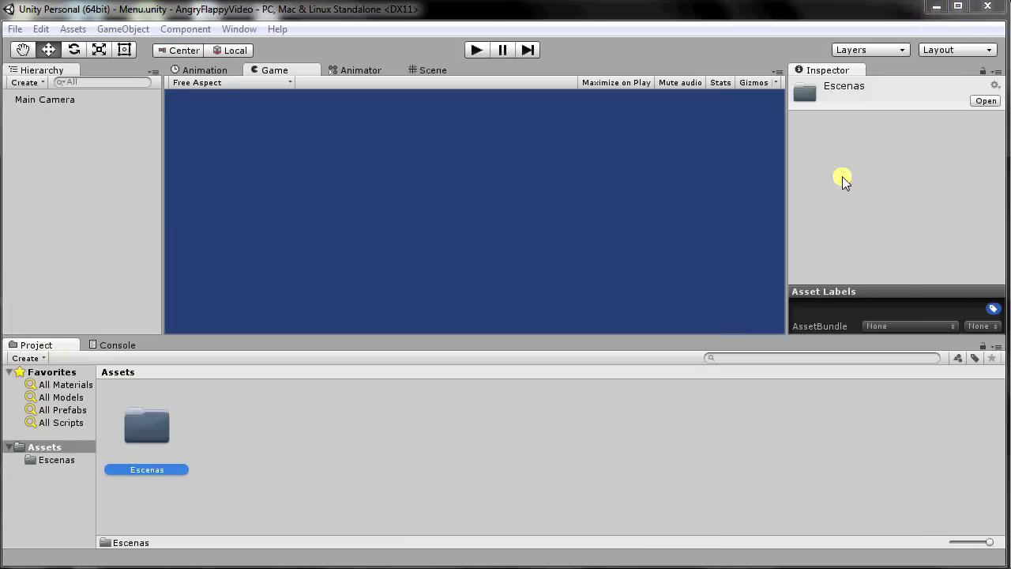
Step: Open the Escenas folder in the Project panel to show the Menu scene asset
{"action": "left_click", "coordinate": [171, 432]}
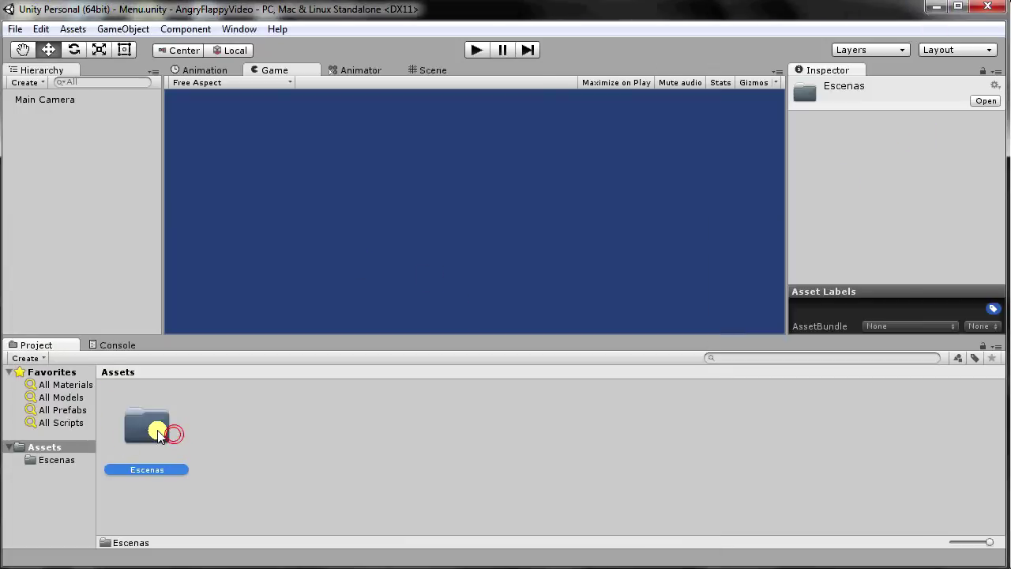
{"action": "double_click", "coordinate": [159, 433]}
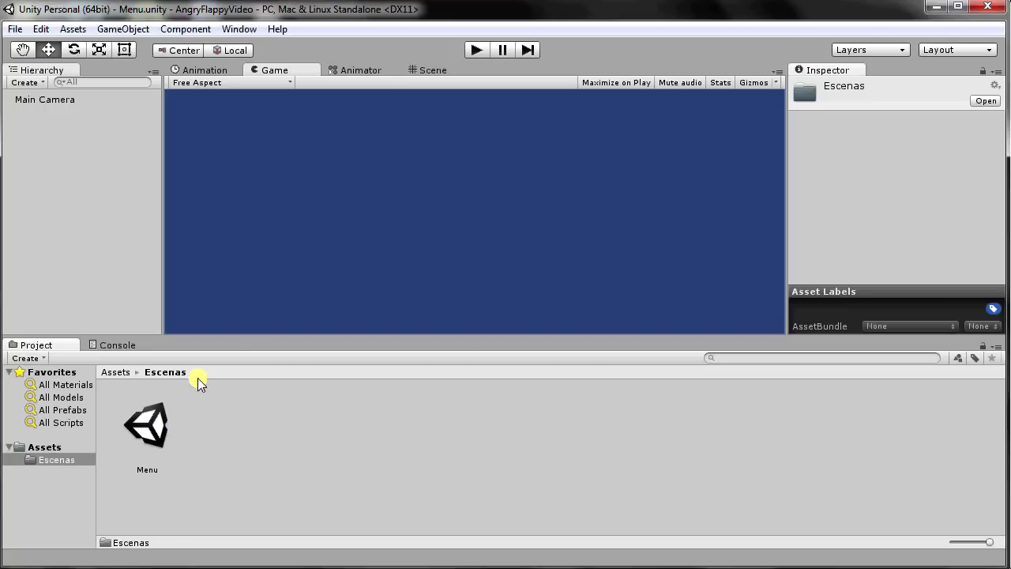
Step: Set the Main Camera background colour to a light grey of about R156 G152 B152
{"action": "left_click", "coordinate": [57, 101]}
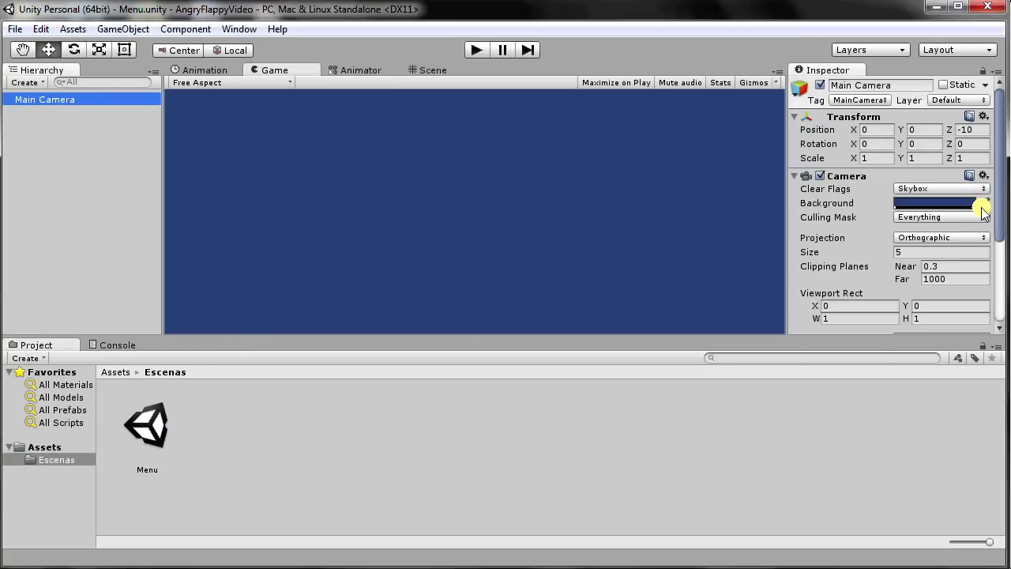
{"action": "left_click", "coordinate": [956, 203]}
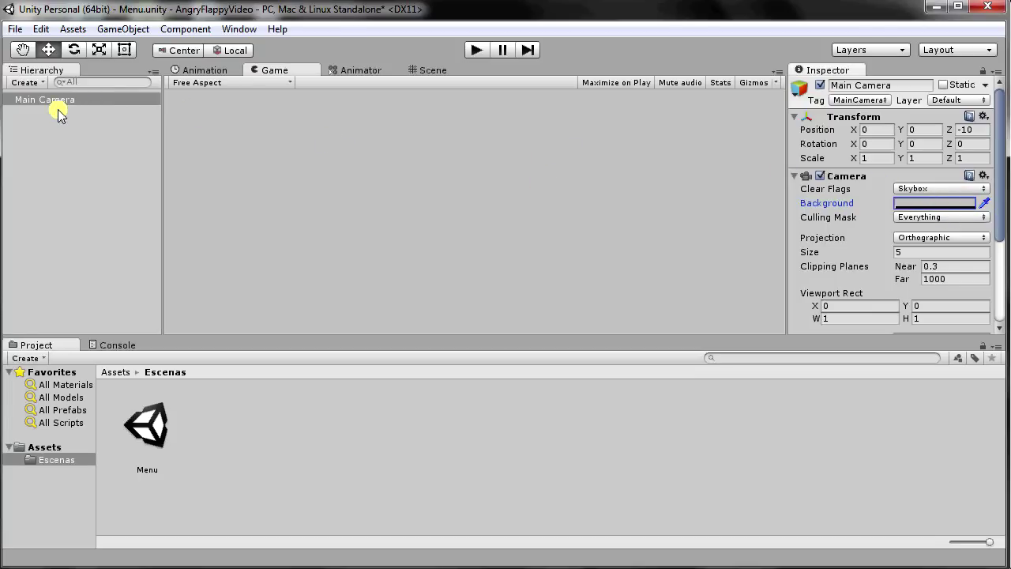
{"action": "left_click", "coordinate": [985, 203]}
{"action": "left_click_drag", "start_coordinate": [264, 309], "coordinate": [263, 323]}
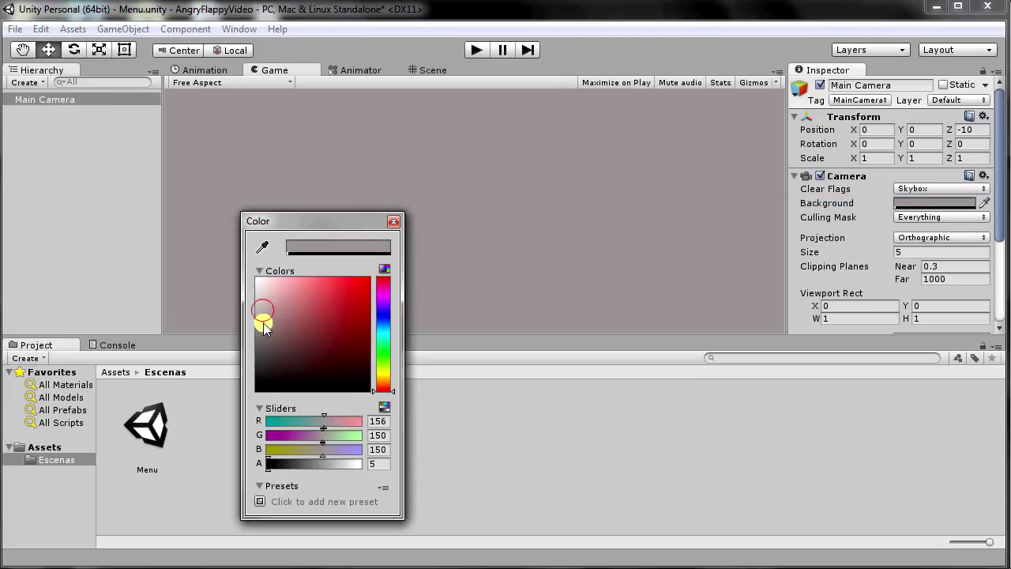
{"action": "left_click", "coordinate": [261, 323]}
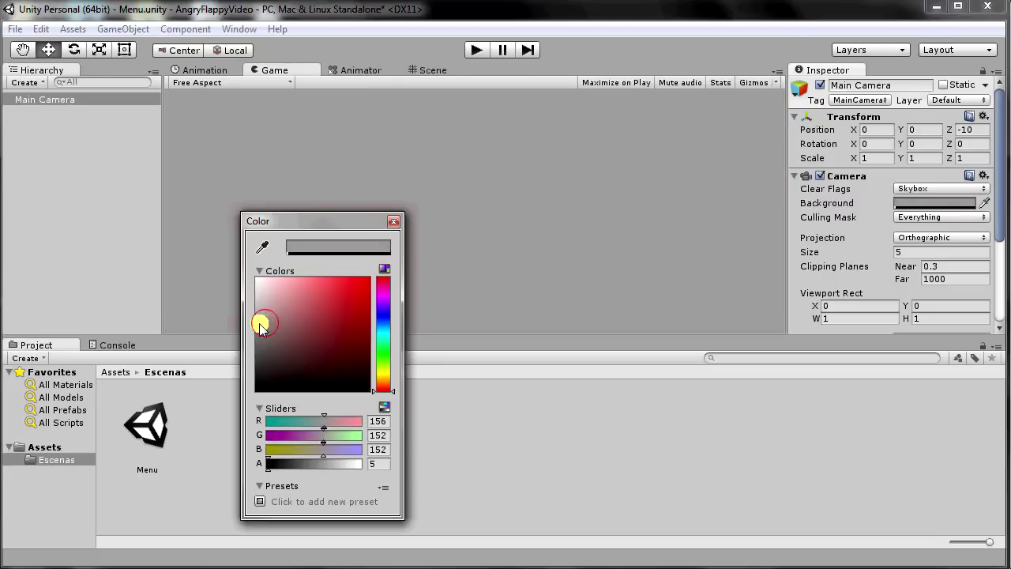
{"action": "left_click", "coordinate": [394, 221]}
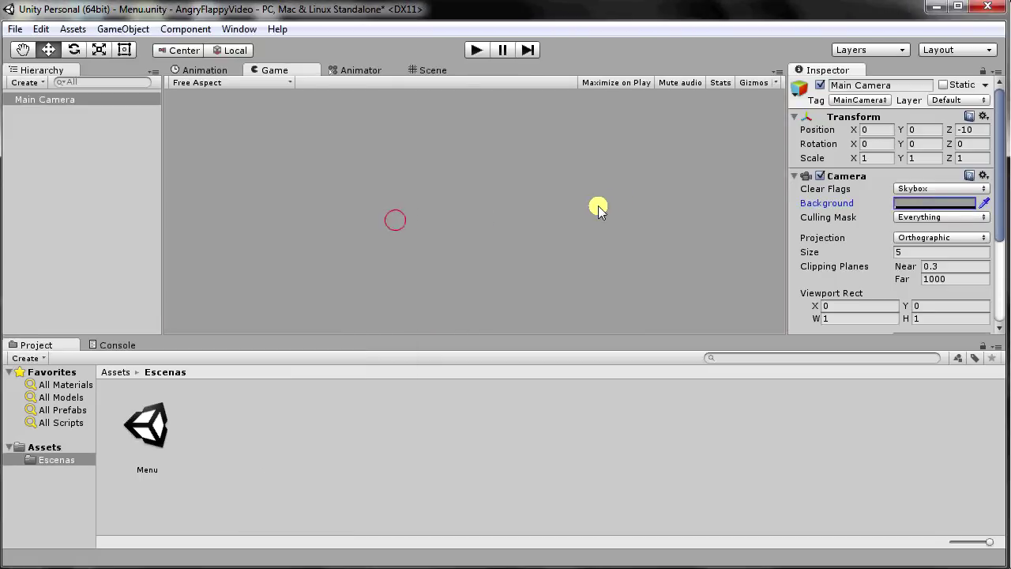
{"action": "left_click", "coordinate": [426, 68]}
{"action": "left_click", "coordinate": [278, 71]}
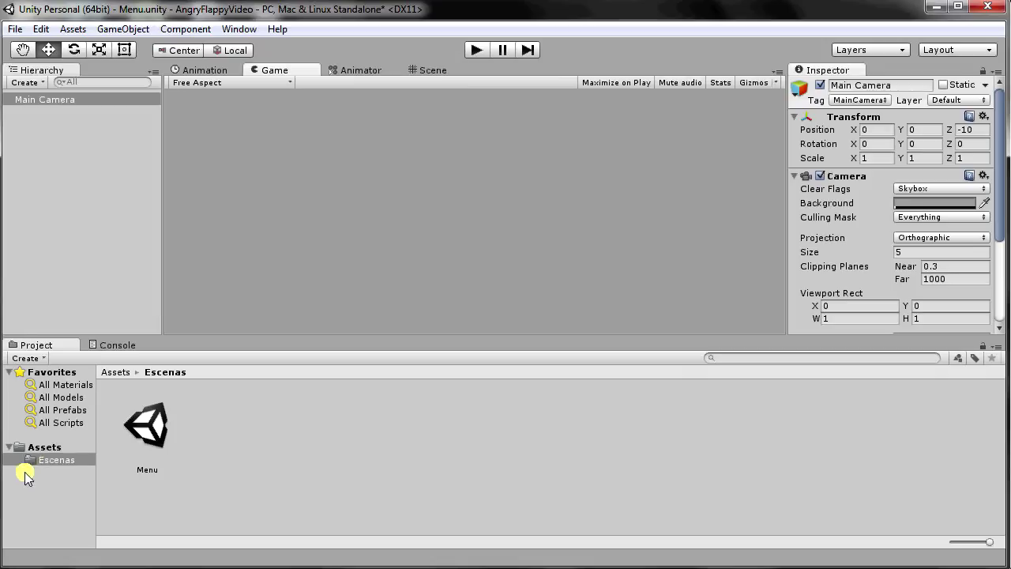
Step: Create a new folder named Img under Assets
{"action": "left_click", "coordinate": [45, 447]}
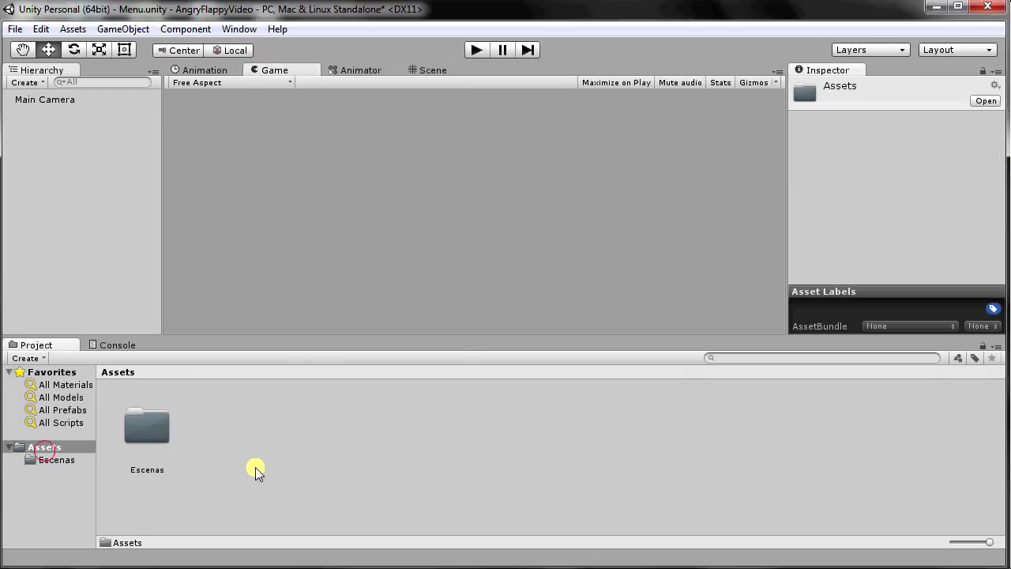
{"action": "right_click", "coordinate": [255, 467]}
{"action": "left_click", "coordinate": [419, 202]}
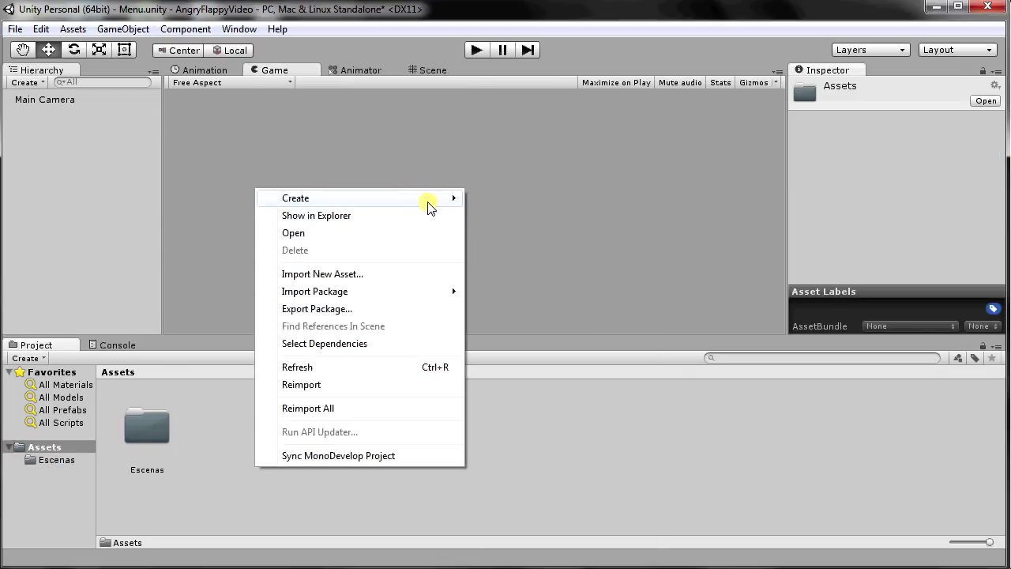
{"action": "left_click", "coordinate": [512, 198]}
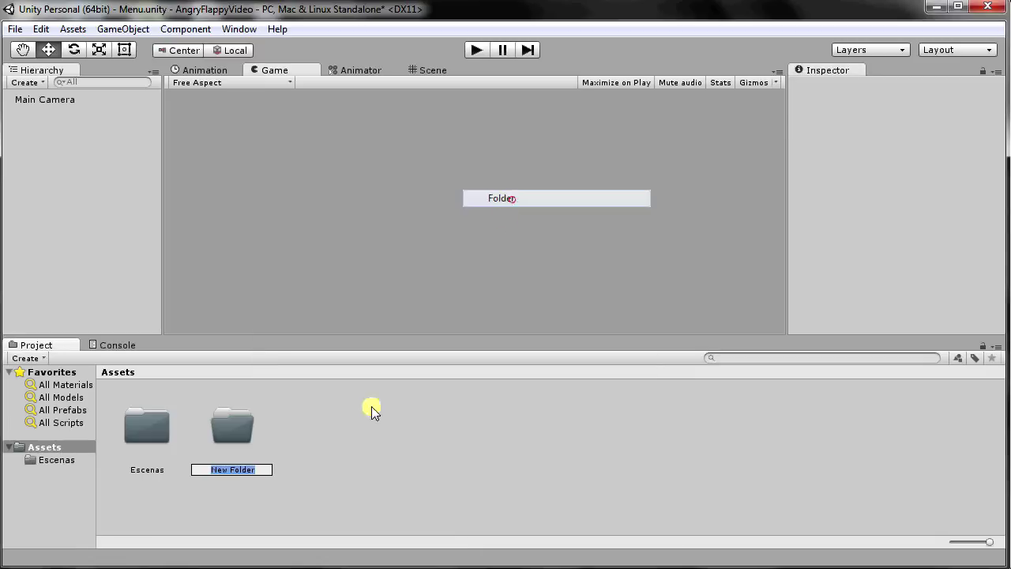
{"action": "type", "text": "img"}
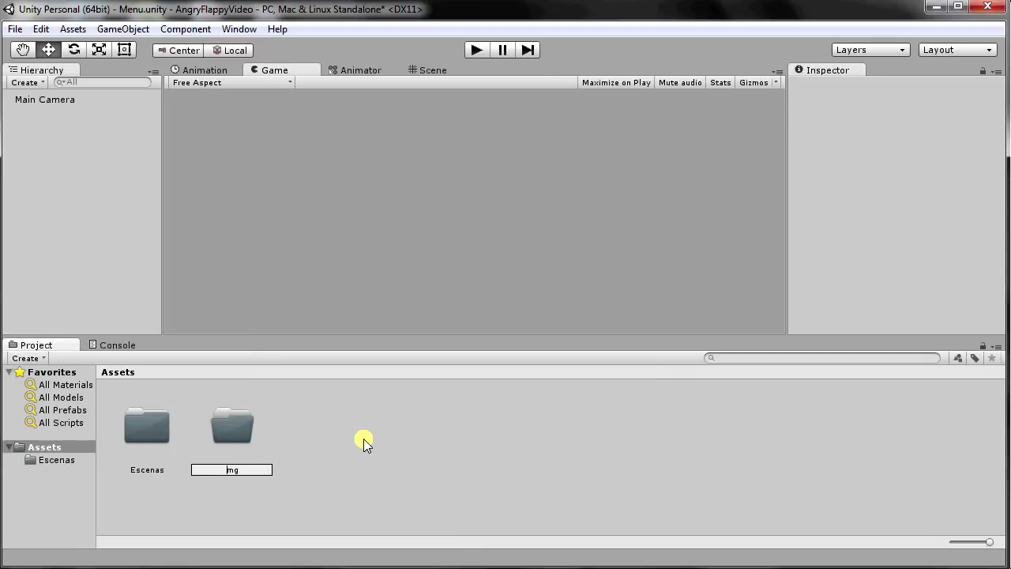
{"action": "key", "text": "Return"}
Step: Briefly open and close the Sprite Packer window, then browse the editor menus
{"action": "left_click", "coordinate": [239, 29]}
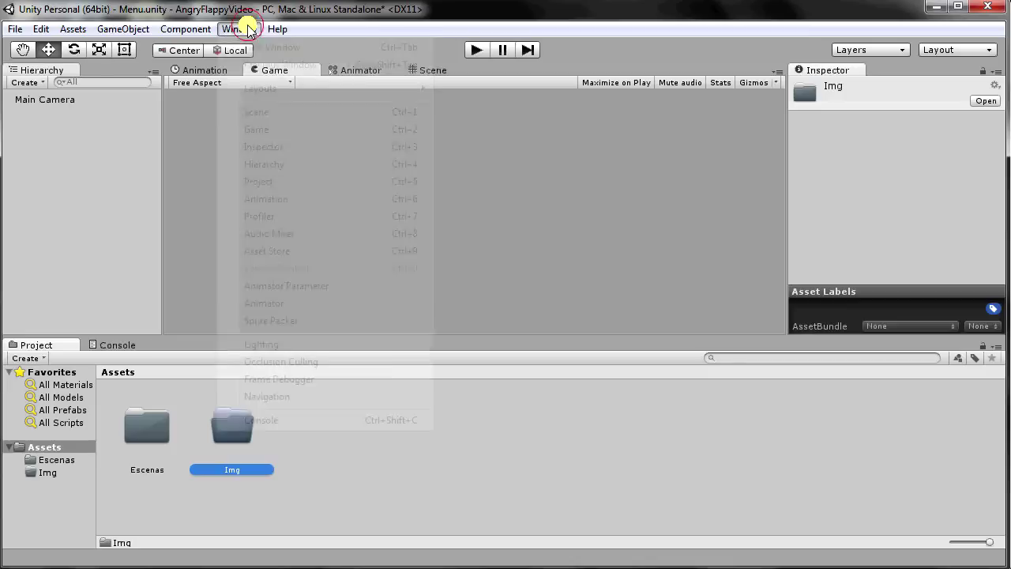
{"action": "left_click", "coordinate": [284, 320]}
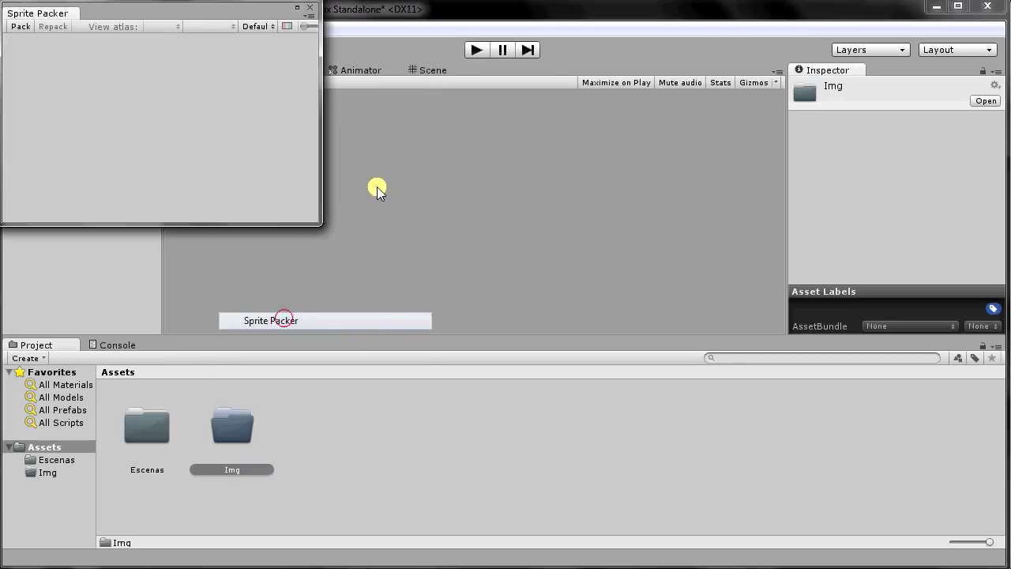
{"action": "left_click", "coordinate": [312, 10]}
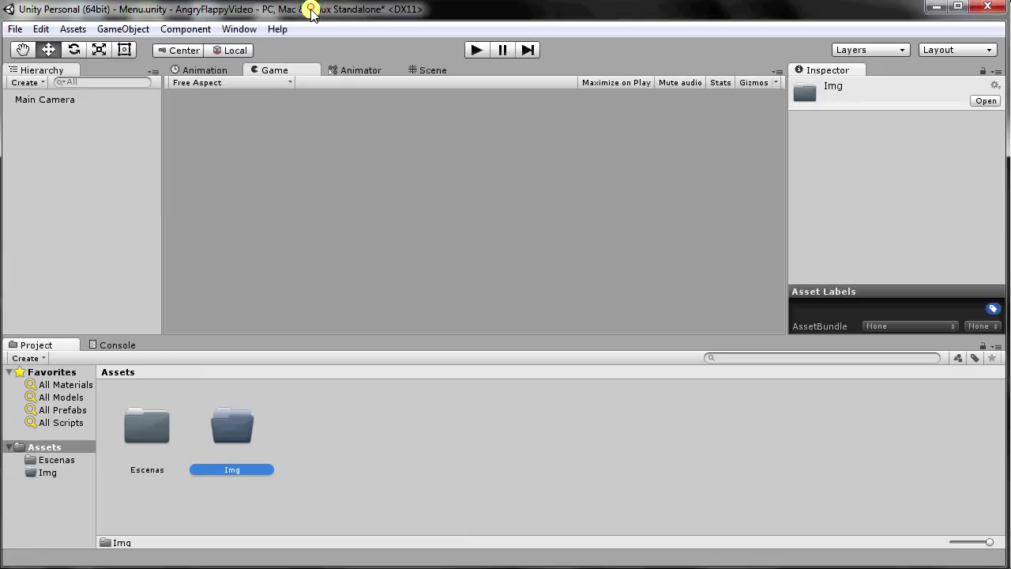
{"action": "left_click", "coordinate": [209, 30]}
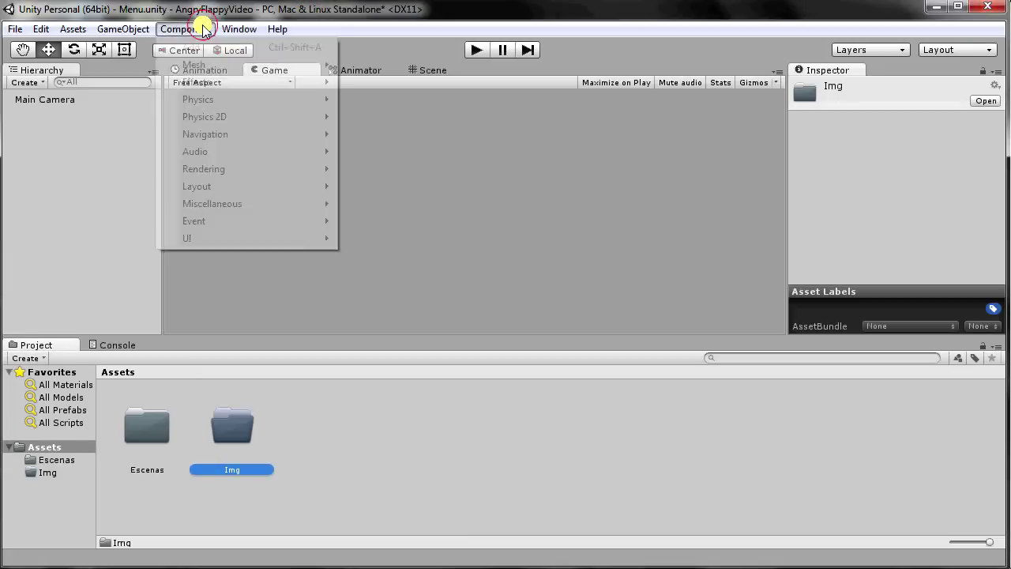
{"action": "mouse_move", "coordinate": [237, 30]}
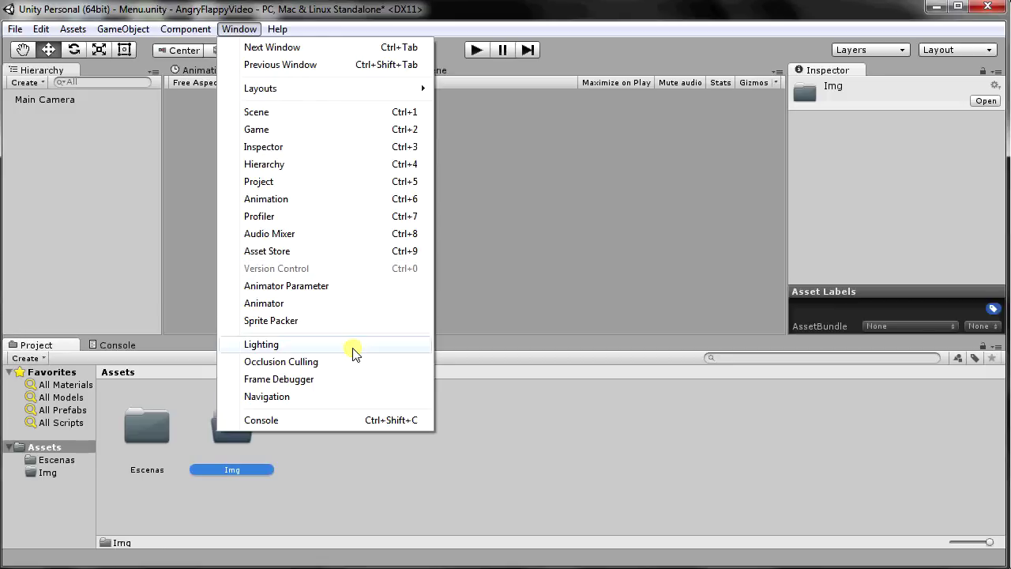
{"action": "left_click", "coordinate": [511, 421]}
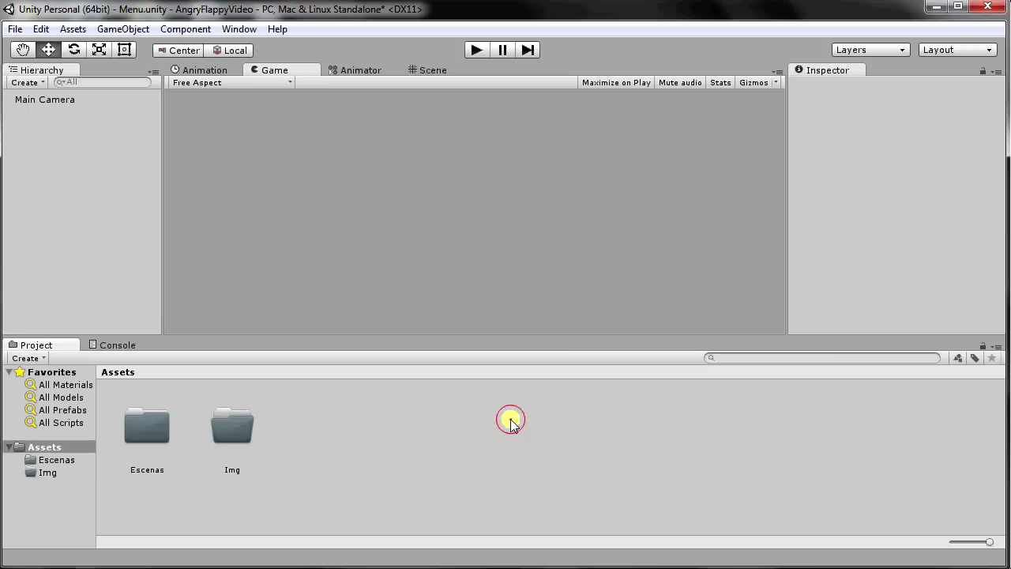
Step: Check the Escenas folder, then open the empty Img folder
{"action": "left_click", "coordinate": [237, 422]}
{"action": "left_click", "coordinate": [148, 427]}
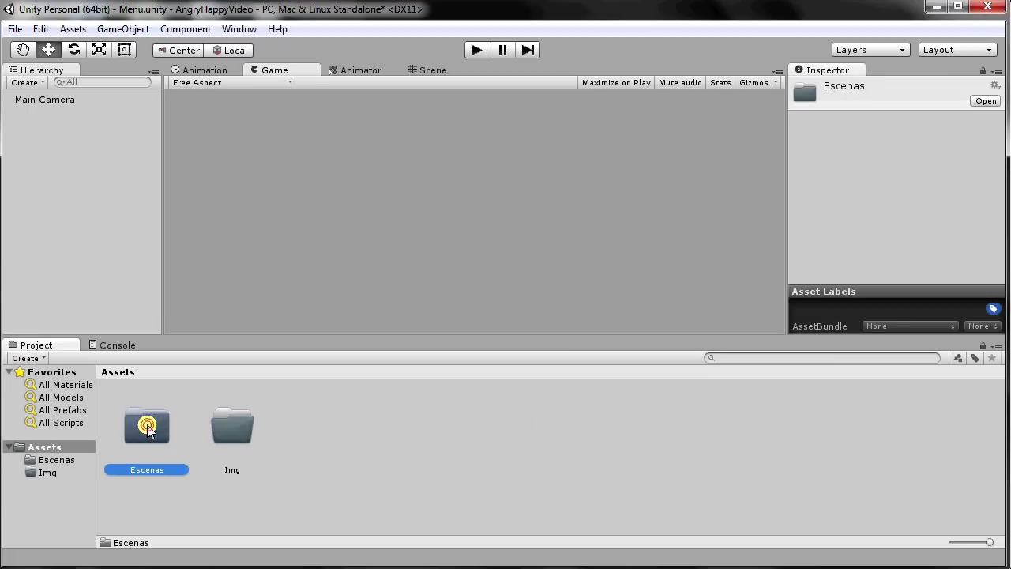
{"action": "double_click", "coordinate": [148, 428]}
{"action": "left_click", "coordinate": [55, 471]}
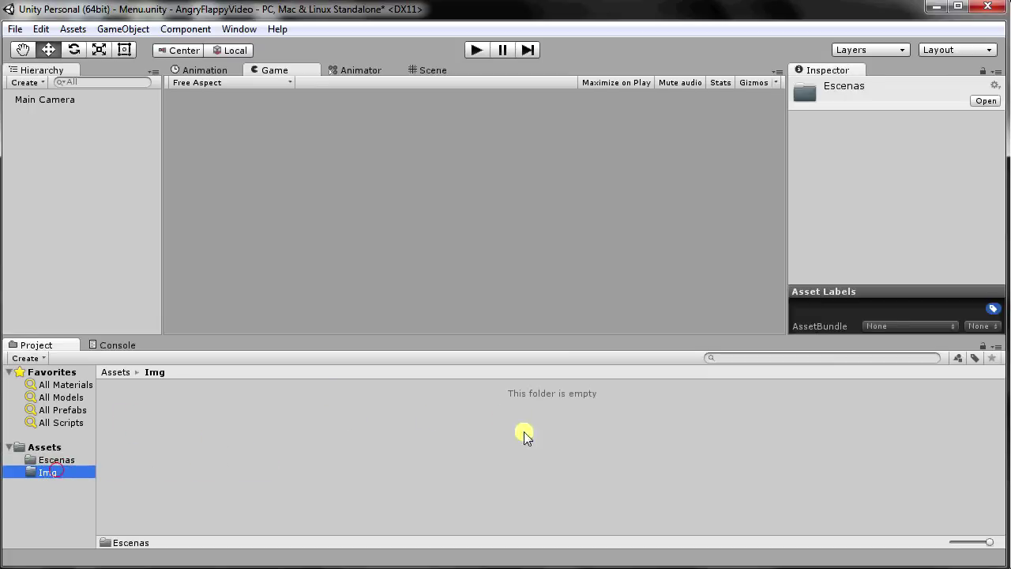
Step: Drag all image files from the imagenes folder into Unity's Img folder, then close Explorer
{"action": "key", "text": "alt+Tab"}
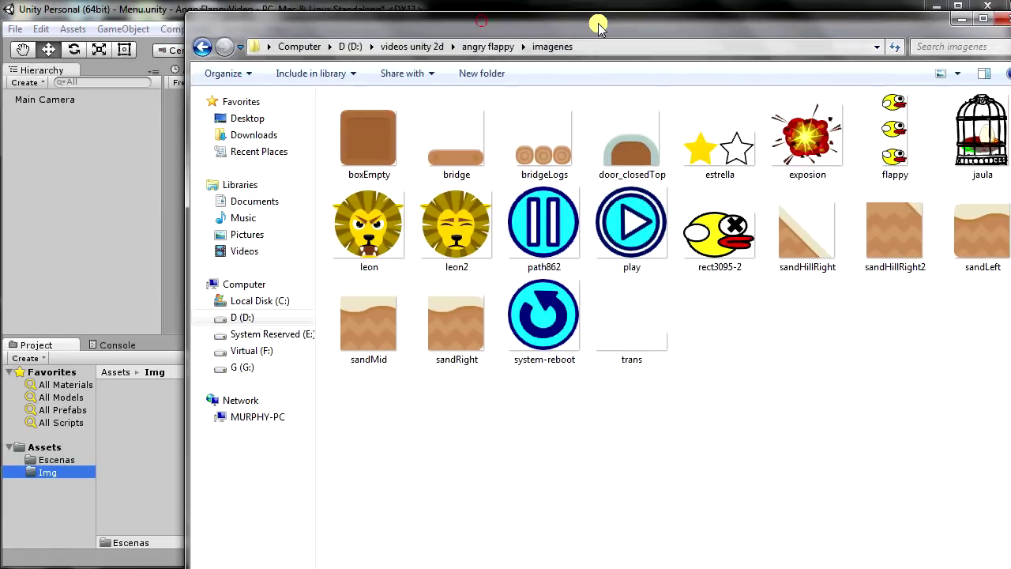
{"action": "left_click_drag", "start_coordinate": [480, 17], "coordinate": [532, 15]}
{"action": "left_click_drag", "start_coordinate": [943, 410], "coordinate": [297, 101]}
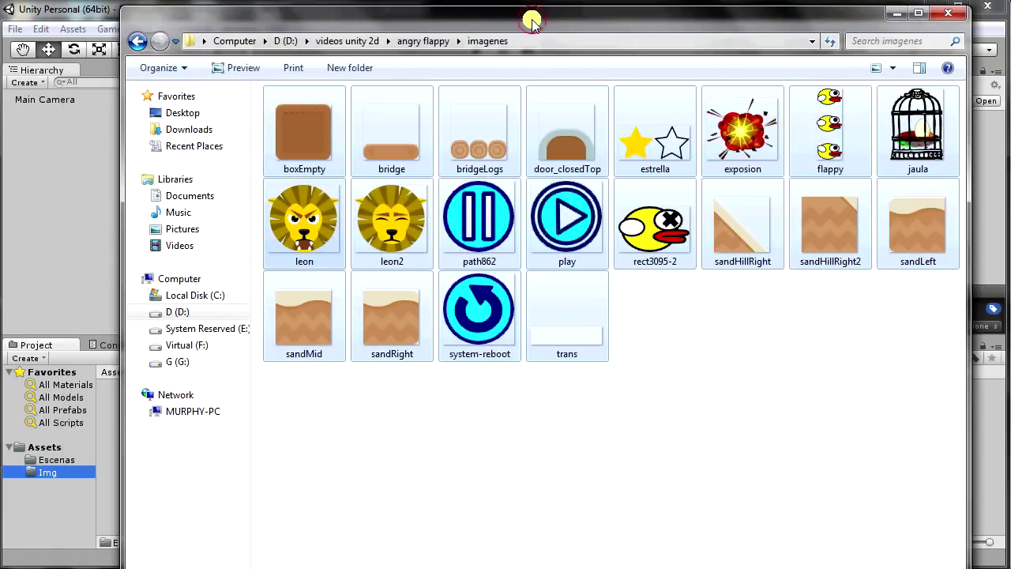
{"action": "left_click_drag", "start_coordinate": [533, 23], "coordinate": [795, 30]}
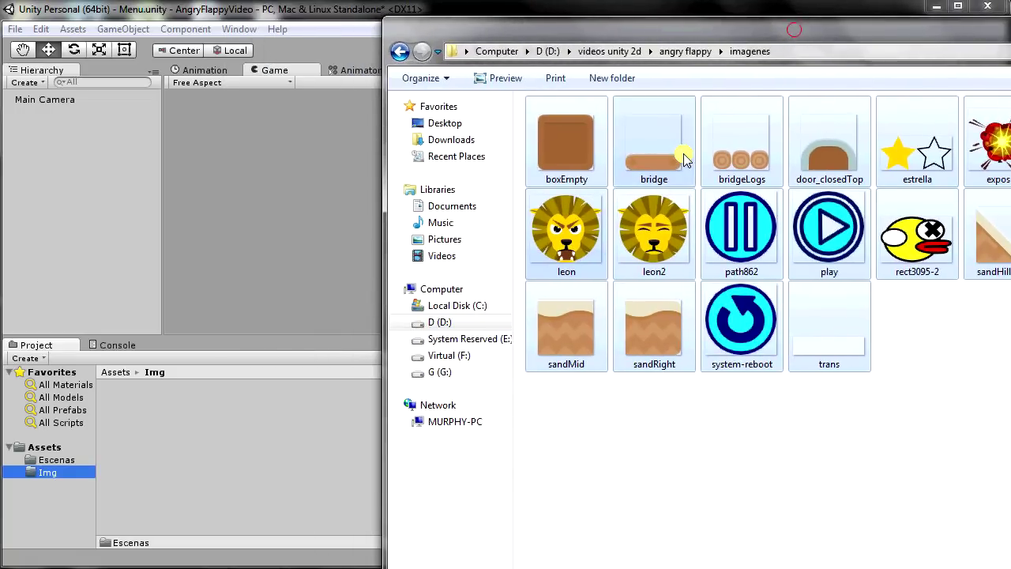
{"action": "left_click_drag", "start_coordinate": [598, 144], "coordinate": [180, 415]}
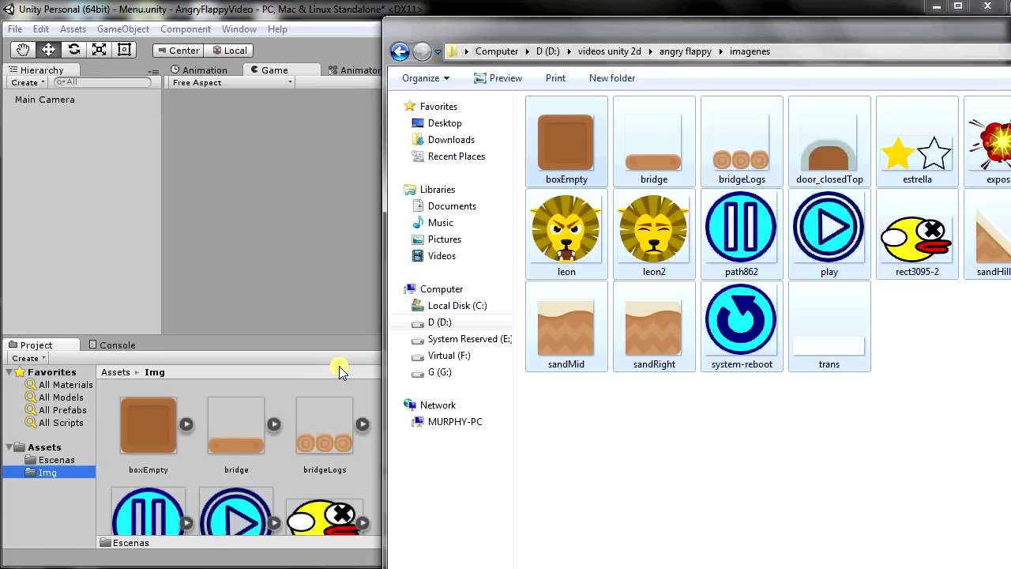
{"action": "left_click", "coordinate": [959, 361]}
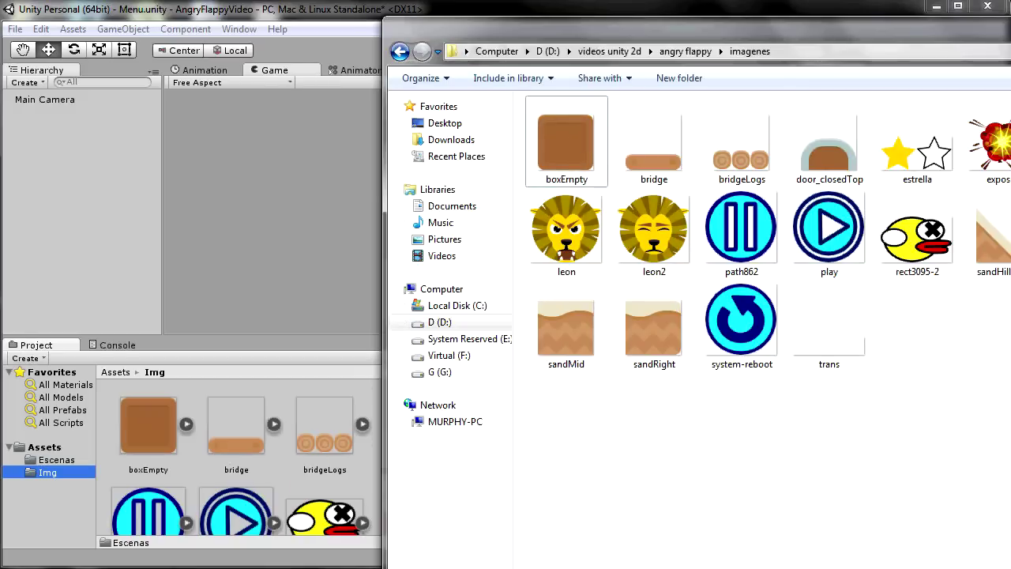
{"action": "left_click", "coordinate": [988, 6]}
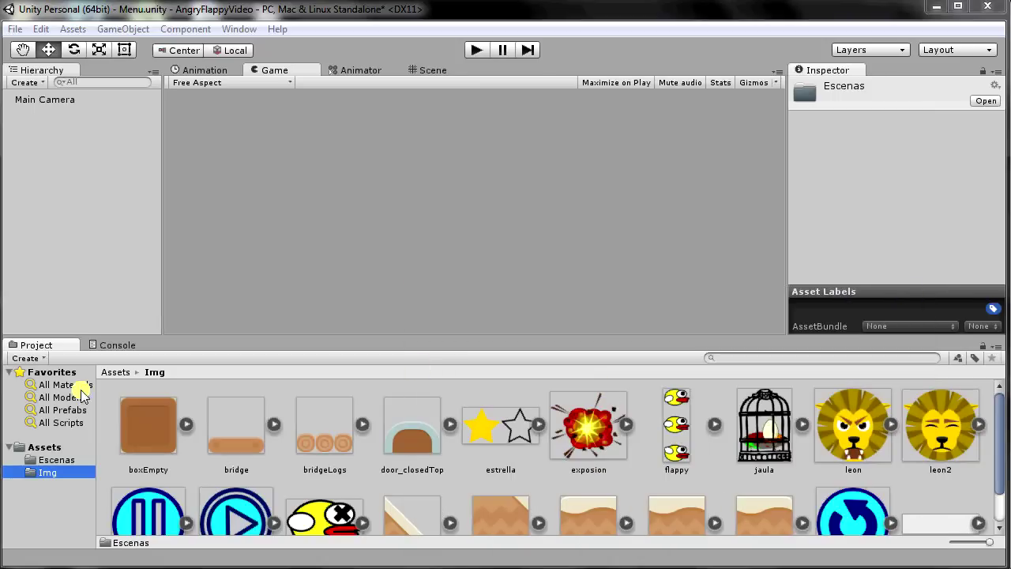
Step: Select boxEmpty through trans and apply 48 pixels per unit with Generate Mip Maps off
{"action": "left_click", "coordinate": [155, 424]}
{"action": "scroll", "coordinate": [719, 424], "scroll_direction": "down", "scroll_amount": 1}
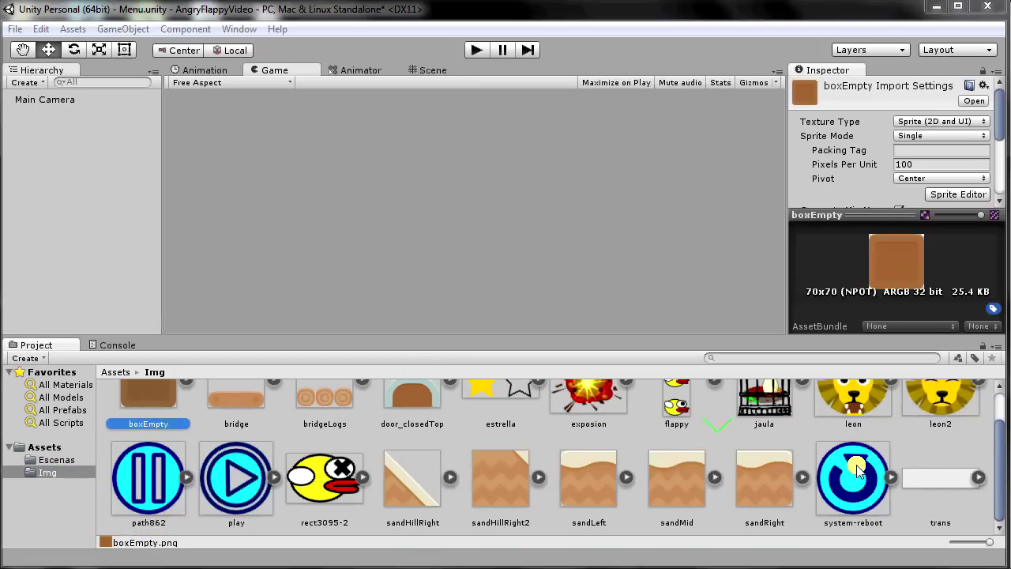
{"action": "left_click", "coordinate": [923, 480], "text": "shift"}
{"action": "scroll", "coordinate": [923, 474], "scroll_direction": "up", "scroll_amount": 1}
{"action": "left_click", "coordinate": [912, 163]}
{"action": "left_click", "coordinate": [857, 164]}
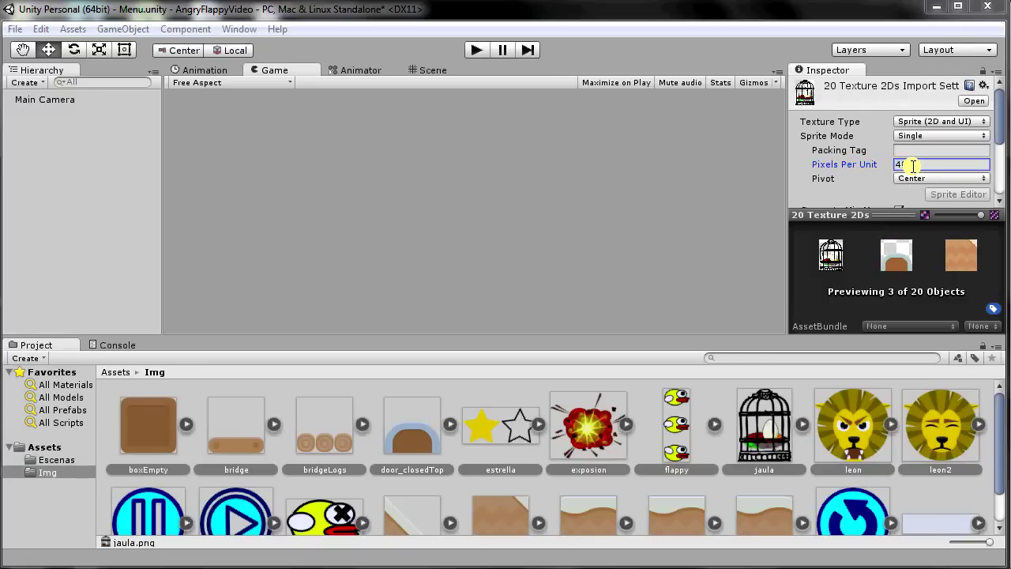
{"action": "left_click_drag", "start_coordinate": [998, 126], "coordinate": [997, 157]}
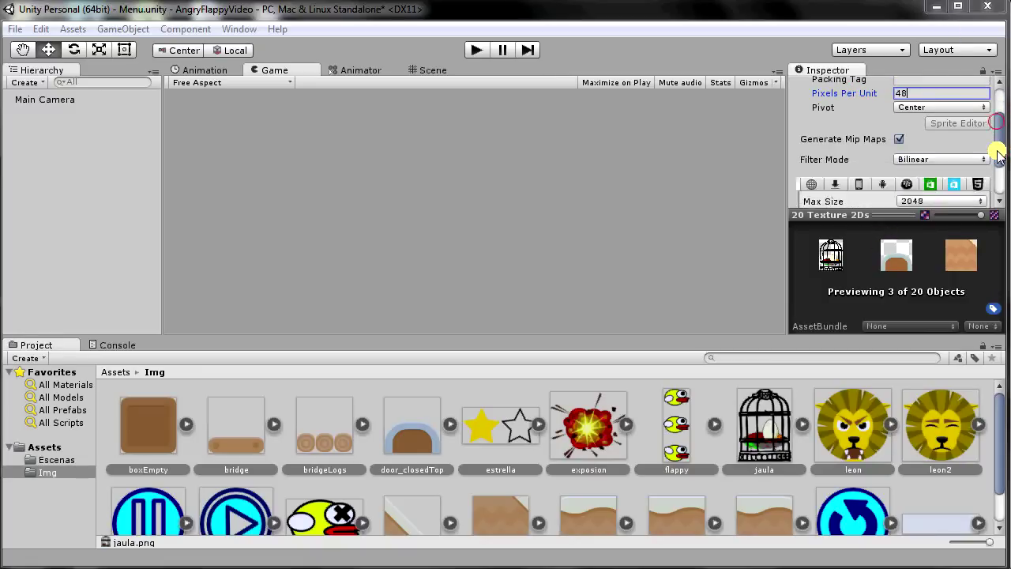
{"action": "left_click", "coordinate": [899, 100]}
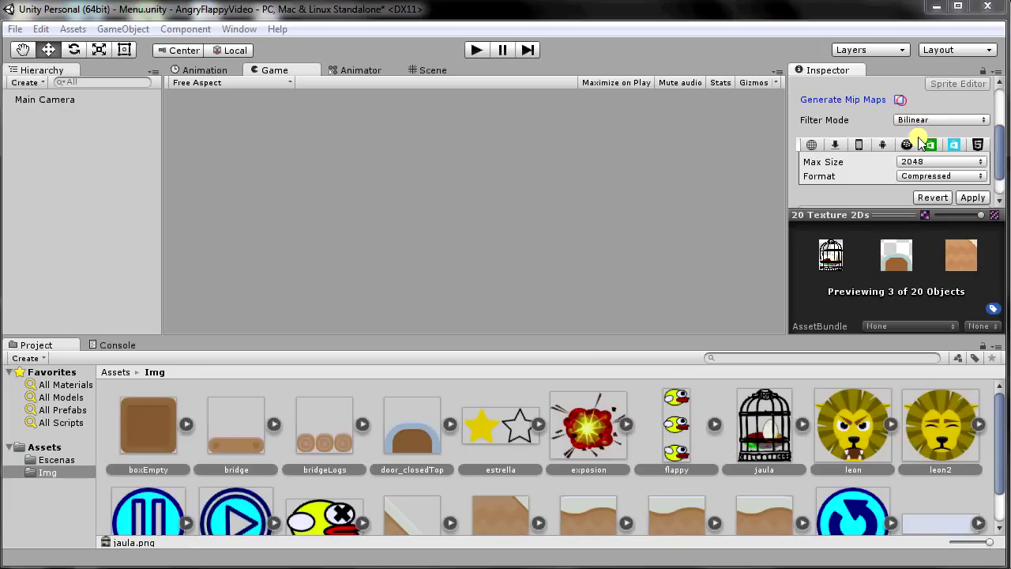
{"action": "left_click", "coordinate": [971, 197]}
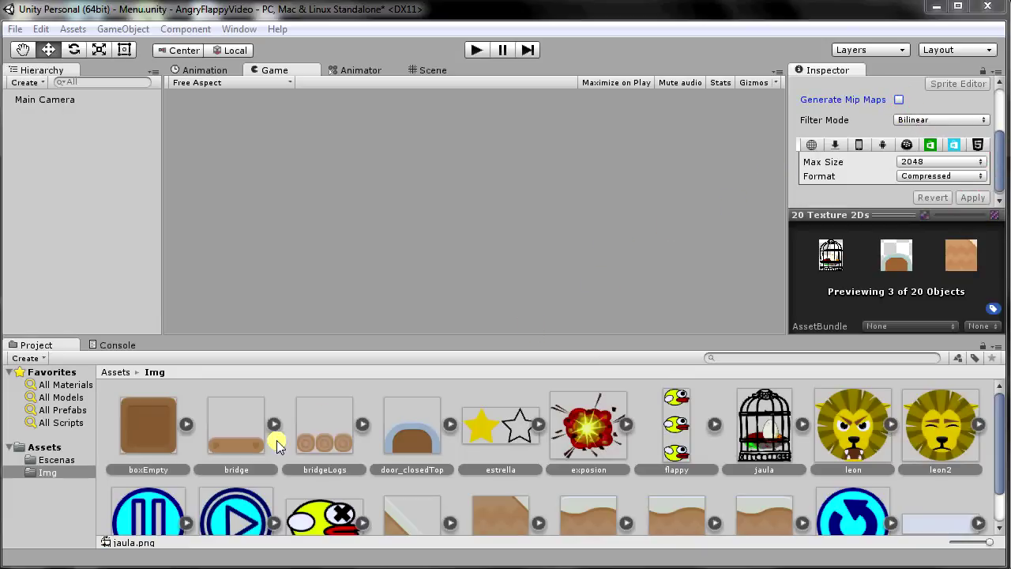
{"action": "left_click", "coordinate": [235, 422]}
{"action": "mouse_move", "coordinate": [999, 142]}
{"action": "left_mouse_down"}
{"action": "mouse_move", "coordinate": [1004, 96]}
{"action": "mouse_move", "coordinate": [1004, 117]}
{"action": "left_mouse_up"}
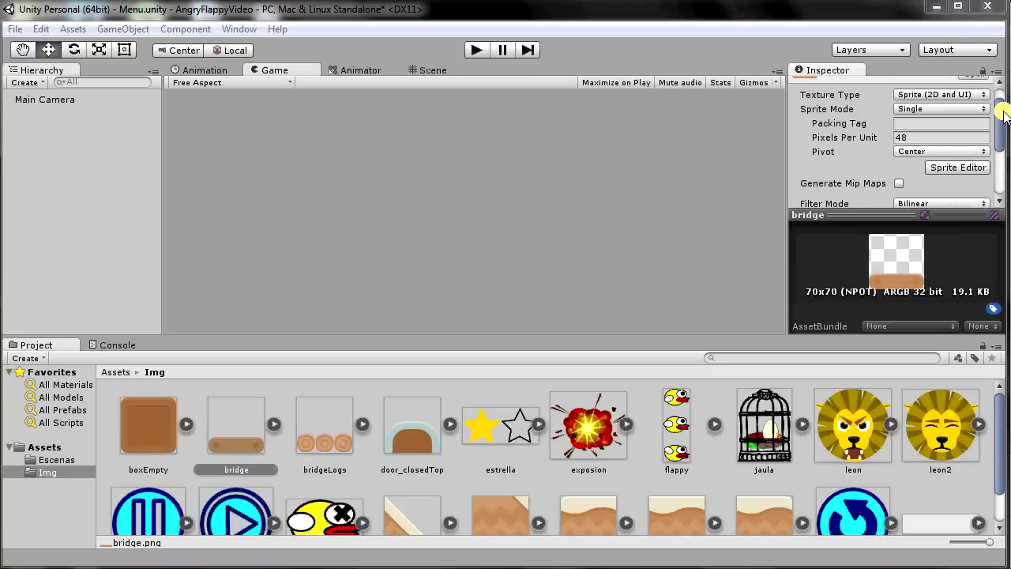
Step: Set bridge to Multiple sprite mode and slice it automatically in the Sprite Editor
{"action": "left_click", "coordinate": [956, 102]}
{"action": "left_click", "coordinate": [932, 138]}
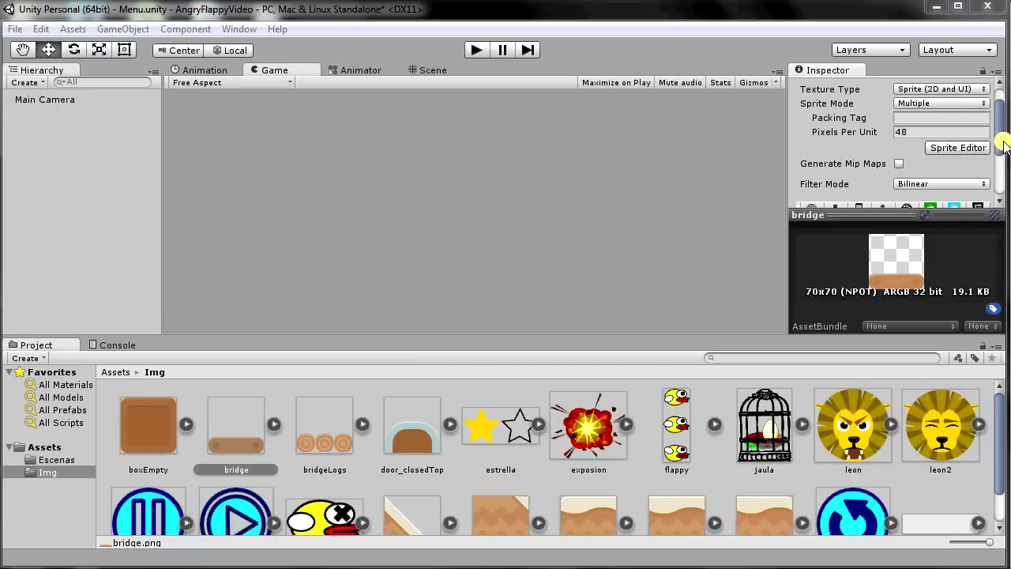
{"action": "left_click_drag", "start_coordinate": [1000, 136], "coordinate": [998, 164]}
{"action": "left_click", "coordinate": [241, 429]}
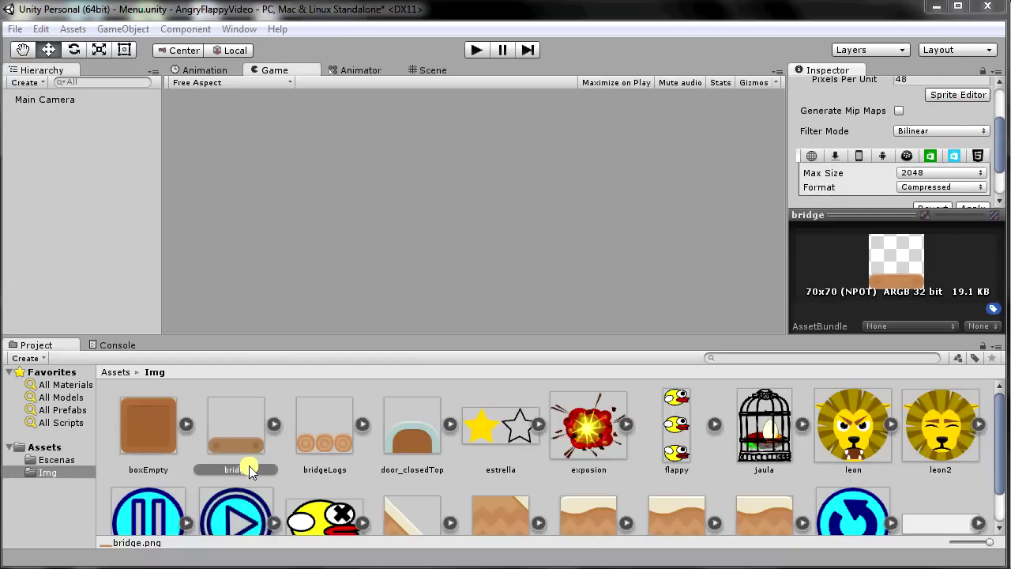
{"action": "left_click", "coordinate": [971, 95]}
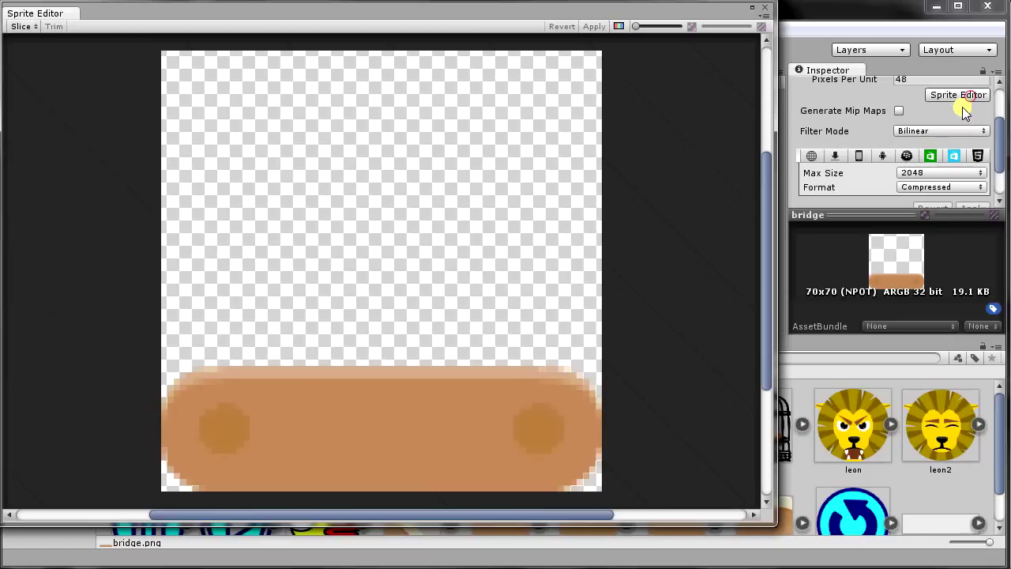
{"action": "left_click", "coordinate": [24, 29]}
{"action": "left_click", "coordinate": [130, 41]}
{"action": "left_click", "coordinate": [165, 117]}
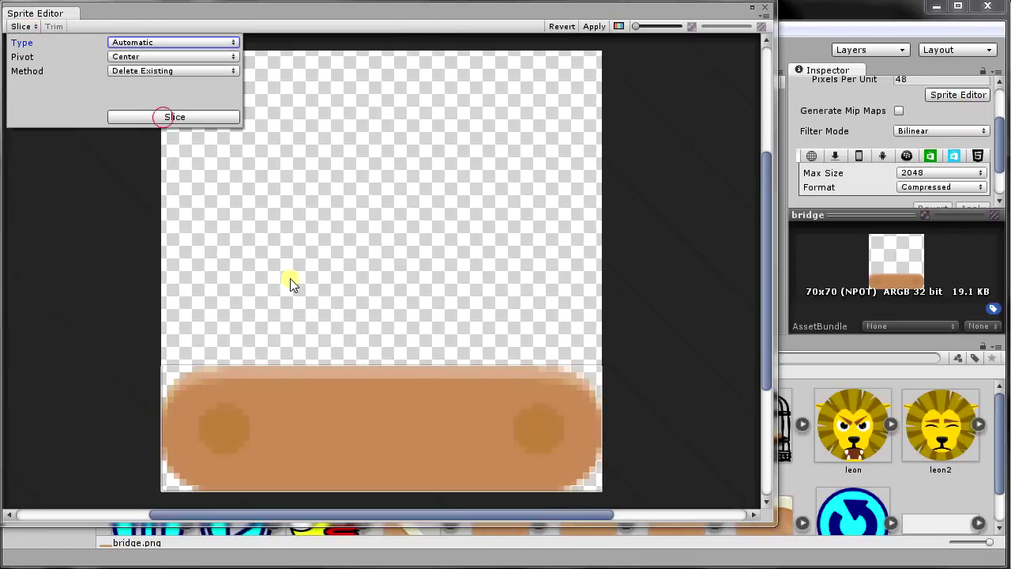
{"action": "left_click", "coordinate": [300, 253]}
{"action": "left_click", "coordinate": [594, 27]}
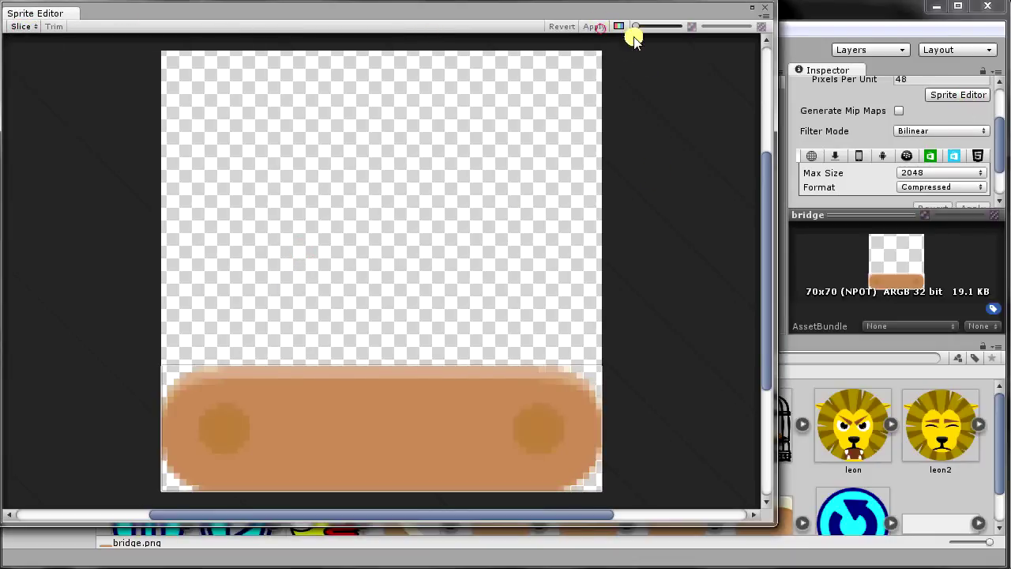
{"action": "left_click", "coordinate": [765, 7]}
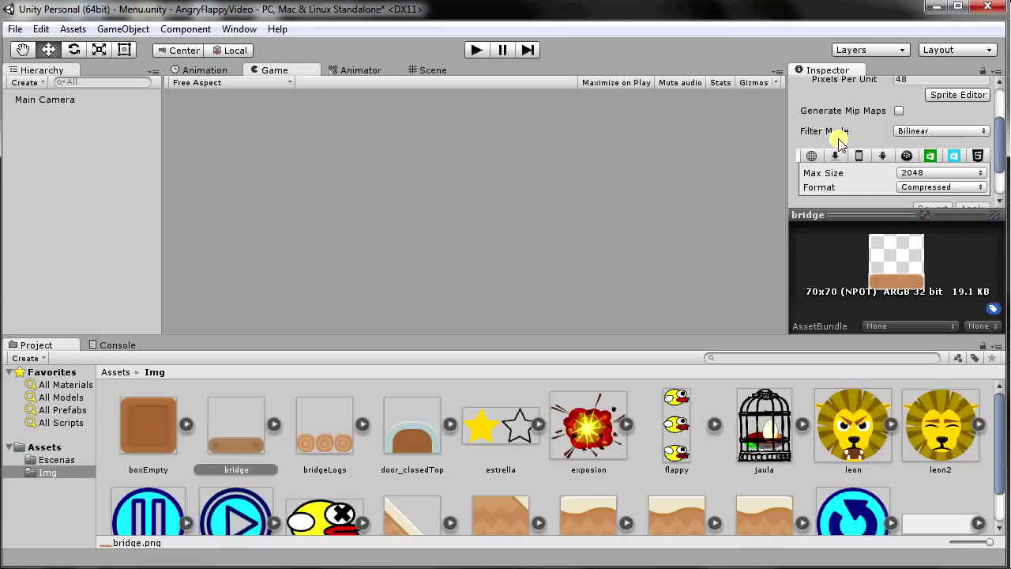
Step: Set estrella to Multiple and automatically slice it into its two stars
{"action": "left_click", "coordinate": [491, 439]}
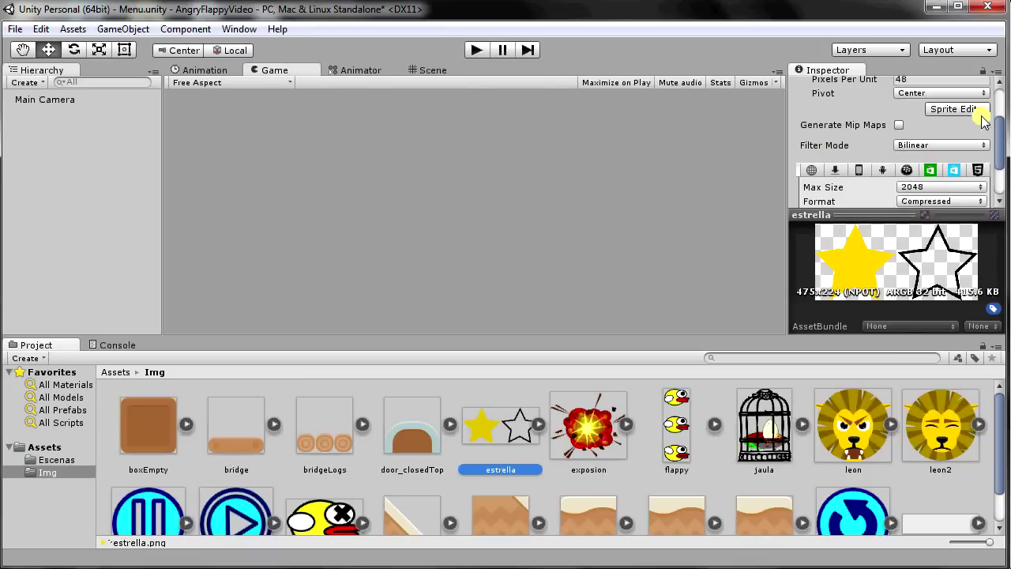
{"action": "mouse_move", "coordinate": [1001, 129]}
{"action": "left_mouse_down"}
{"action": "mouse_move", "coordinate": [974, 106]}
{"action": "mouse_move", "coordinate": [1000, 147]}
{"action": "left_mouse_up"}
{"action": "left_click", "coordinate": [948, 135]}
{"action": "left_click", "coordinate": [945, 171]}
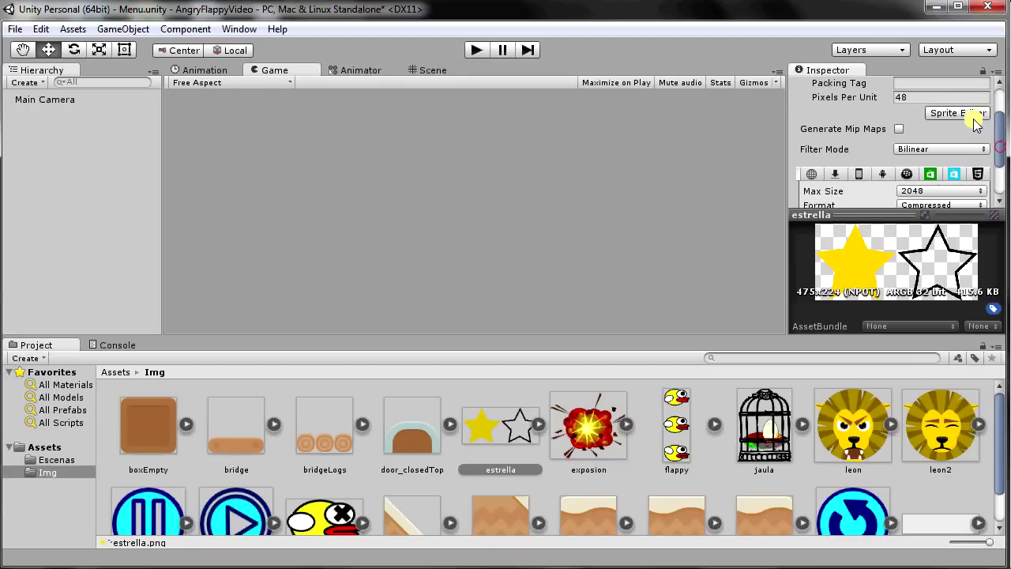
{"action": "left_click", "coordinate": [975, 119]}
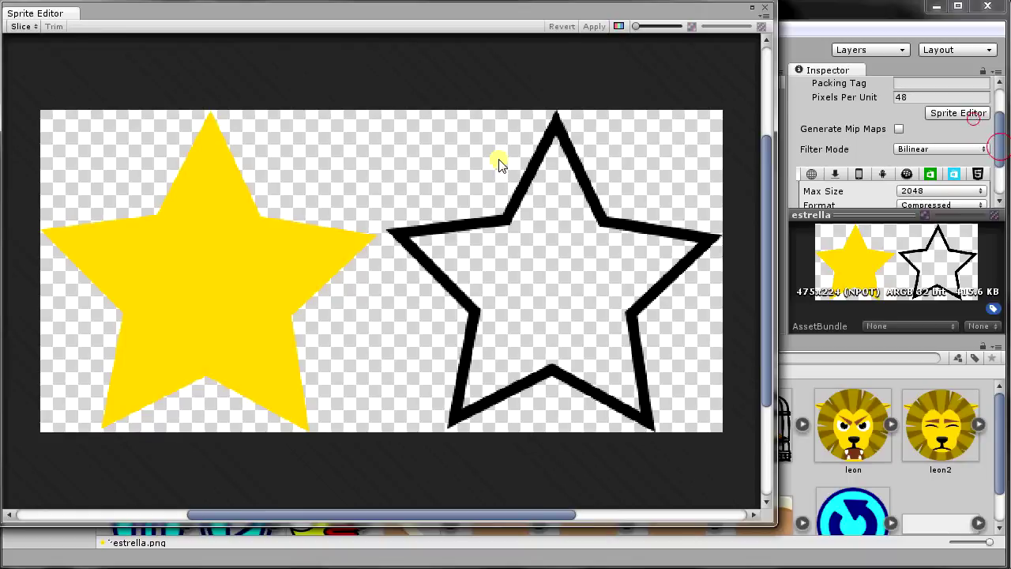
{"action": "left_click", "coordinate": [15, 29]}
{"action": "left_click", "coordinate": [140, 116]}
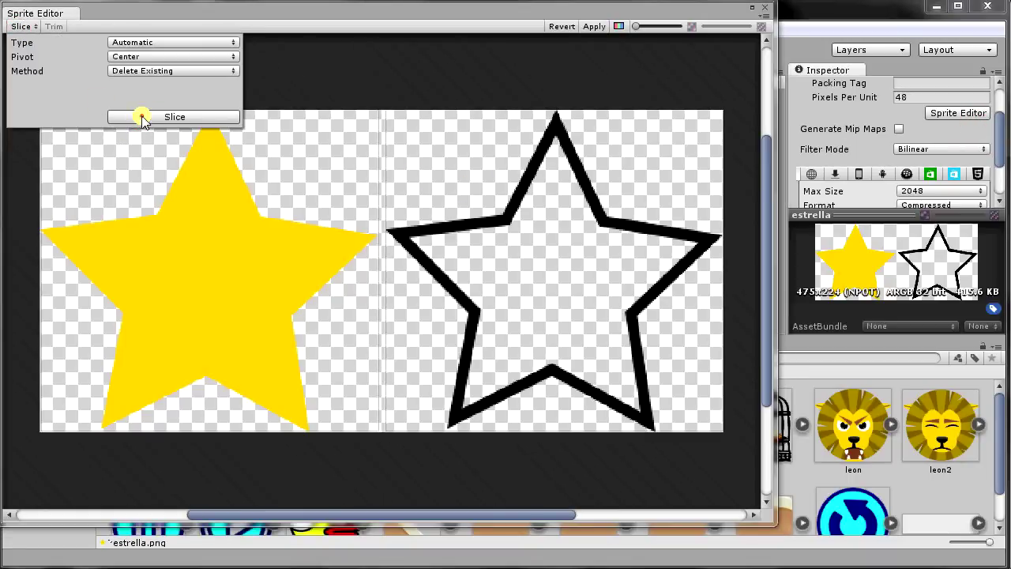
{"action": "left_click", "coordinate": [610, 26]}
{"action": "left_click", "coordinate": [765, 7]}
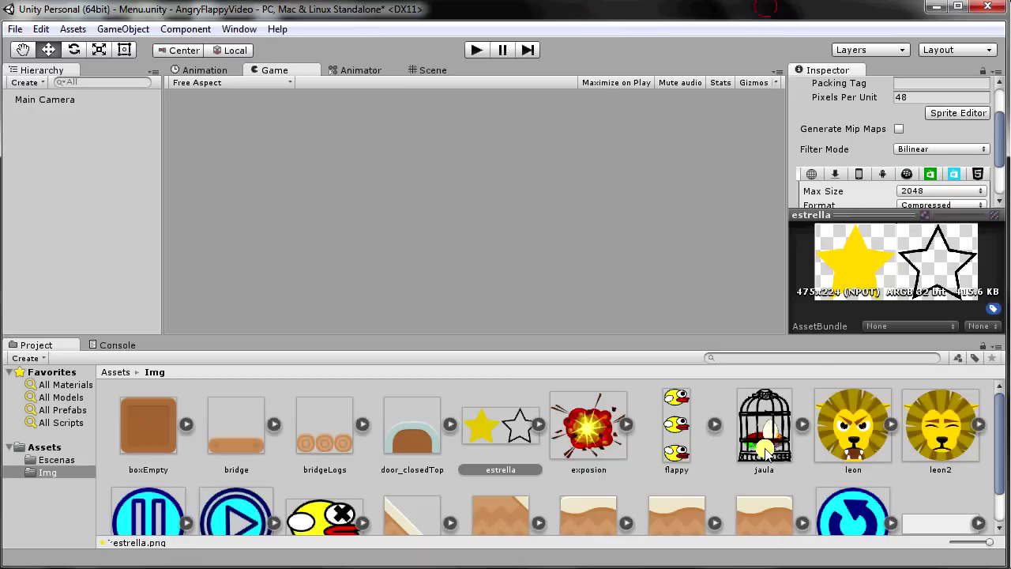
Step: Set flappy to Multiple and automatically slice it into its three birds
{"action": "left_click", "coordinate": [676, 427]}
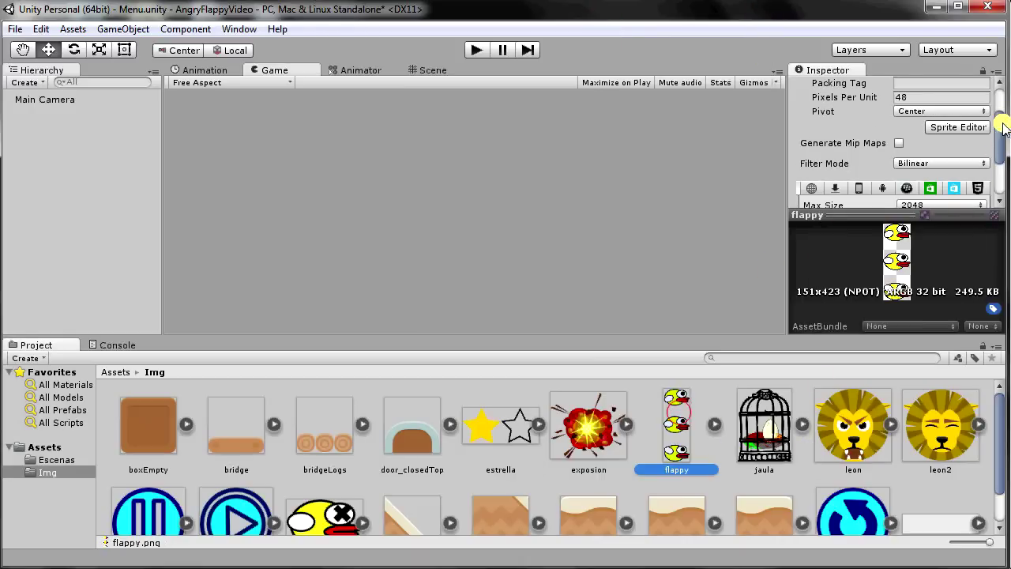
{"action": "left_click", "coordinate": [958, 127]}
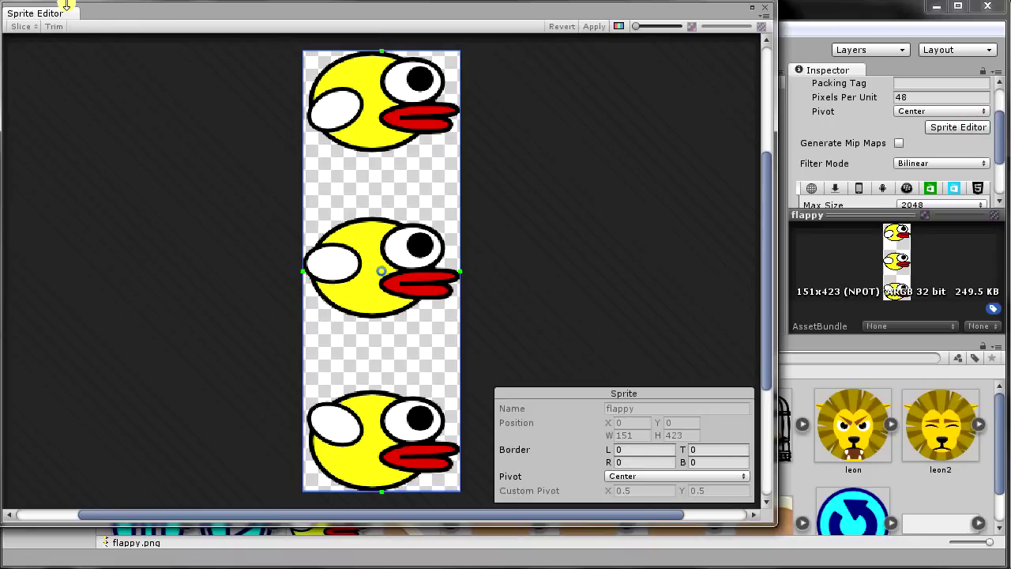
{"action": "left_click", "coordinate": [767, 9]}
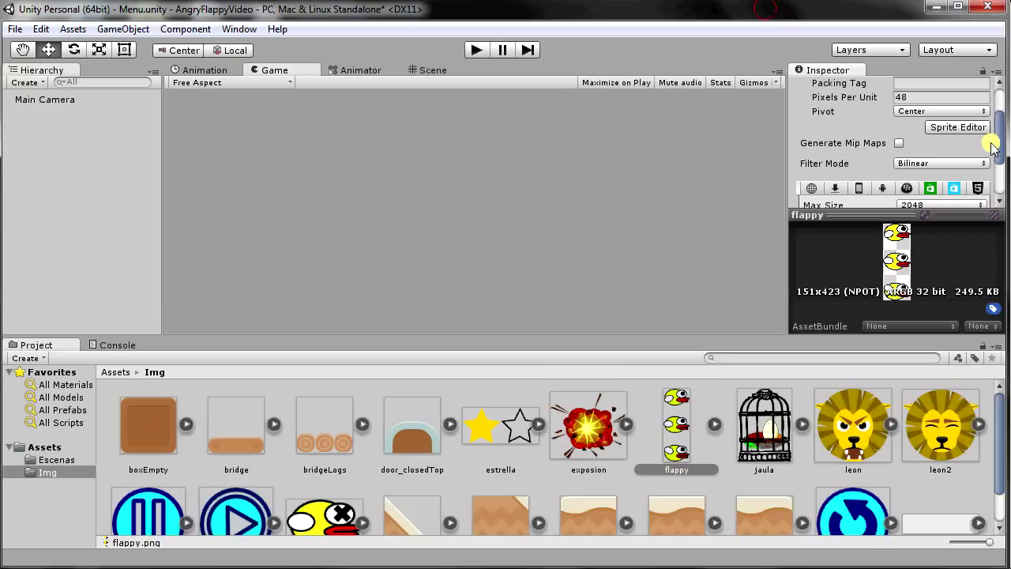
{"action": "left_click_drag", "start_coordinate": [1002, 136], "coordinate": [1000, 99]}
{"action": "left_click", "coordinate": [942, 135]}
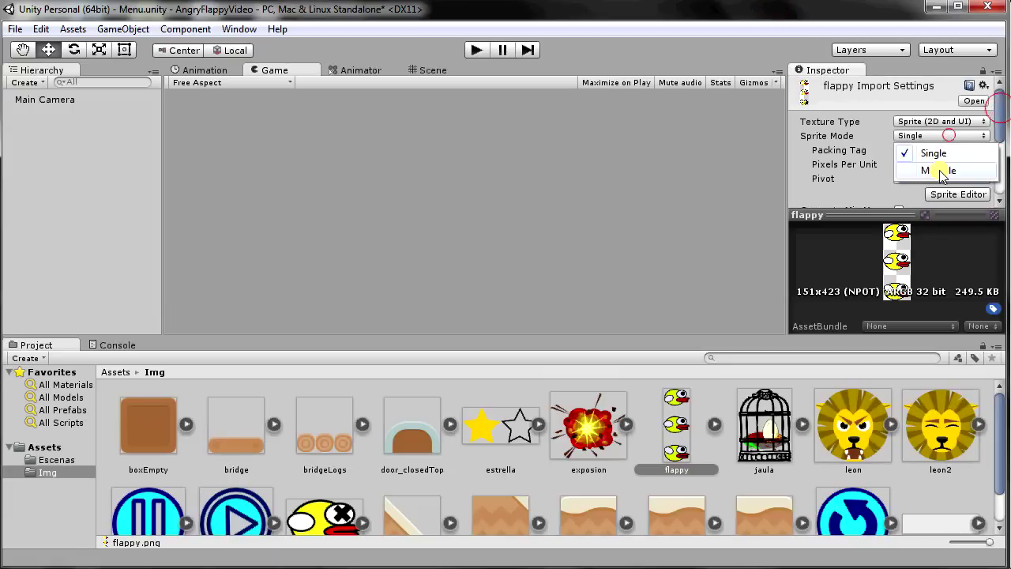
{"action": "left_click", "coordinate": [939, 170]}
{"action": "scroll", "coordinate": [993, 132], "scroll_direction": "down", "scroll_amount": 3}
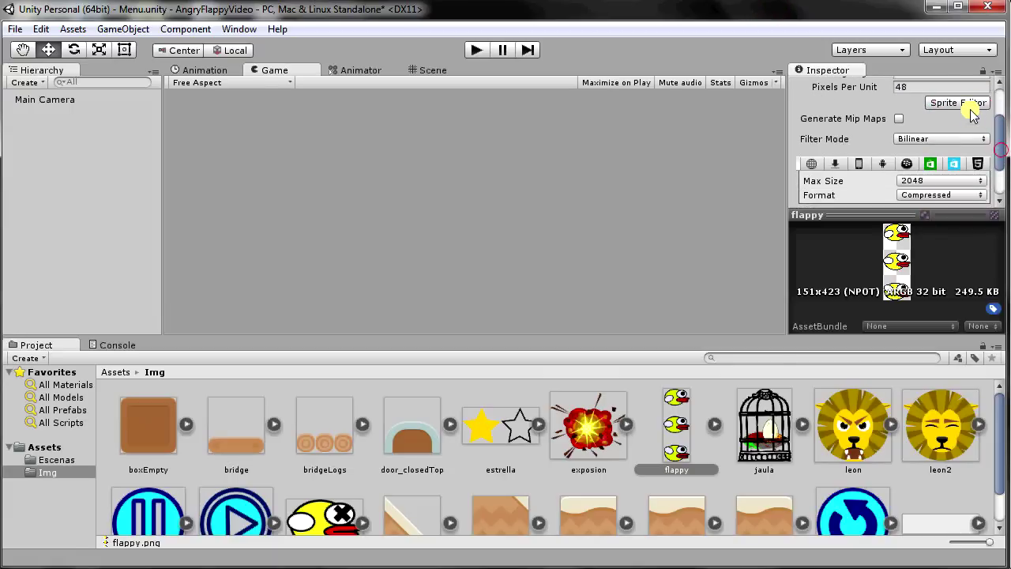
{"action": "left_click", "coordinate": [971, 103]}
{"action": "left_click", "coordinate": [24, 26]}
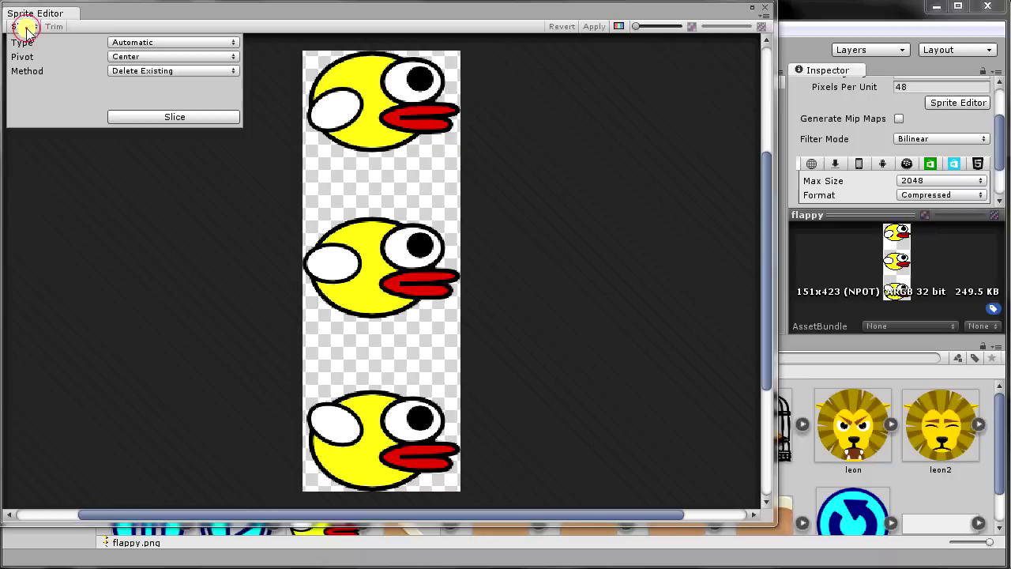
{"action": "left_click", "coordinate": [141, 117]}
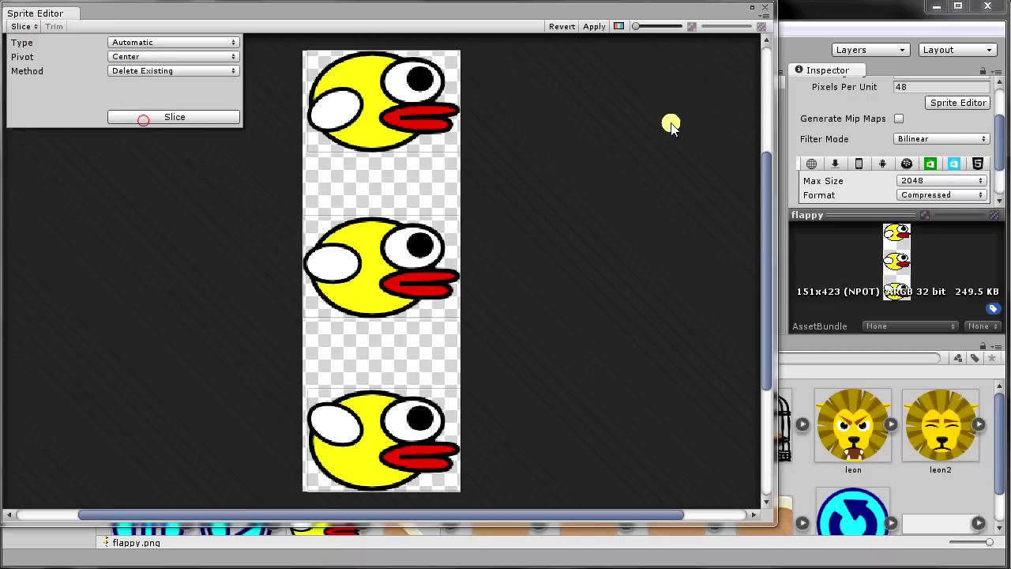
{"action": "left_click", "coordinate": [598, 27]}
{"action": "left_click", "coordinate": [765, 8]}
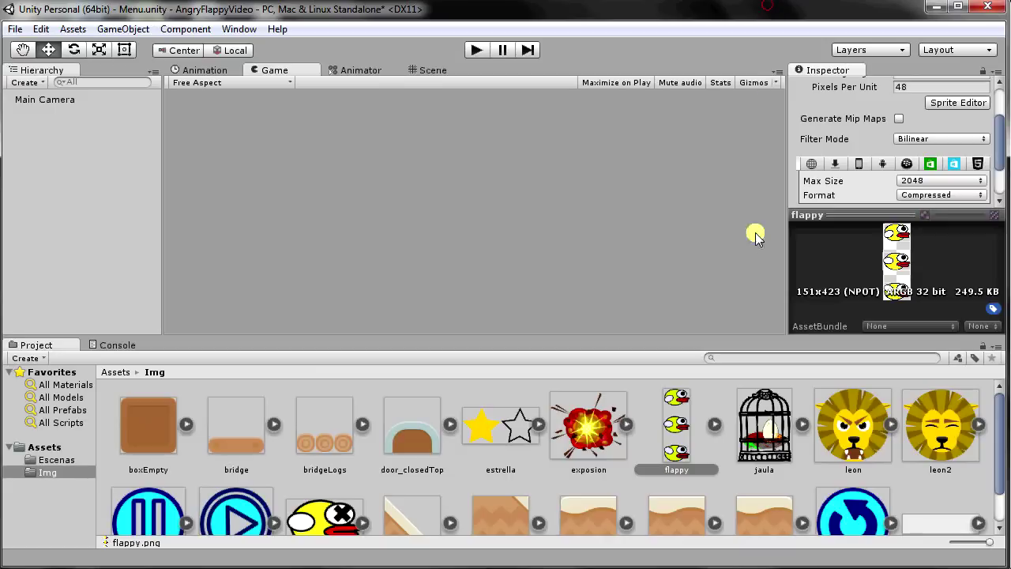
Step: Select the leon and leon2 images to inspect them
{"action": "left_click", "coordinate": [877, 438]}
{"action": "left_click", "coordinate": [951, 434]}
{"action": "scroll", "coordinate": [822, 467], "scroll_direction": "down", "scroll_amount": 1}
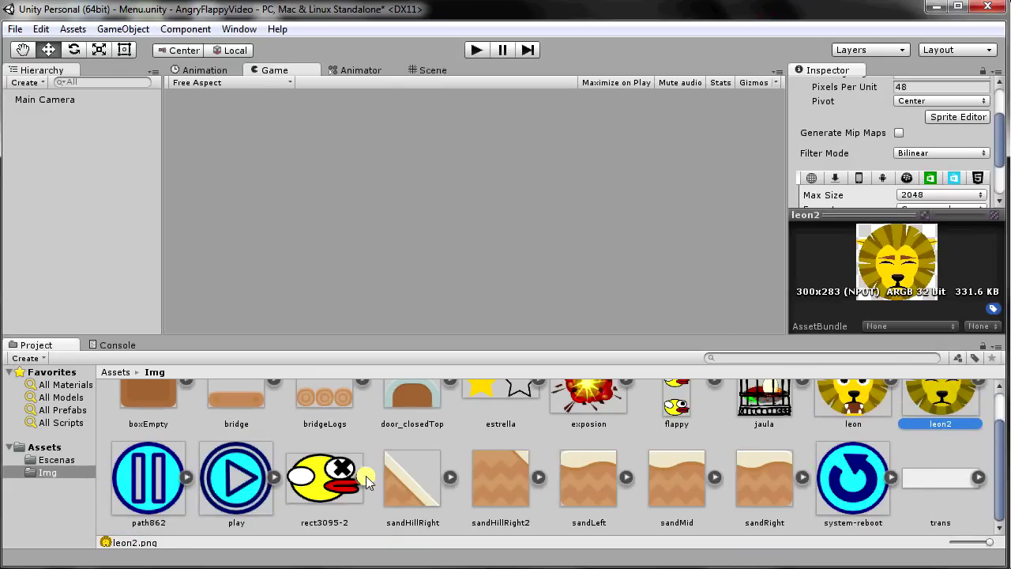
{"action": "scroll", "coordinate": [816, 460], "scroll_direction": "up", "scroll_amount": 1}
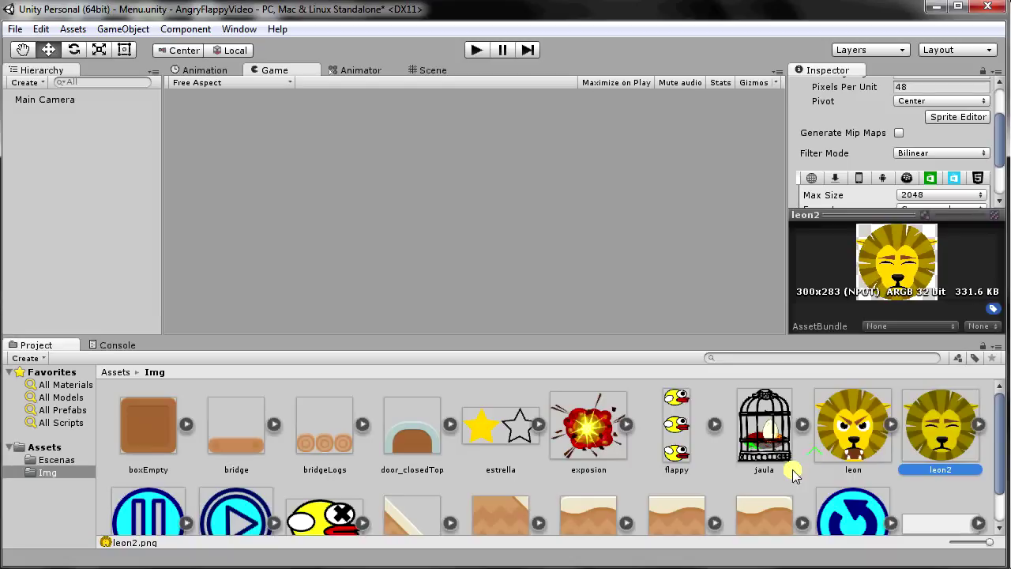
Step: Select bridgeLogs and switch its Sprite Mode to Multiple
{"action": "left_click", "coordinate": [687, 411]}
{"action": "left_click", "coordinate": [509, 429]}
{"action": "left_click", "coordinate": [318, 431]}
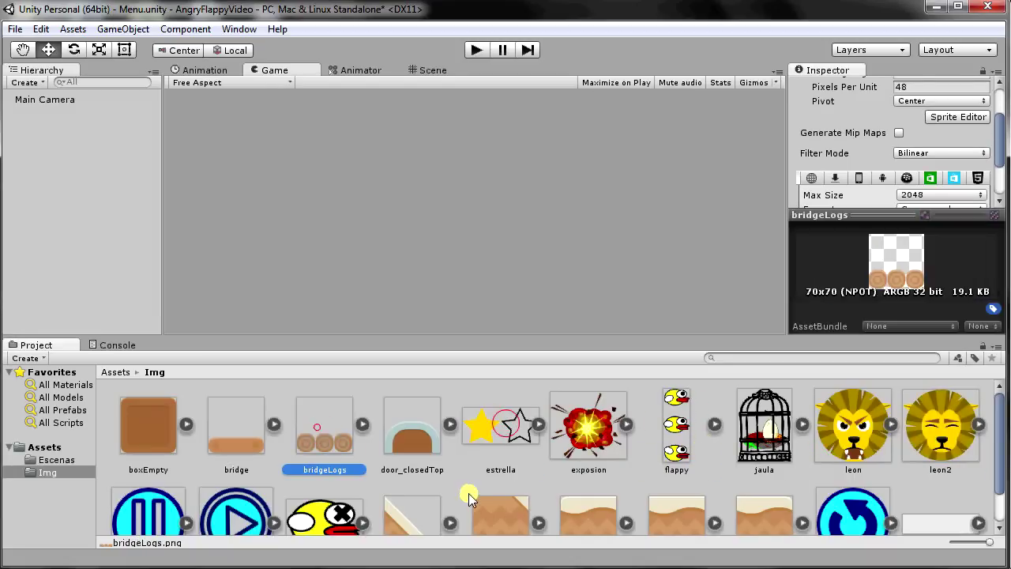
{"action": "left_click", "coordinate": [953, 118]}
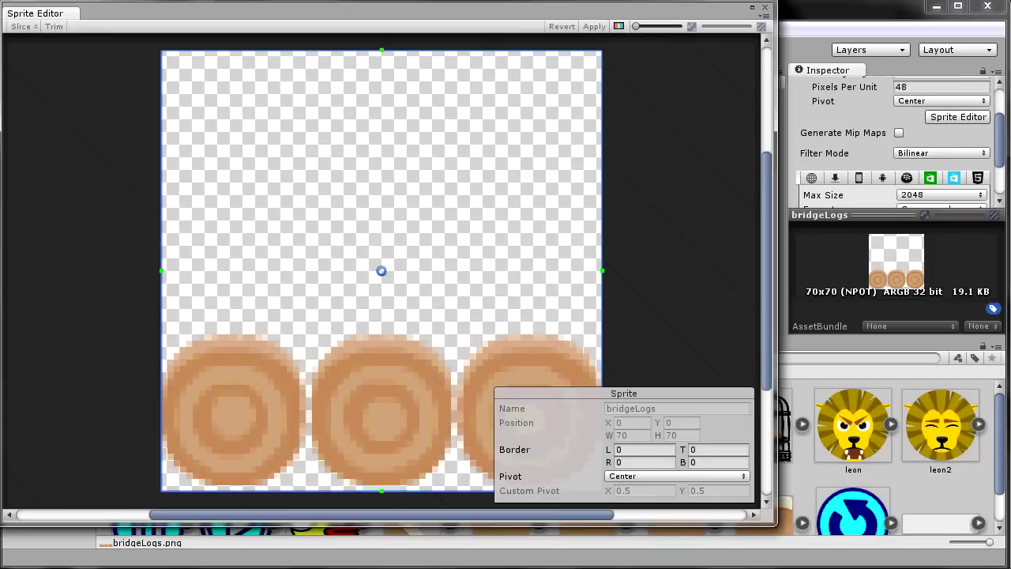
{"action": "left_click_drag", "start_coordinate": [1002, 138], "coordinate": [1001, 101]}
{"action": "left_click", "coordinate": [938, 135]}
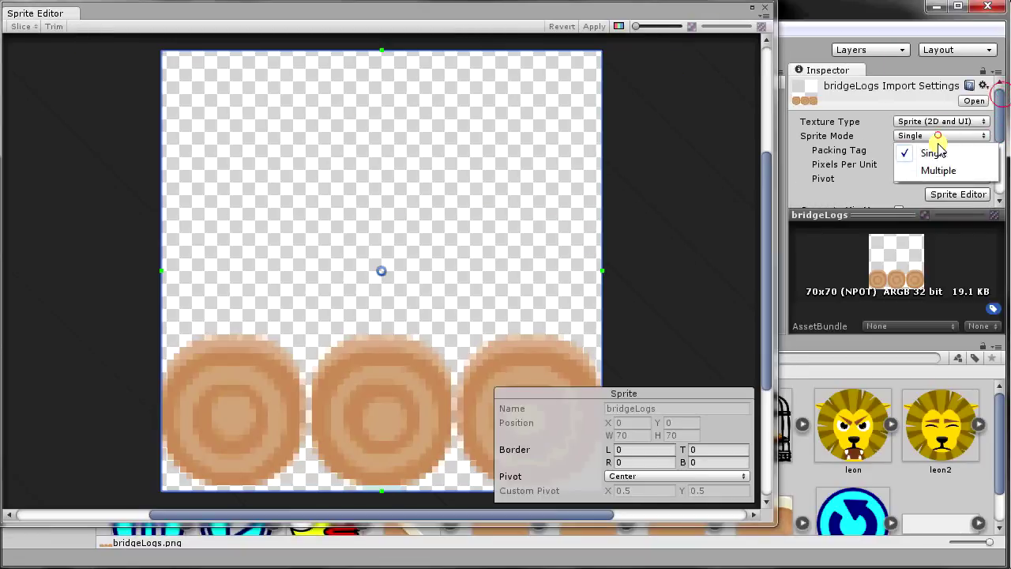
{"action": "left_click", "coordinate": [939, 172]}
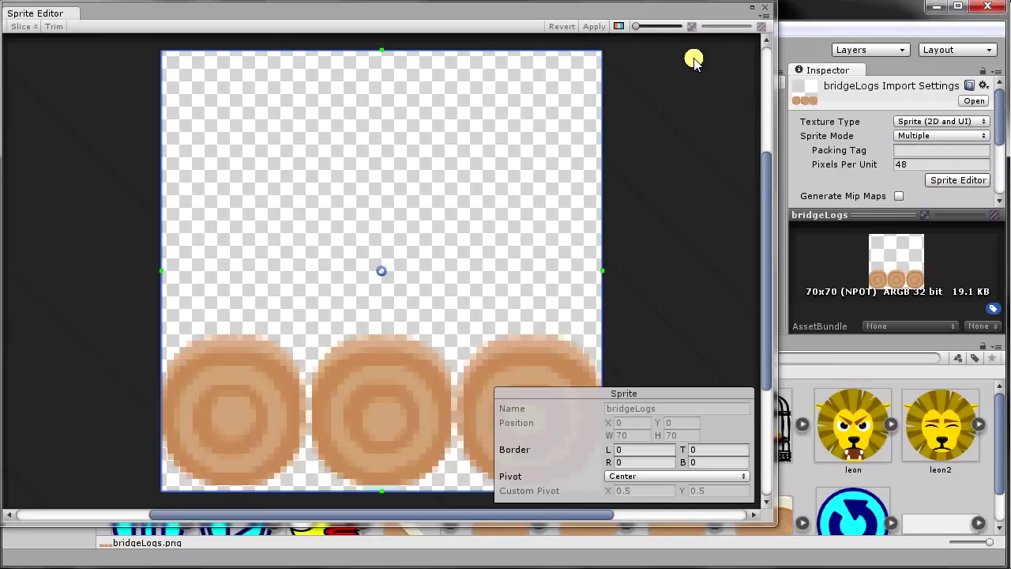
{"action": "left_click", "coordinate": [770, 8]}
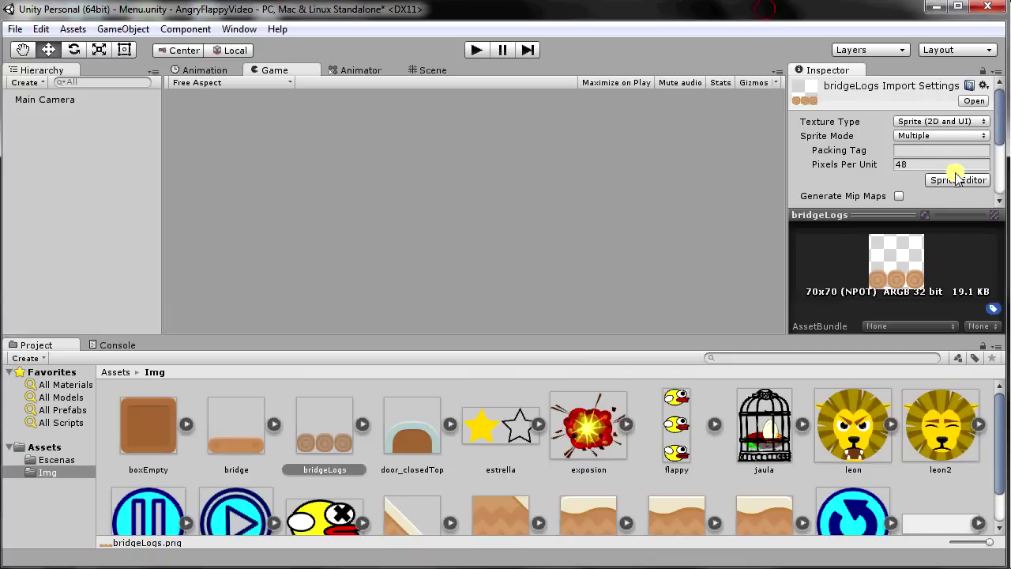
{"action": "left_click", "coordinate": [957, 181]}
Step: Auto-slice bridgeLogs, trim the first slice to only the first log, and apply
{"action": "left_click", "coordinate": [22, 26]}
{"action": "left_click", "coordinate": [129, 42]}
{"action": "left_click", "coordinate": [166, 117]}
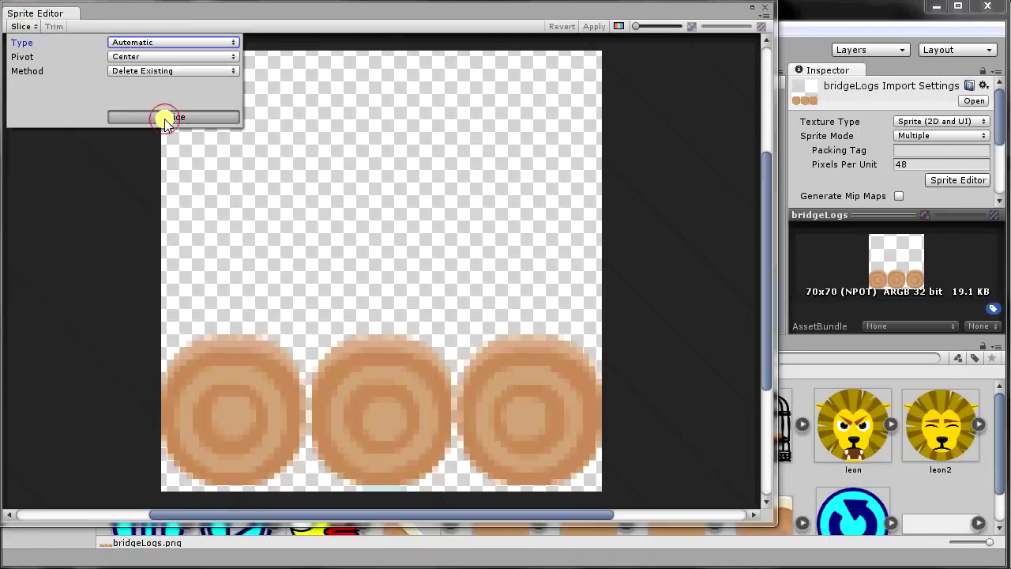
{"action": "left_click", "coordinate": [279, 179]}
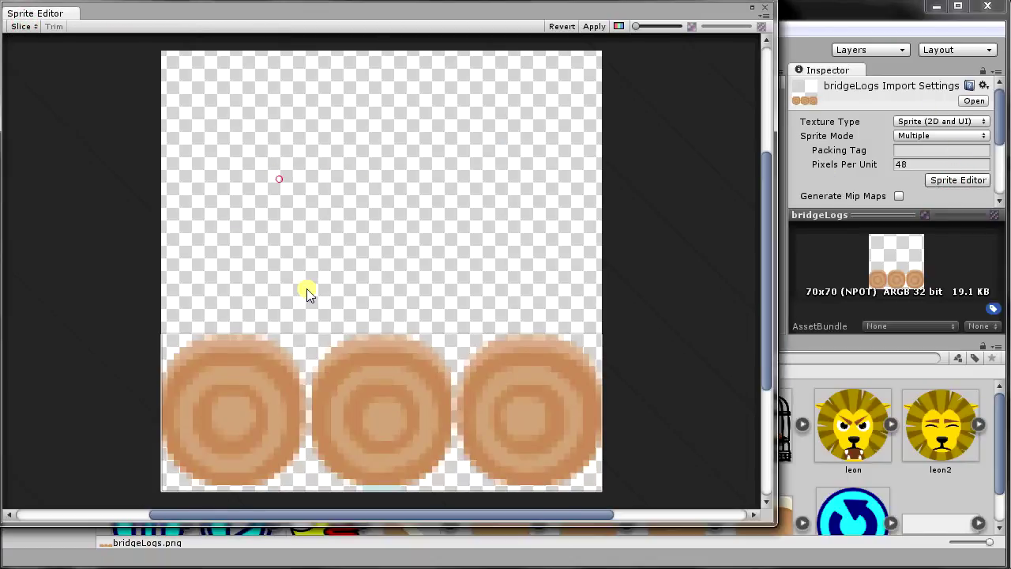
{"action": "left_click", "coordinate": [442, 339]}
{"action": "left_click_drag", "start_coordinate": [603, 366], "coordinate": [306, 362]}
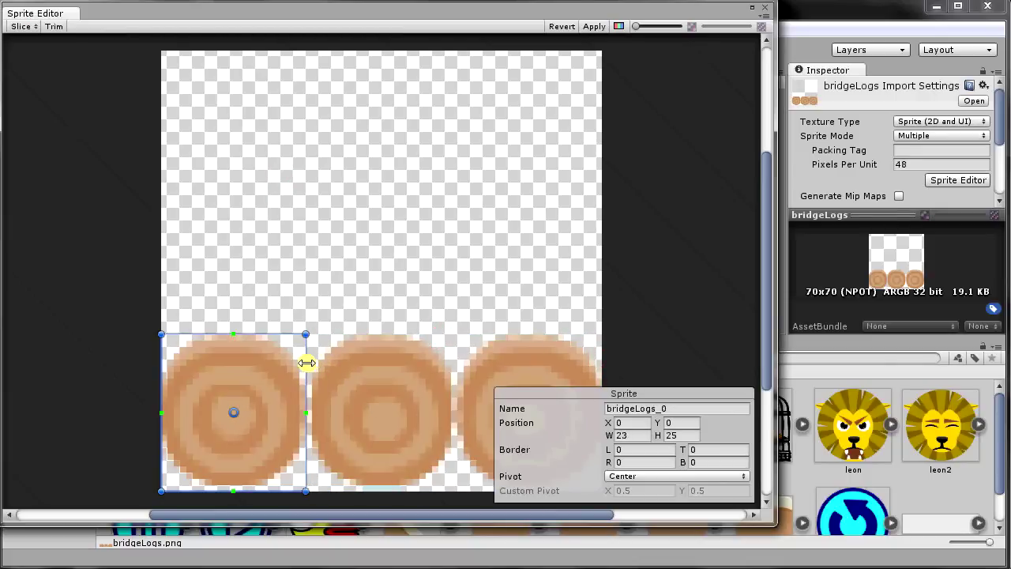
{"action": "left_click", "coordinate": [595, 27]}
{"action": "left_click", "coordinate": [765, 7]}
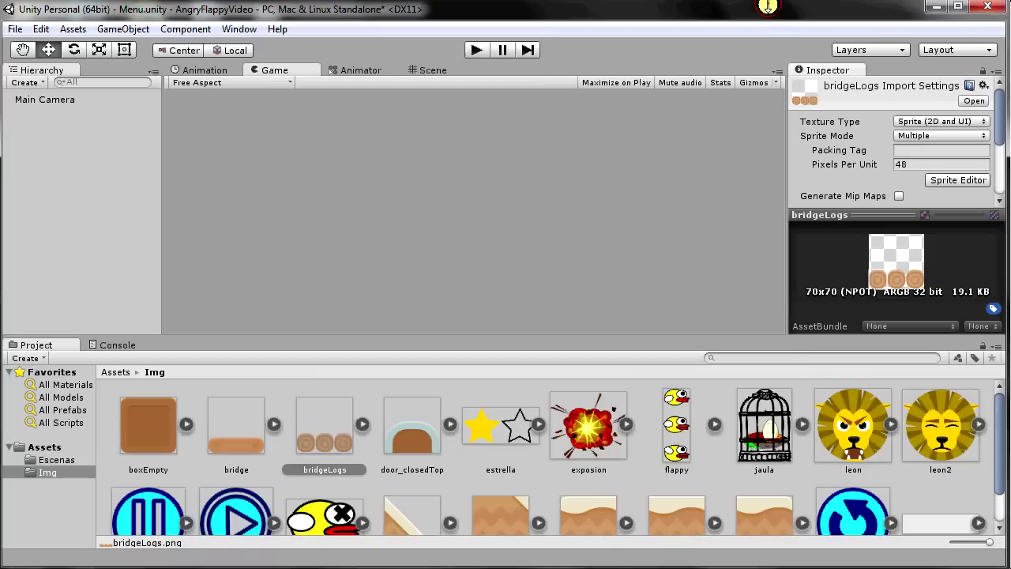
{"action": "left_click", "coordinate": [362, 424]}
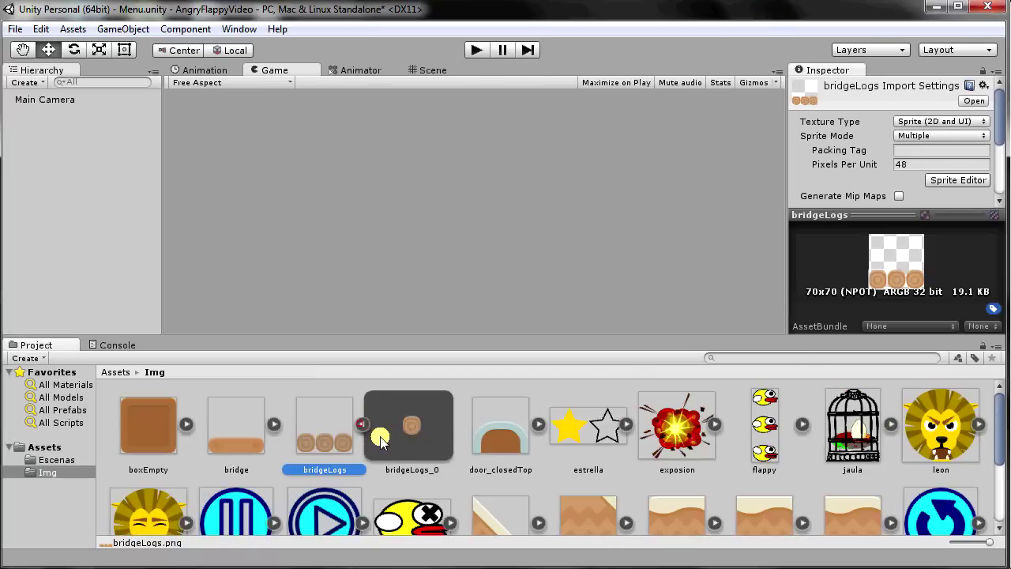
{"action": "left_click", "coordinate": [362, 424]}
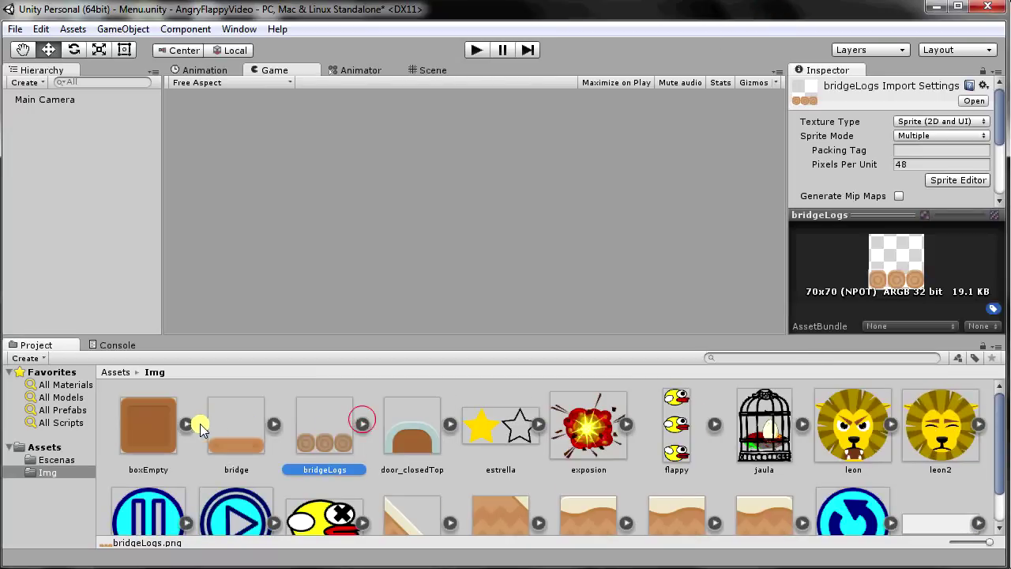
{"action": "left_click", "coordinate": [274, 424]}
{"action": "left_click", "coordinate": [264, 421]}
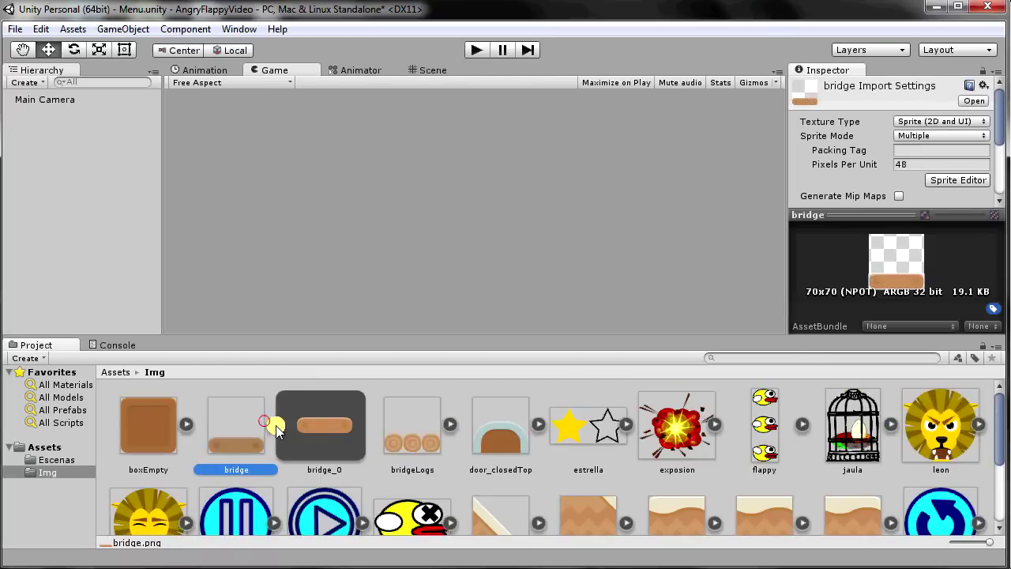
{"action": "left_click", "coordinate": [275, 425]}
{"action": "left_click", "coordinate": [713, 424]}
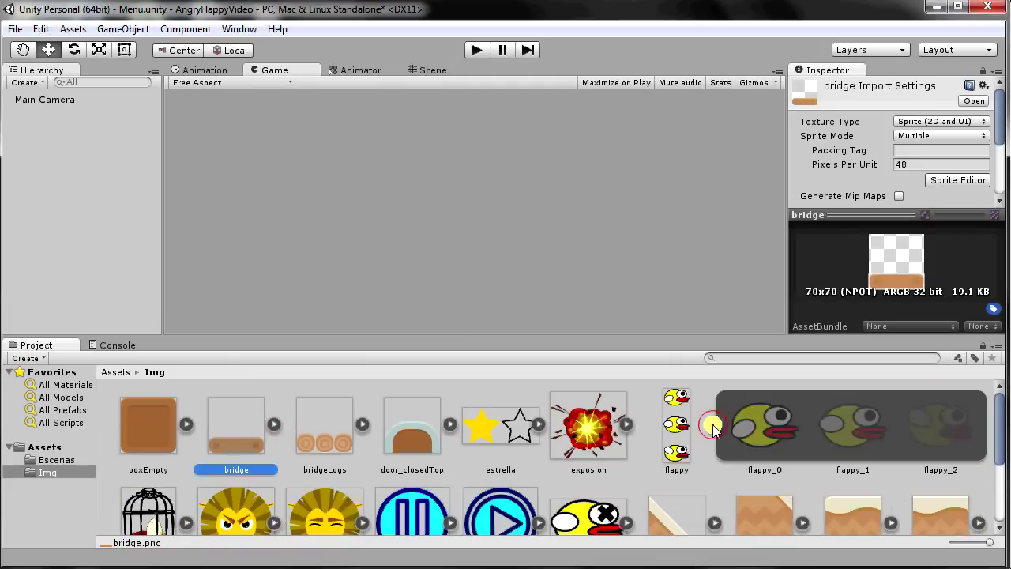
{"action": "left_click", "coordinate": [713, 425]}
{"action": "scroll", "coordinate": [667, 458], "scroll_direction": "down", "scroll_amount": 1}
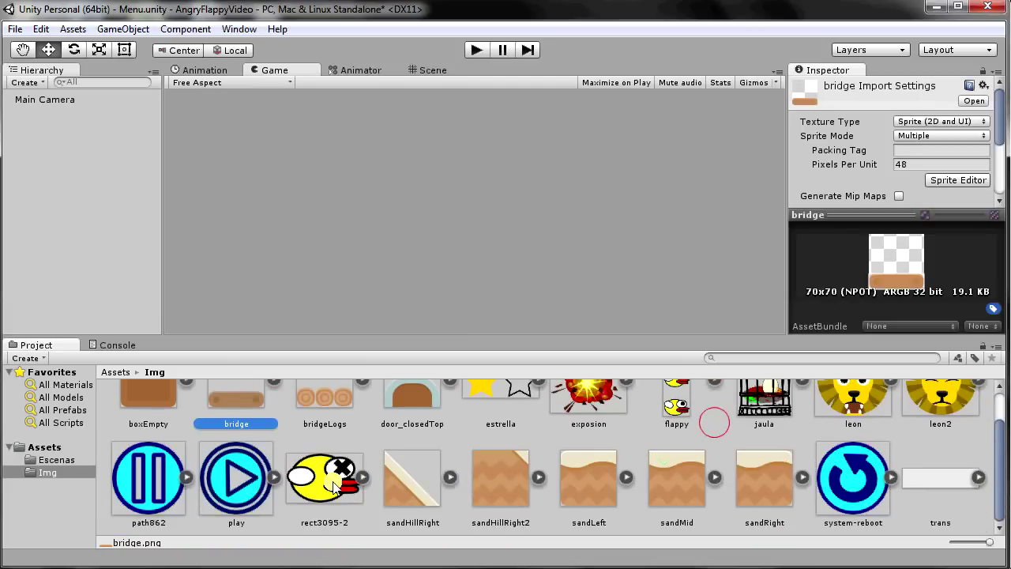
{"action": "left_click", "coordinate": [362, 479]}
{"action": "left_click", "coordinate": [362, 479]}
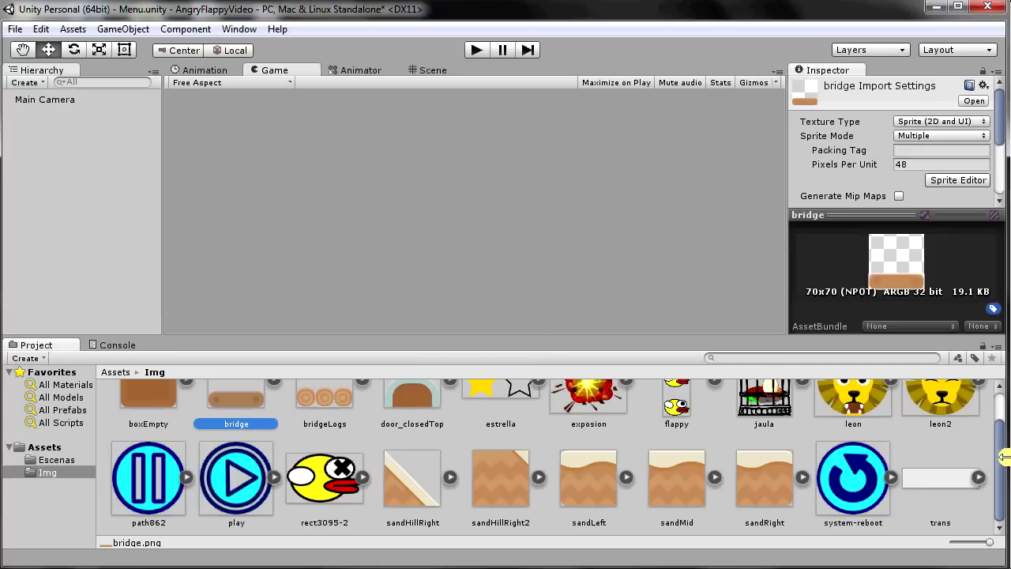
Step: Drag the boxEmpty sprite into the Scene view, up and left of the camera
{"action": "left_click", "coordinate": [50, 99]}
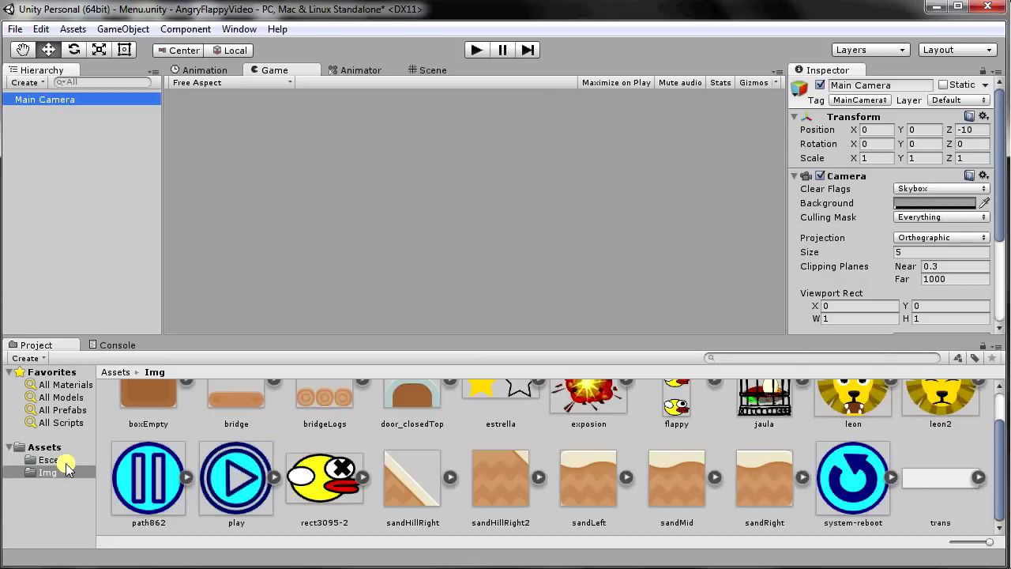
{"action": "left_click", "coordinate": [168, 388]}
{"action": "left_click_drag", "start_coordinate": [167, 386], "coordinate": [260, 147]}
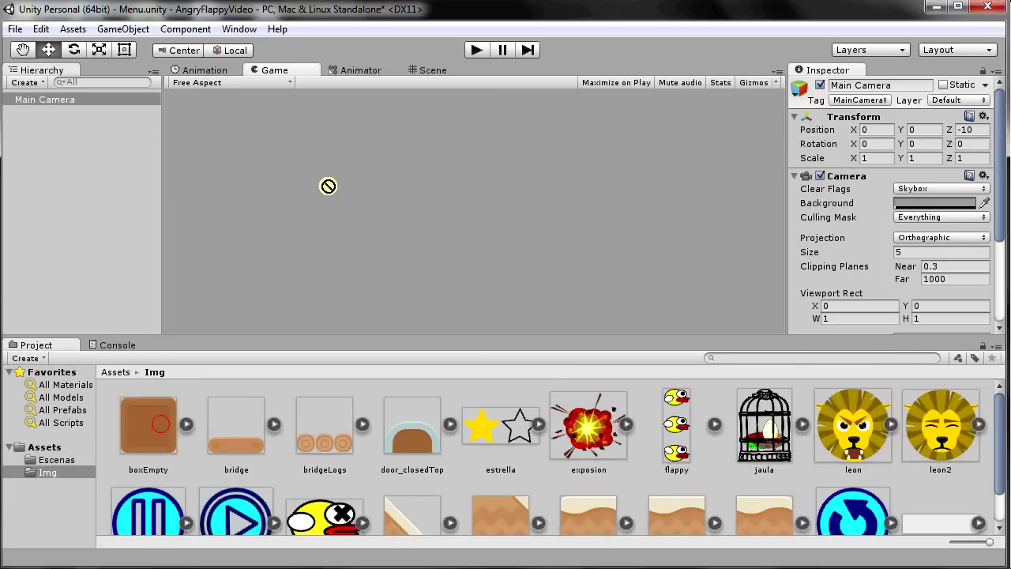
{"action": "left_click", "coordinate": [433, 70]}
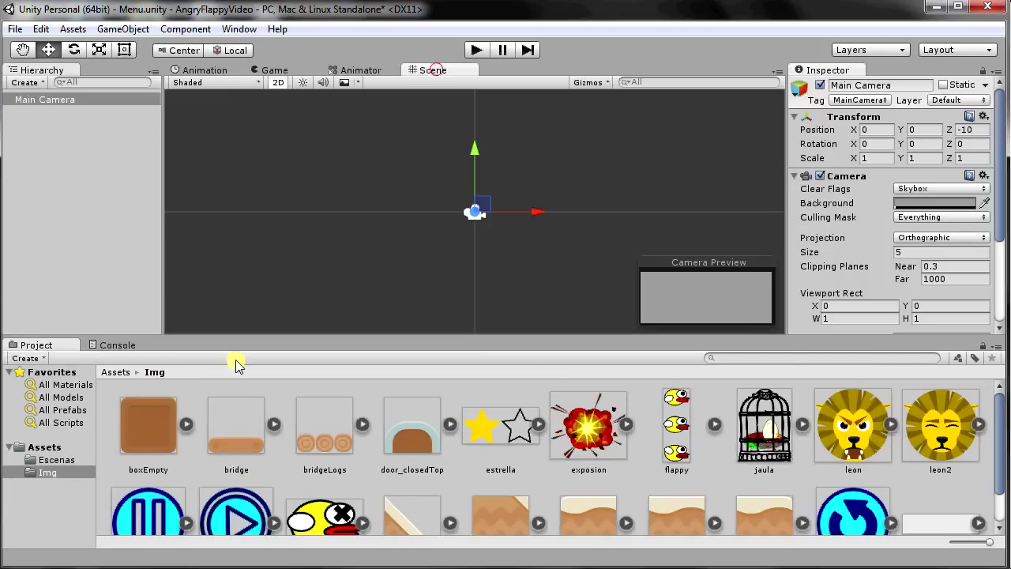
{"action": "mouse_move", "coordinate": [150, 415]}
{"action": "left_mouse_down"}
{"action": "mouse_move", "coordinate": [353, 316]}
{"action": "mouse_move", "coordinate": [301, 157]}
{"action": "left_mouse_up"}
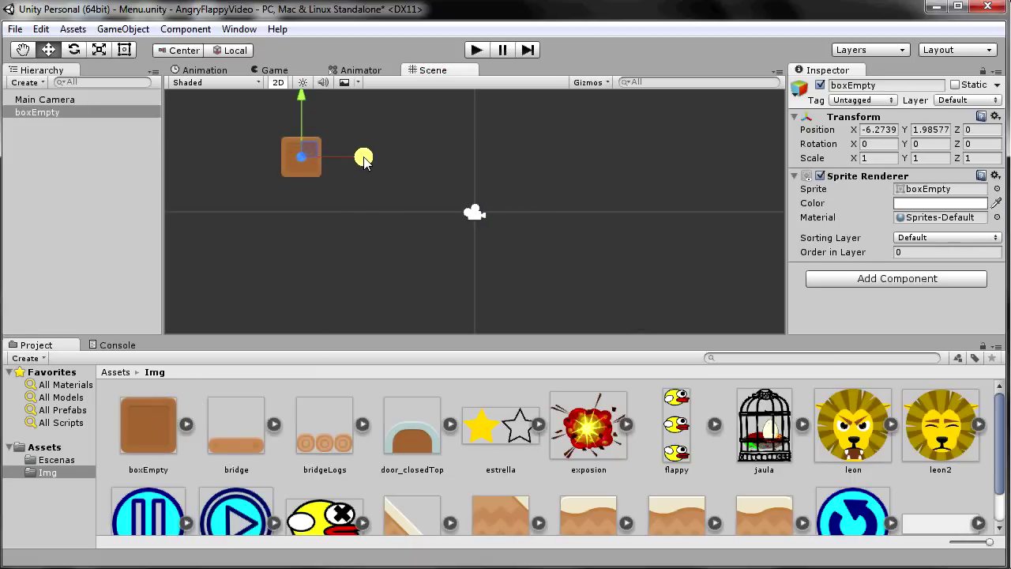
{"action": "left_click_drag", "start_coordinate": [363, 159], "coordinate": [340, 157]}
Step: Set the box's Transform Scale X and Y to 1.5
{"action": "left_click", "coordinate": [865, 158]}
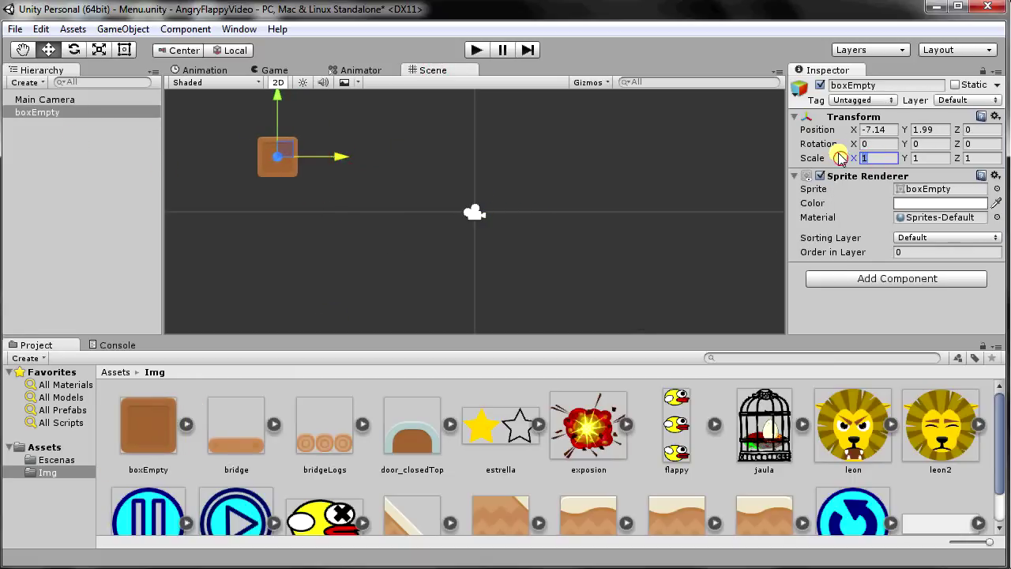
{"action": "type", "text": "1.5"}
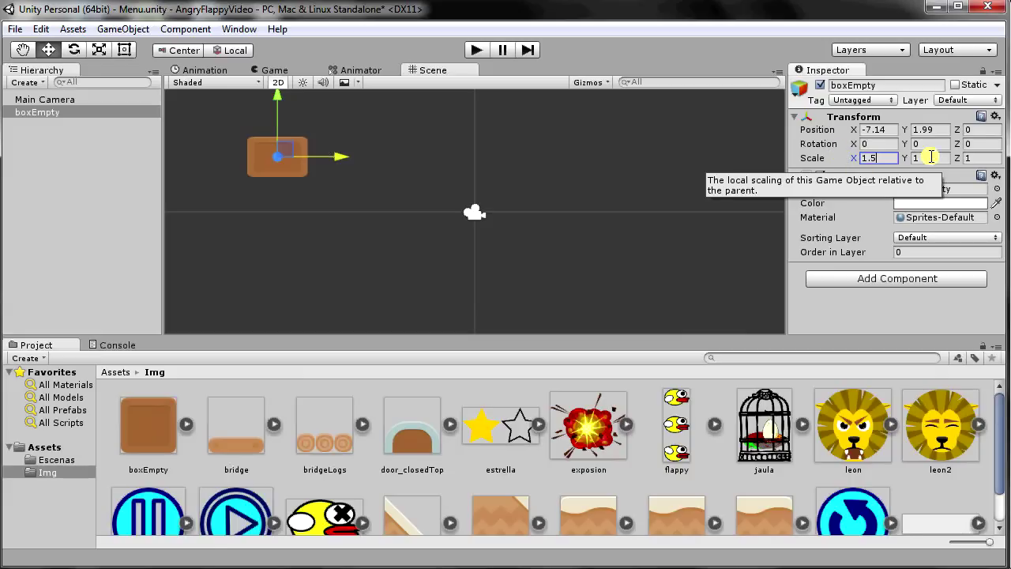
{"action": "left_click", "coordinate": [922, 158]}
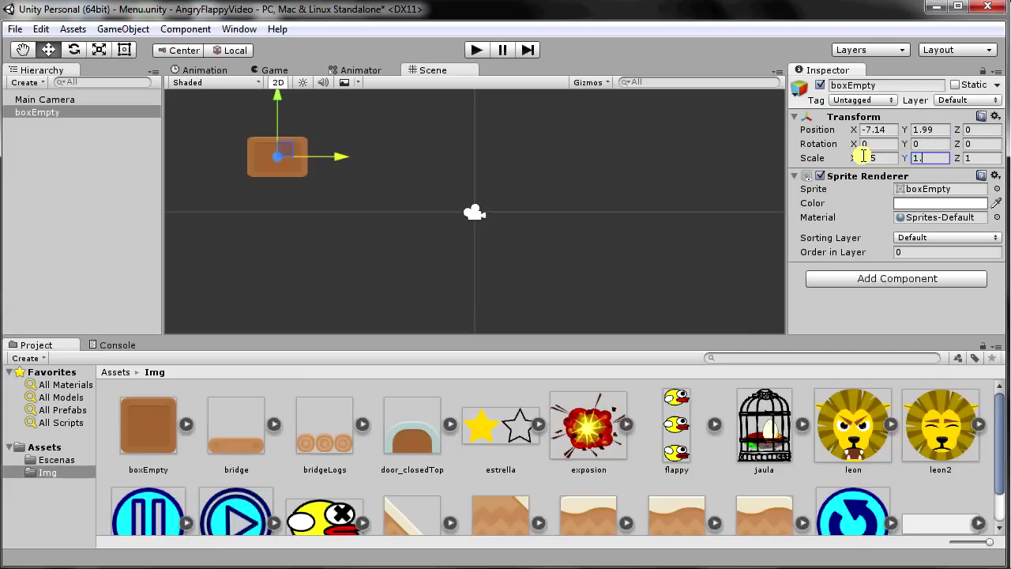
{"action": "type", "text": "5"}
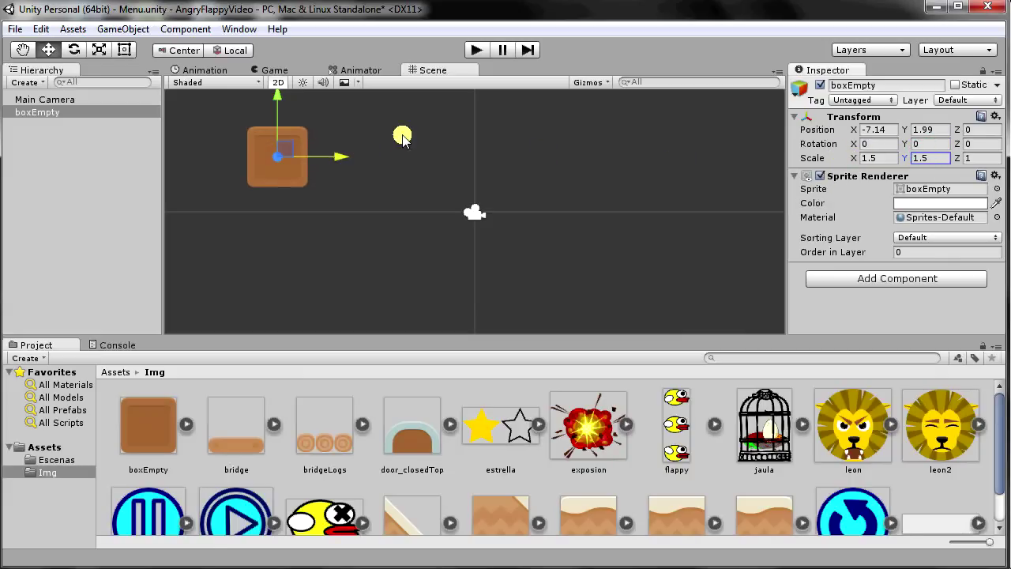
Step: Delete boxEmpty, create a UI Button, and rename it btnNivel1
{"action": "right_click", "coordinate": [48, 117]}
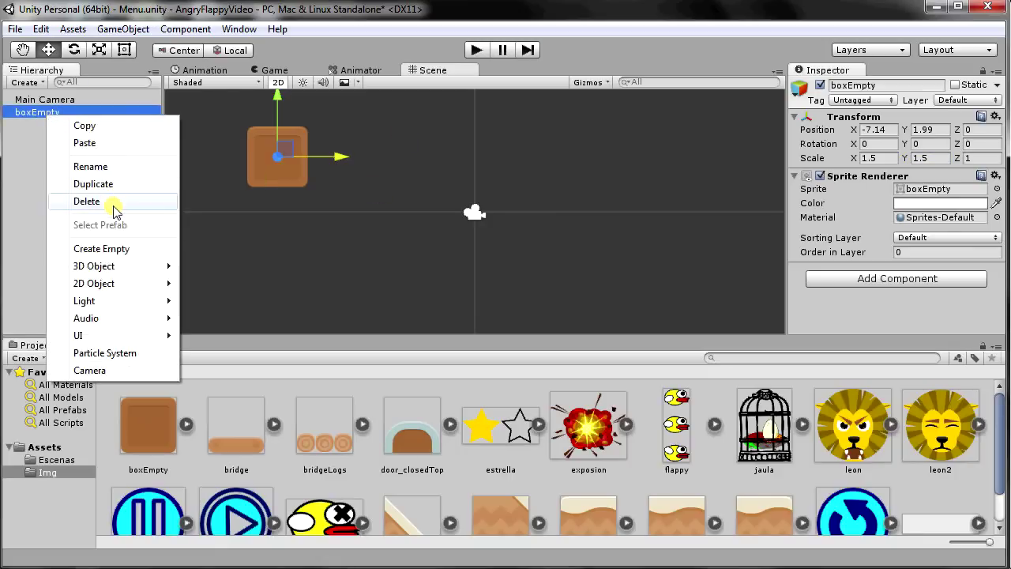
{"action": "left_click", "coordinate": [111, 203]}
{"action": "left_click", "coordinate": [102, 30]}
{"action": "left_click", "coordinate": [244, 154]}
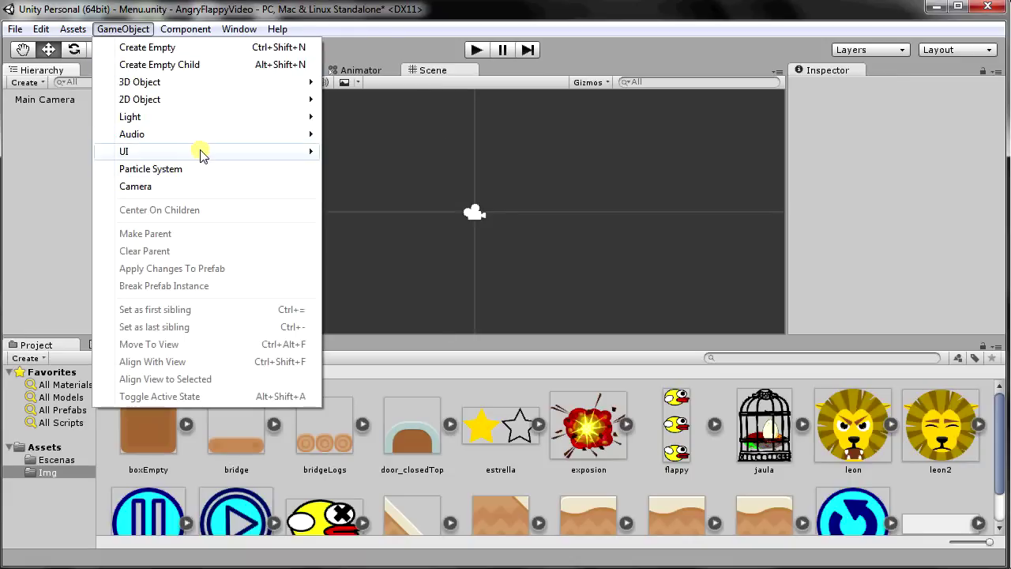
{"action": "left_click", "coordinate": [241, 151]}
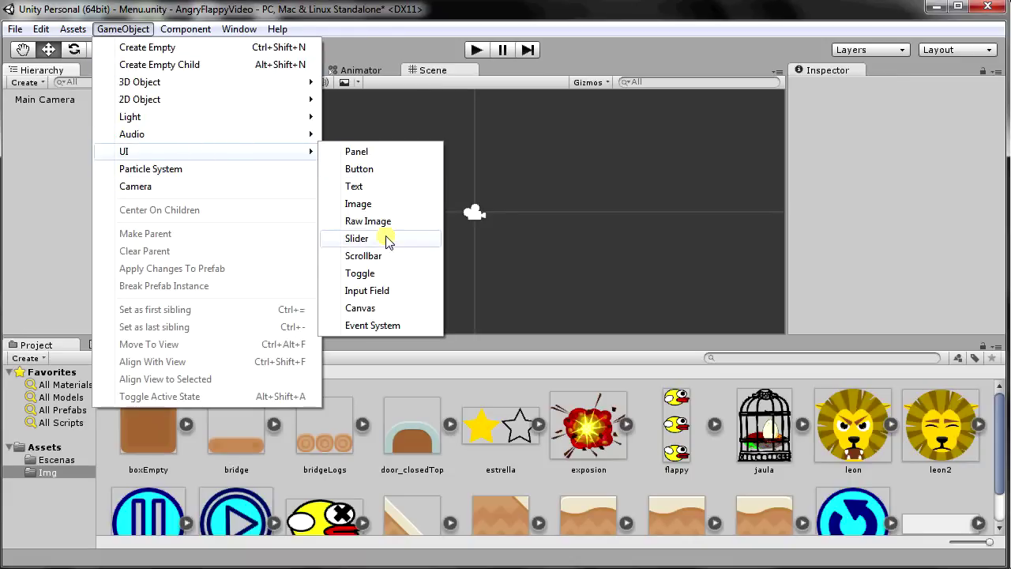
{"action": "left_click", "coordinate": [372, 169]}
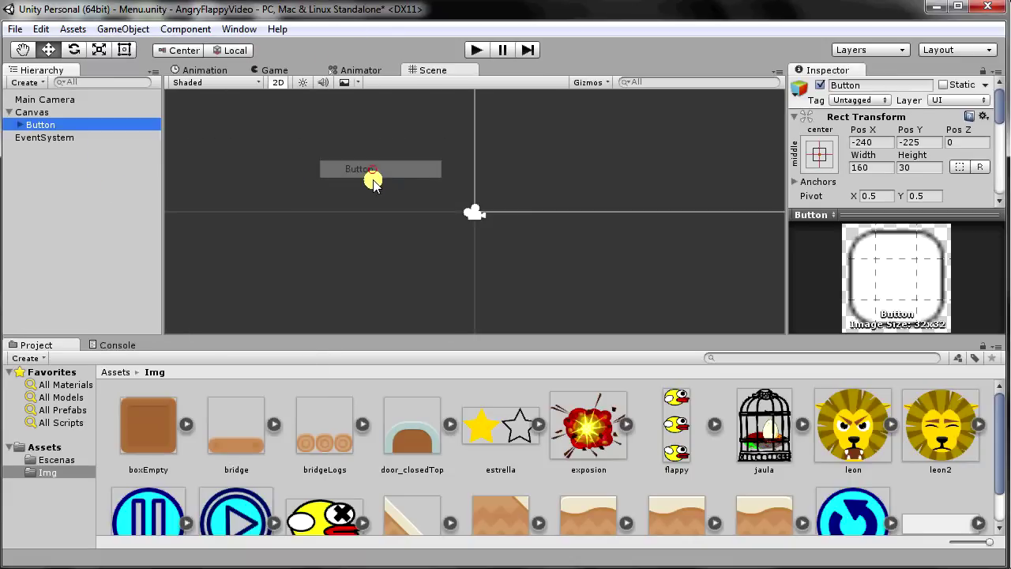
{"action": "left_click", "coordinate": [865, 85]}
{"action": "type", "text": "btnNivel1"}
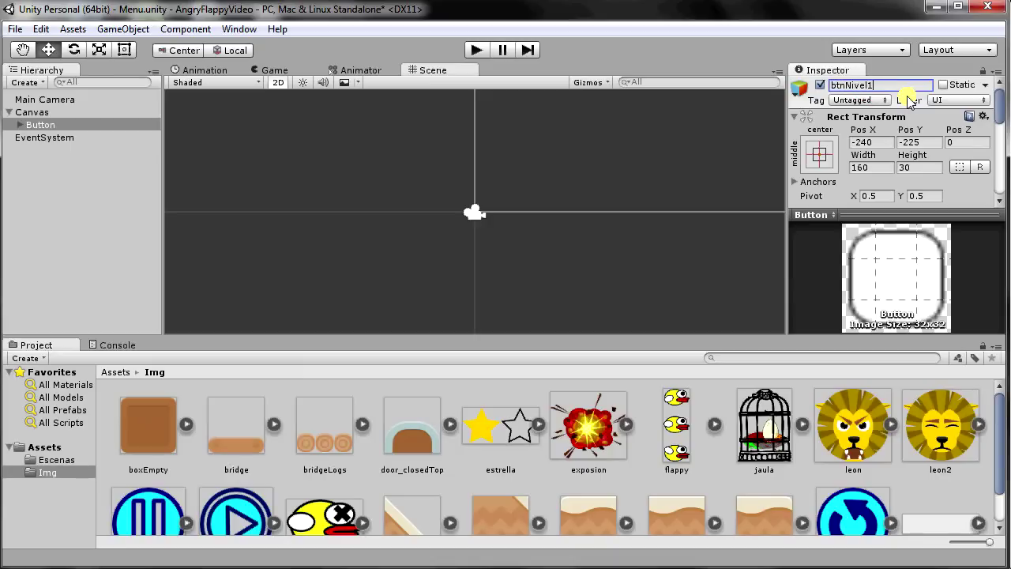
{"action": "key", "text": "Return"}
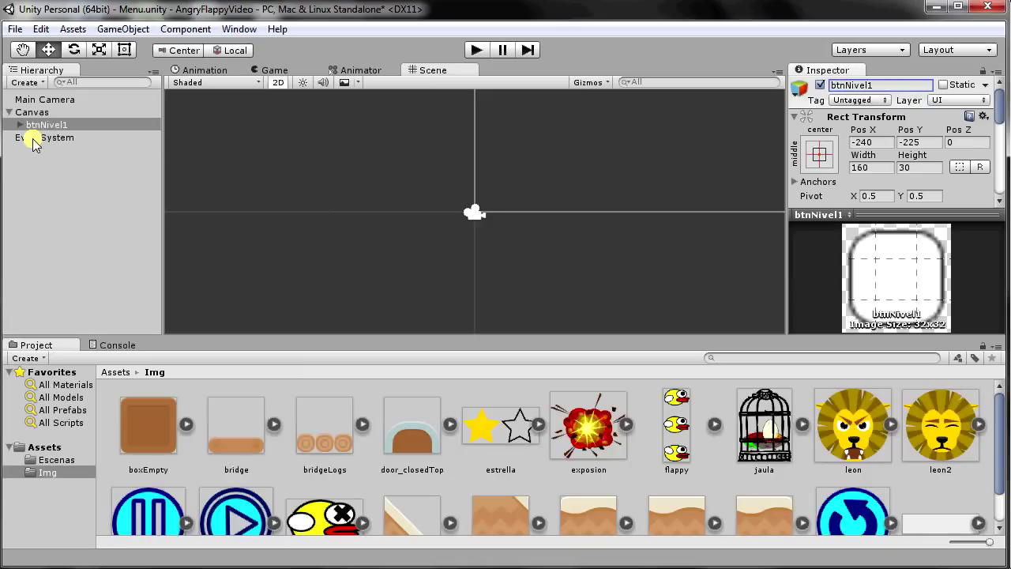
Step: Set btnNivel1's Image Source Image to the boxEmpty sprite
{"action": "left_click", "coordinate": [19, 125]}
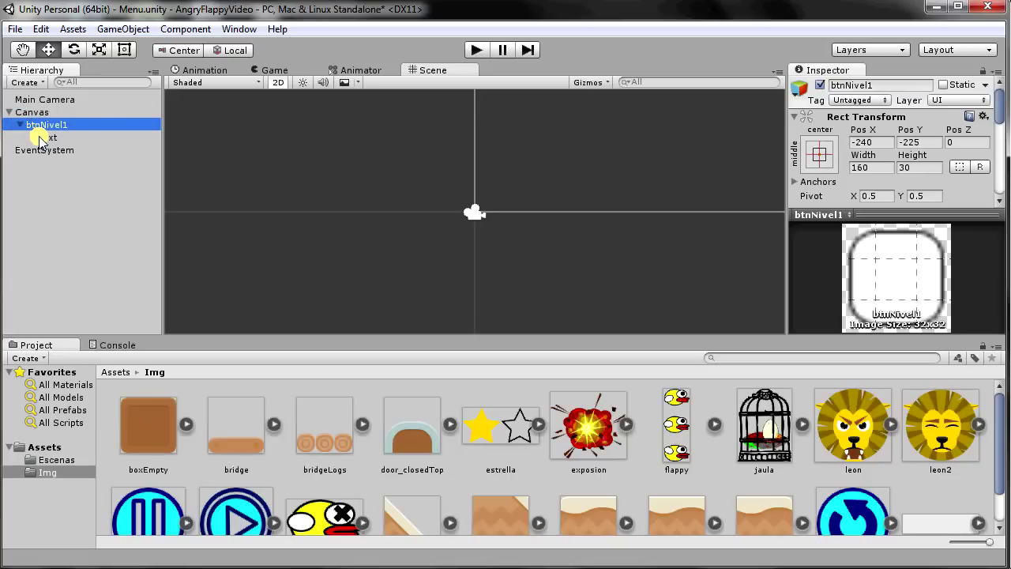
{"action": "left_click_drag", "start_coordinate": [1000, 112], "coordinate": [1000, 143]}
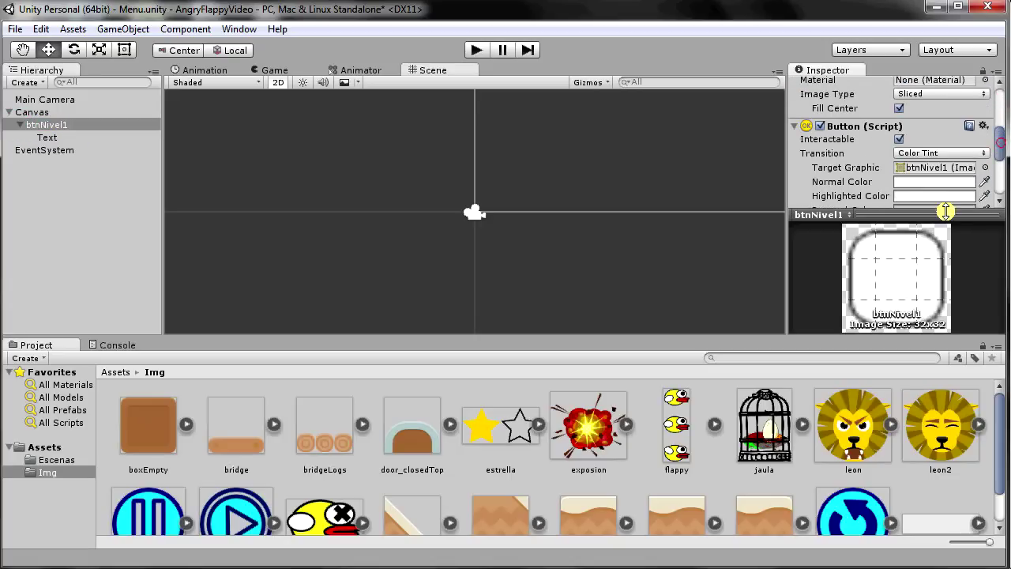
{"action": "left_click_drag", "start_coordinate": [946, 211], "coordinate": [948, 250]}
{"action": "mouse_move", "coordinate": [1004, 161]}
{"action": "left_mouse_down"}
{"action": "mouse_move", "coordinate": [1002, 179]}
{"action": "mouse_move", "coordinate": [1001, 126]}
{"action": "left_mouse_up"}
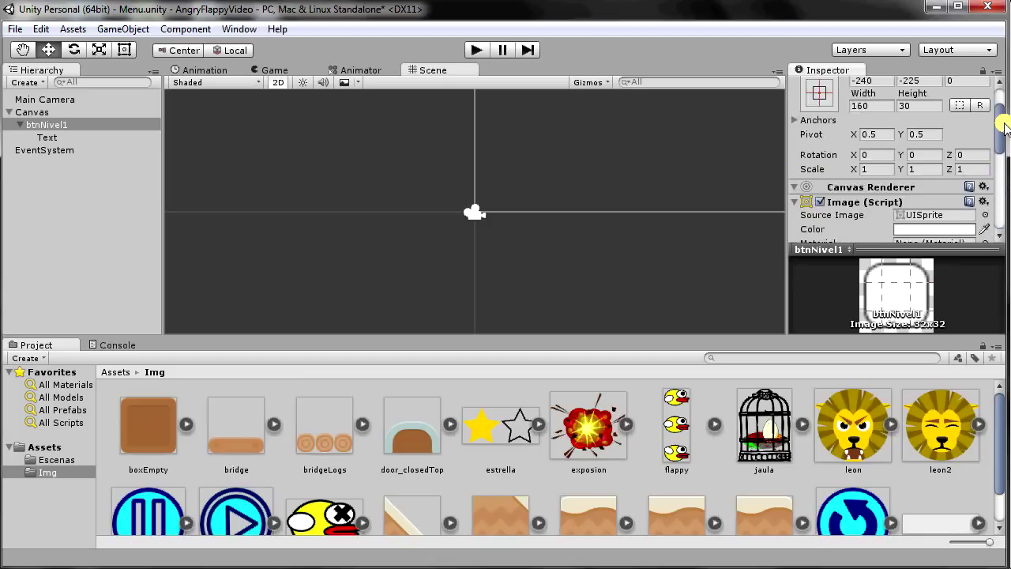
{"action": "left_click_drag", "start_coordinate": [1004, 127], "coordinate": [972, 139]}
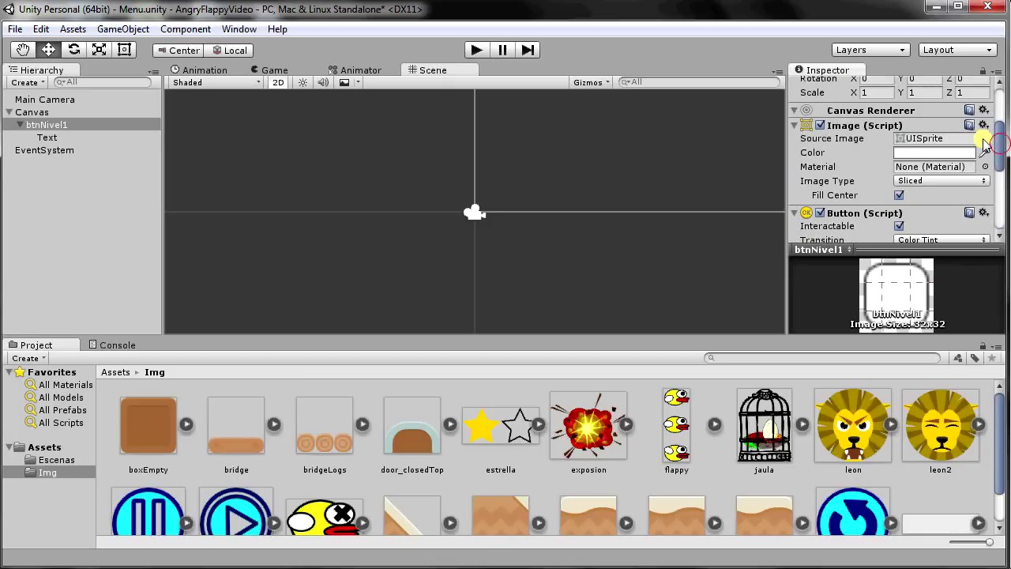
{"action": "left_click", "coordinate": [985, 139]}
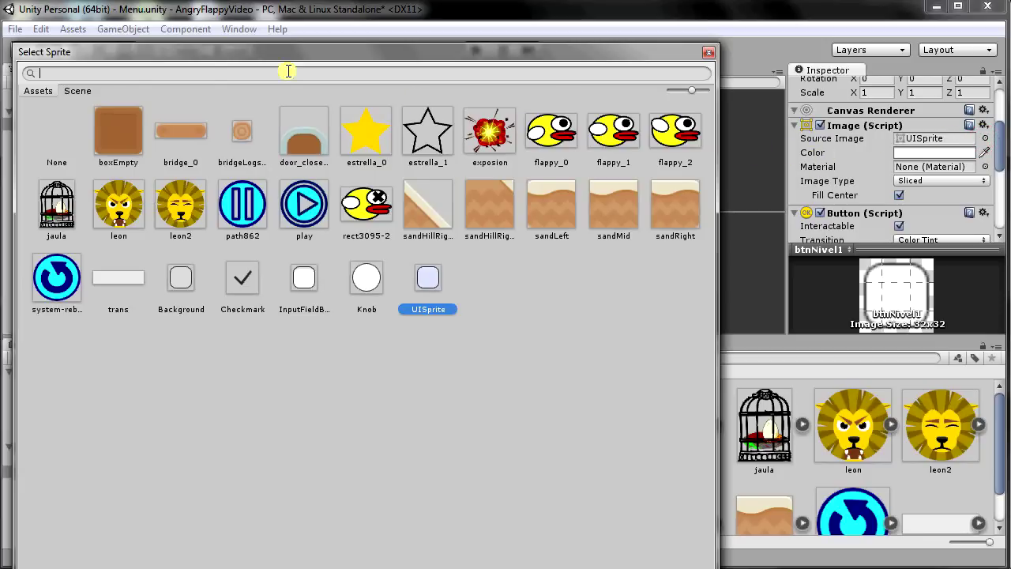
{"action": "double_click", "coordinate": [131, 124]}
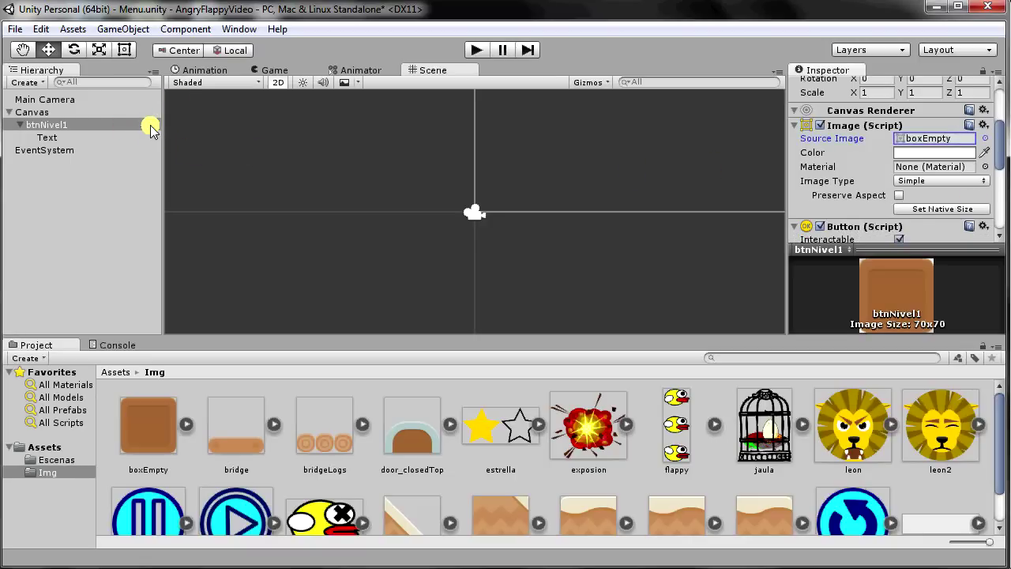
{"action": "left_click", "coordinate": [273, 70]}
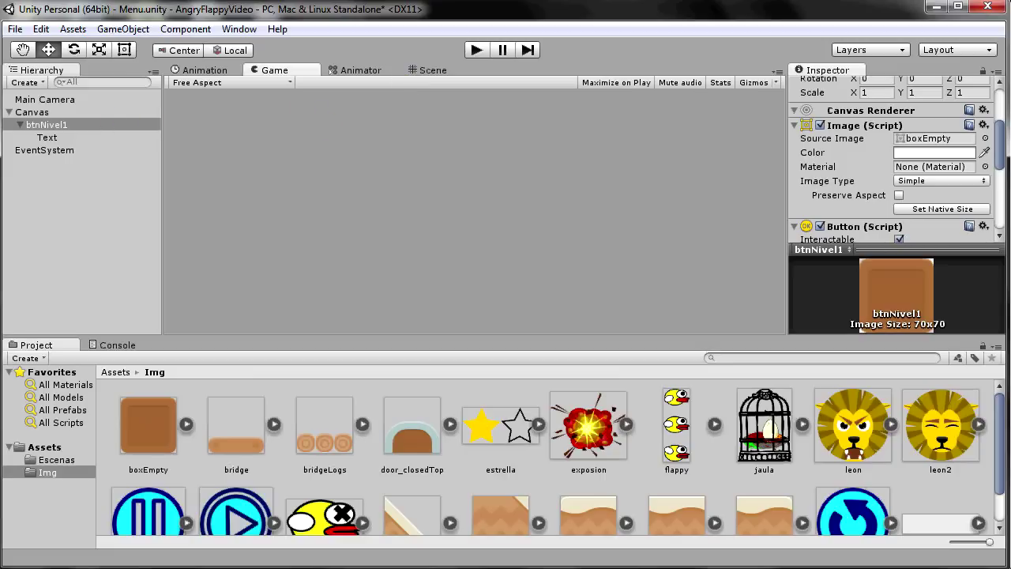
Step: Switch the project's build platform to Android in Build Settings
{"action": "left_click", "coordinate": [218, 83]}
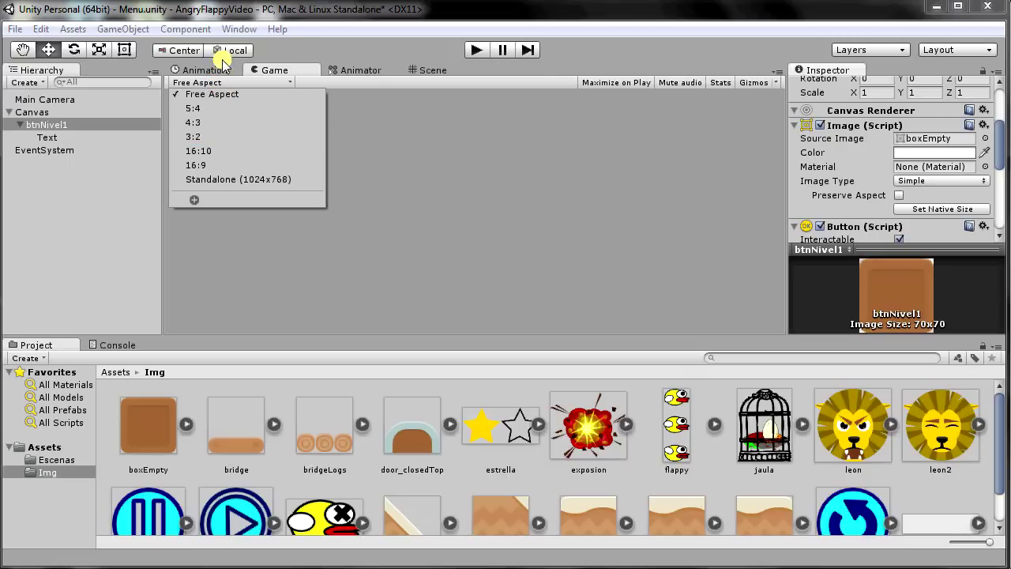
{"action": "left_click", "coordinate": [289, 49]}
{"action": "left_click", "coordinate": [9, 28]}
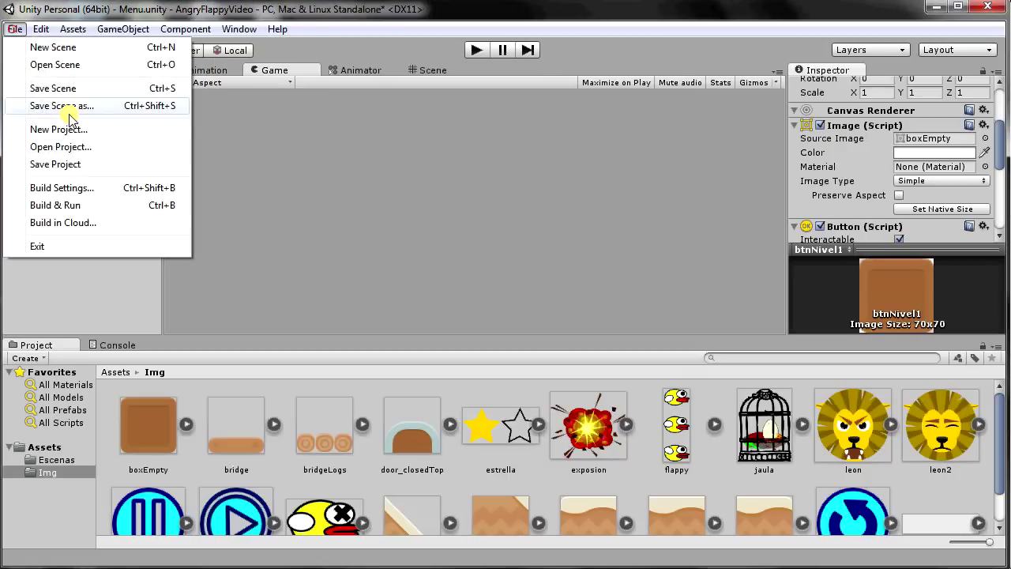
{"action": "left_click", "coordinate": [57, 185]}
{"action": "left_click", "coordinate": [654, 448]}
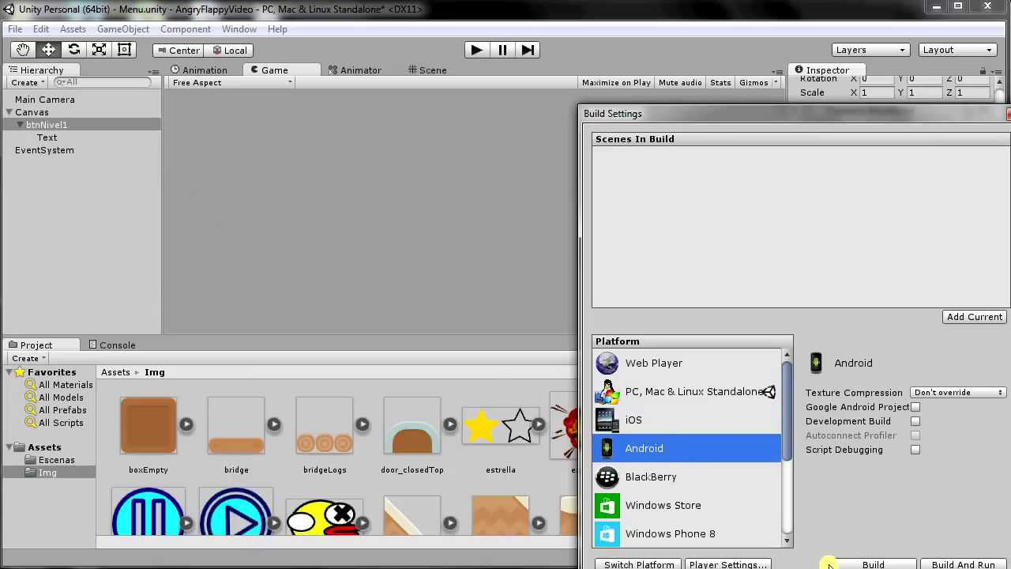
{"action": "left_click", "coordinate": [646, 563]}
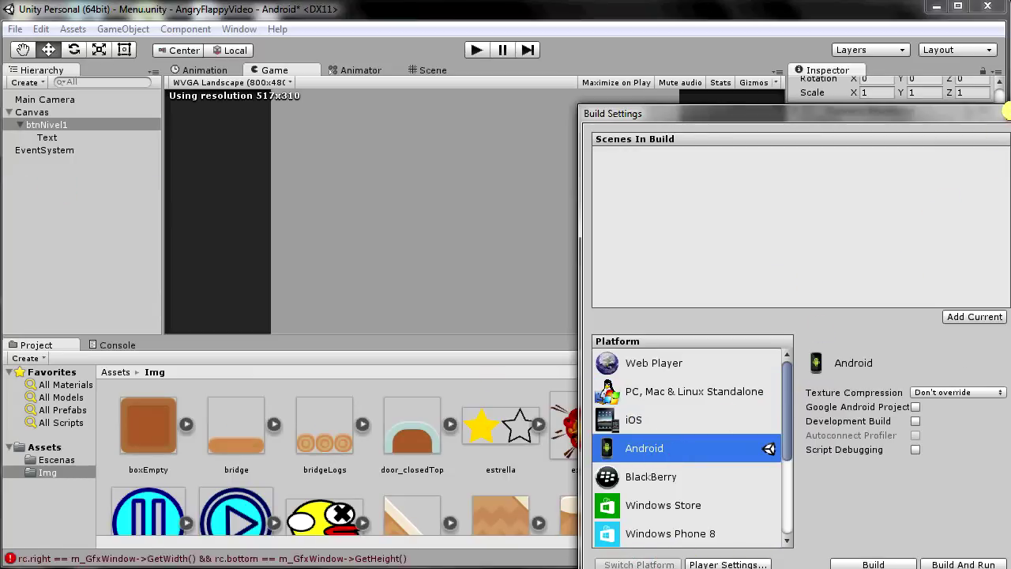
{"action": "left_click", "coordinate": [1006, 112]}
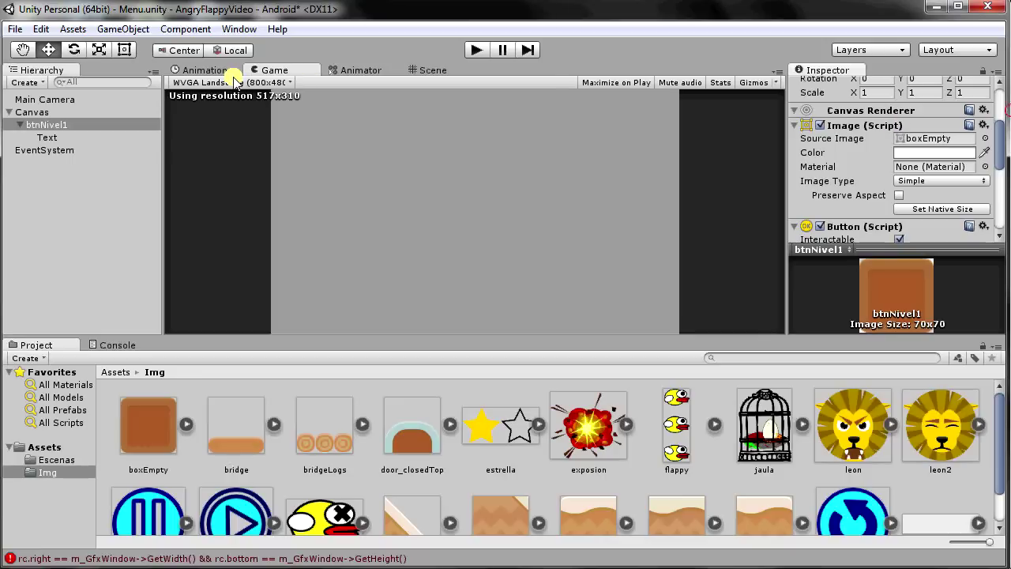
Step: Select btnNivel1 and set its Pos X and Pos Y to 0
{"action": "left_click", "coordinate": [44, 114]}
{"action": "left_click", "coordinate": [72, 125]}
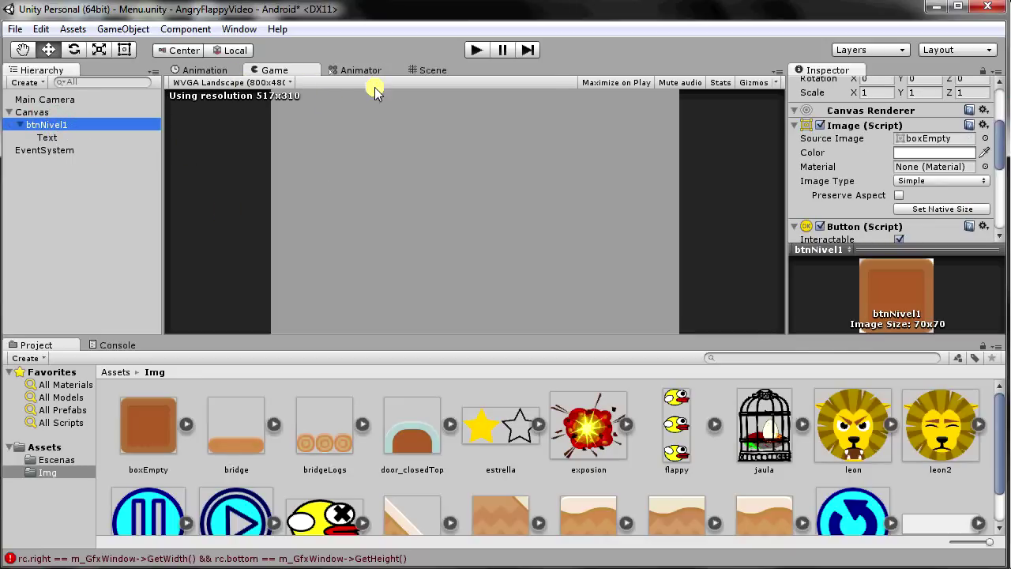
{"action": "left_click", "coordinate": [428, 69]}
{"action": "left_click", "coordinate": [357, 69]}
{"action": "left_click", "coordinate": [273, 69]}
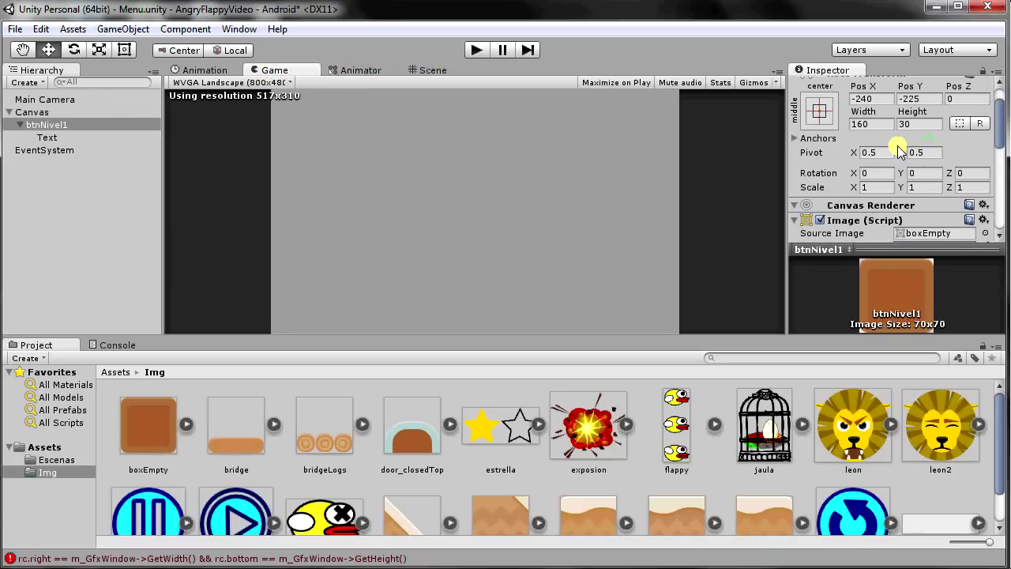
{"action": "scroll", "coordinate": [818, 157], "scroll_direction": "up", "scroll_amount": 3}
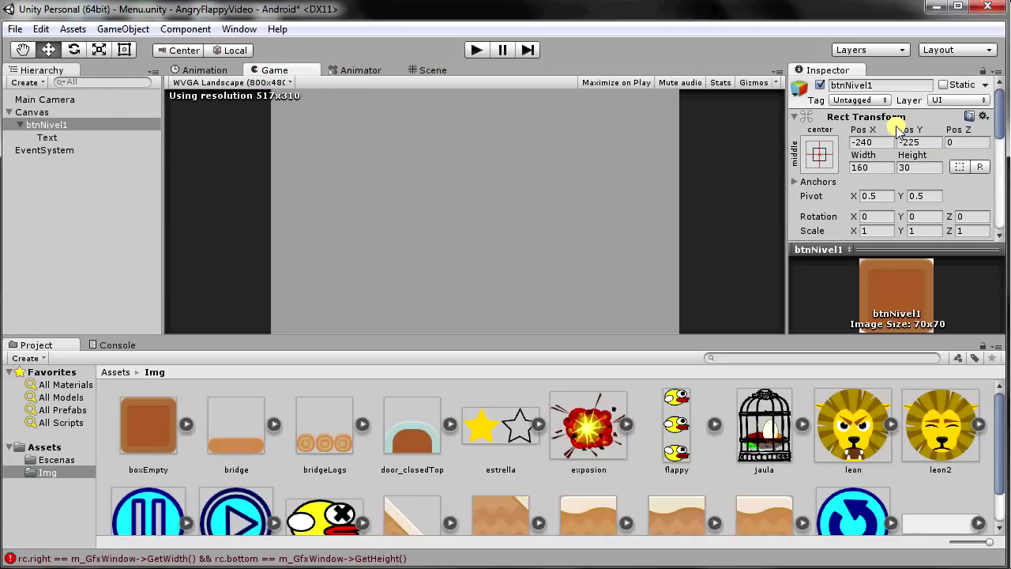
{"action": "left_click", "coordinate": [32, 112]}
{"action": "left_click", "coordinate": [44, 125]}
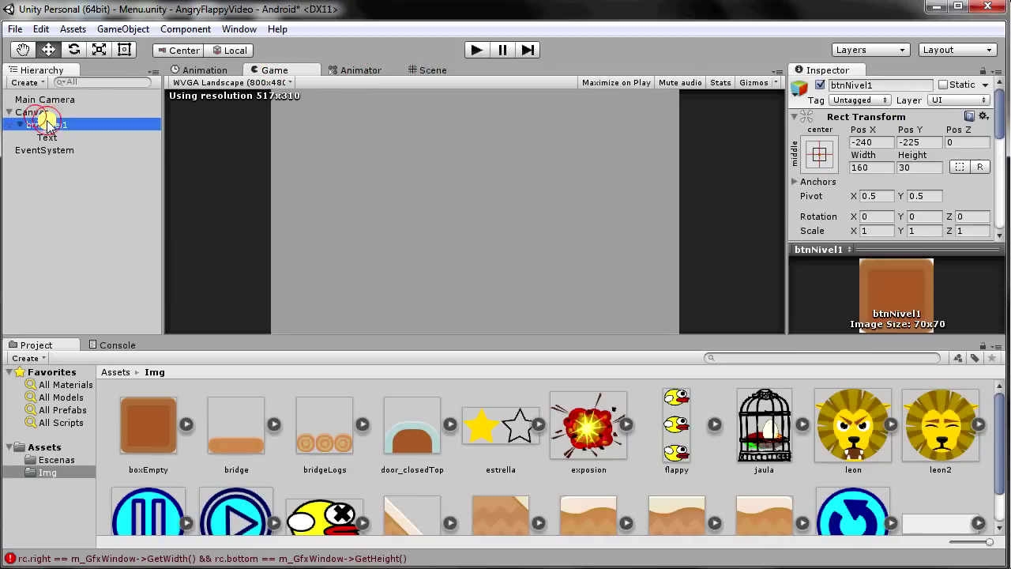
{"action": "left_click", "coordinate": [875, 140]}
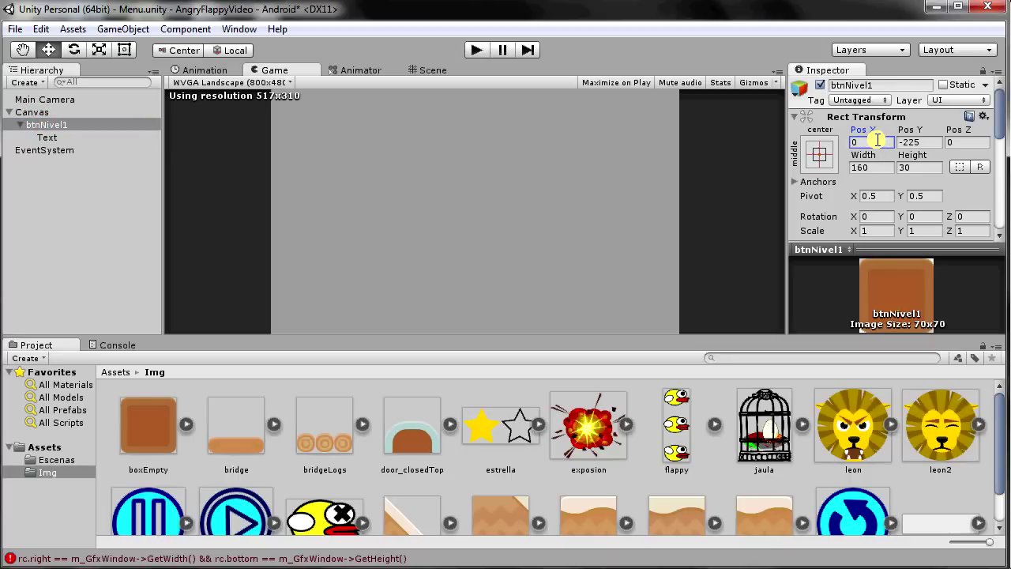
{"action": "type", "text": "0"}
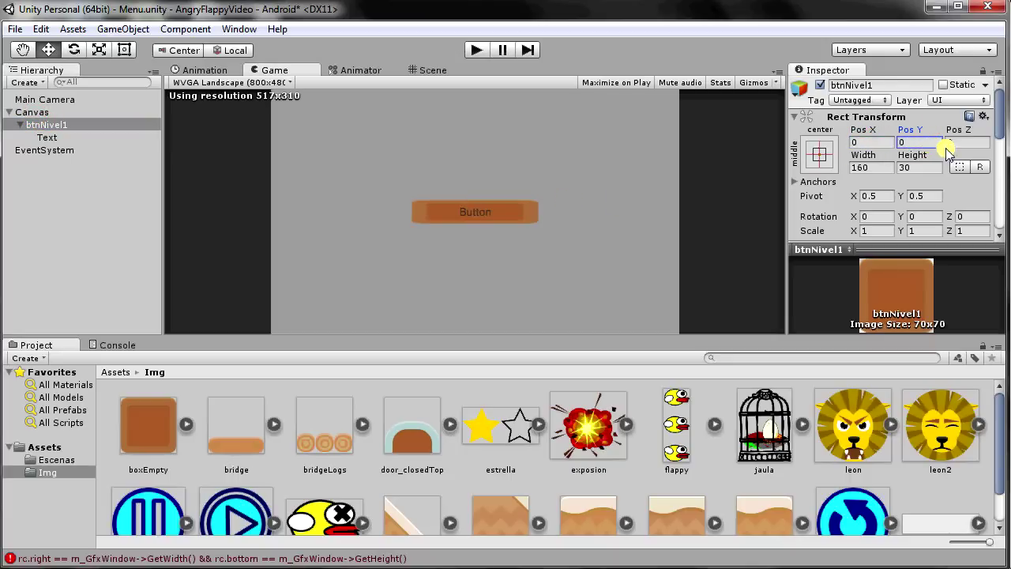
Step: Tick Preserve Aspect and size the button to width 160.72, height 90
{"action": "left_click_drag", "start_coordinate": [999, 134], "coordinate": [999, 170]}
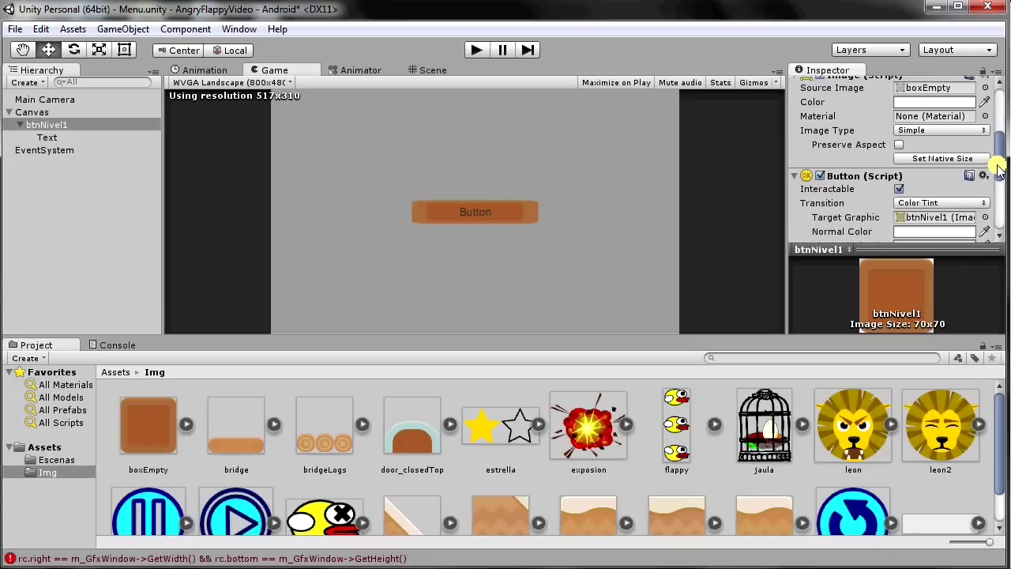
{"action": "mouse_move", "coordinate": [999, 170]}
{"action": "left_mouse_down"}
{"action": "mouse_move", "coordinate": [987, 150]}
{"action": "mouse_move", "coordinate": [997, 95]}
{"action": "left_mouse_up"}
{"action": "left_click", "coordinate": [899, 202]}
{"action": "left_click", "coordinate": [879, 156]}
{"action": "left_click_drag", "start_coordinate": [878, 156], "coordinate": [1008, 160]}
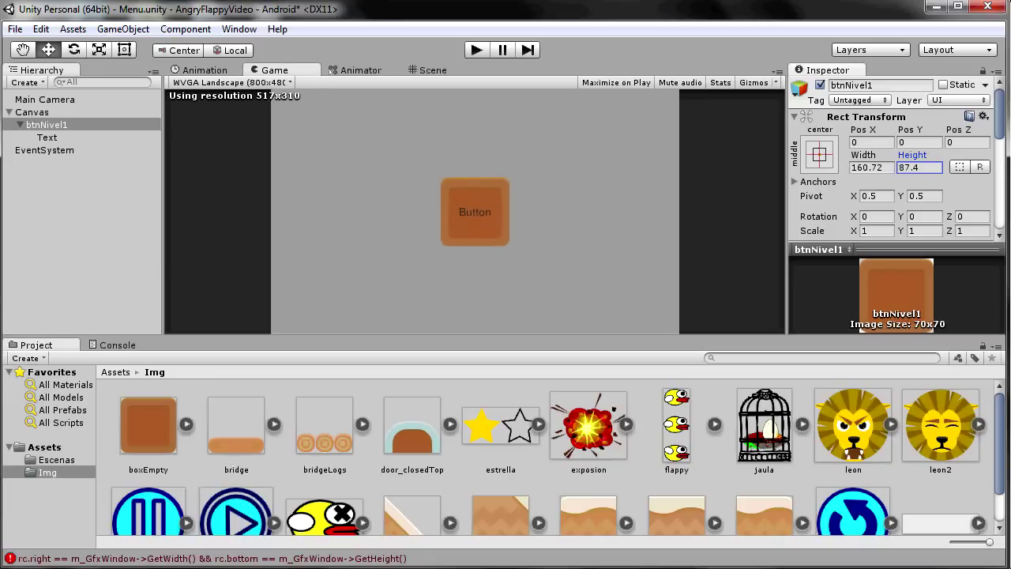
{"action": "type", "text": "90"}
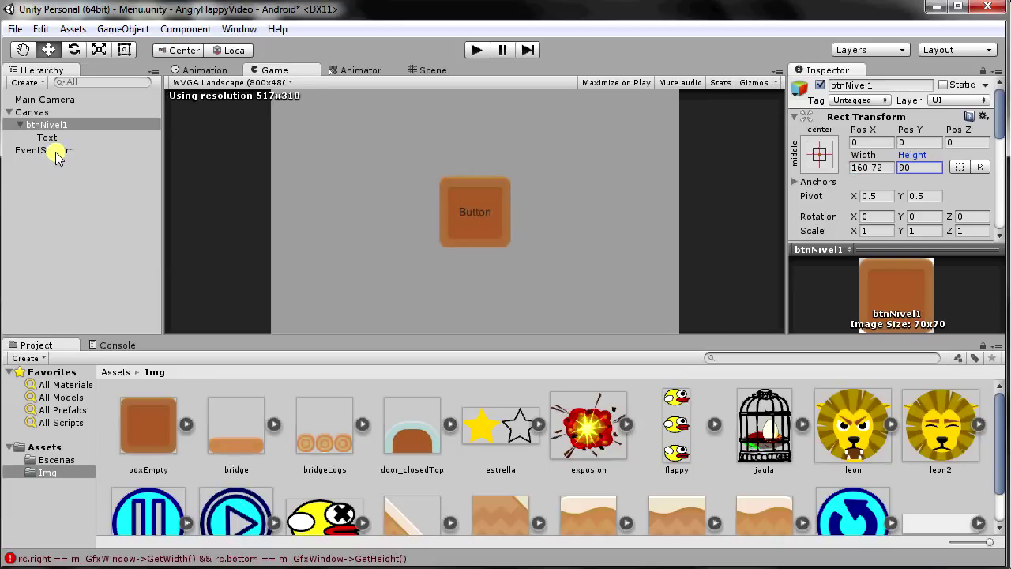
{"action": "left_click", "coordinate": [48, 137]}
Step: Set the button label's text to 1 with font size 35
{"action": "scroll", "coordinate": [909, 190], "scroll_direction": "down", "scroll_amount": 5}
{"action": "scroll", "coordinate": [948, 178], "scroll_direction": "down", "scroll_amount": 5}
{"action": "scroll", "coordinate": [915, 150], "scroll_direction": "up", "scroll_amount": 3}
{"action": "scroll", "coordinate": [916, 162], "scroll_direction": "up", "scroll_amount": 3}
{"action": "left_click", "coordinate": [833, 96]}
{"action": "type", "text": "1"}
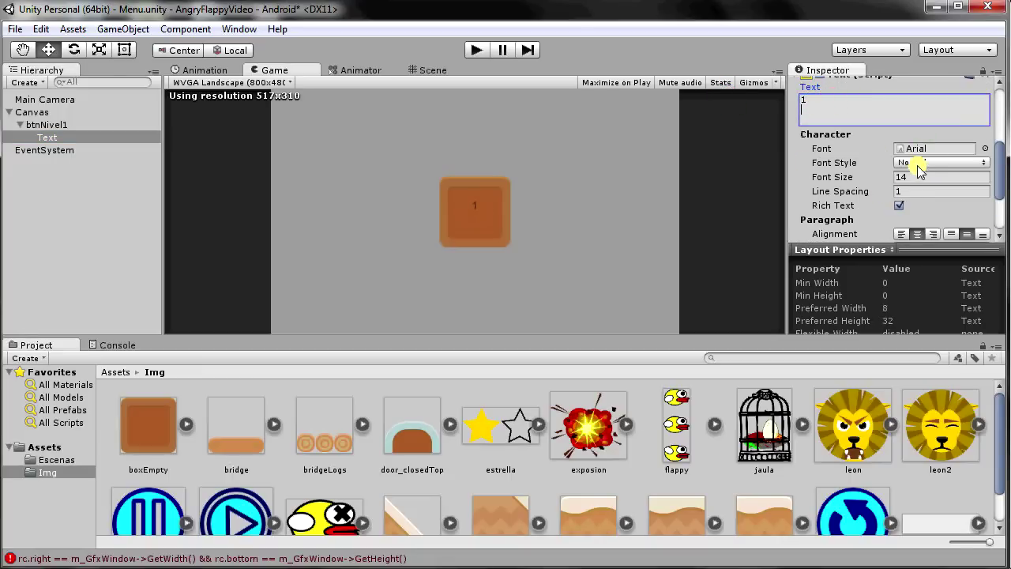
{"action": "left_click", "coordinate": [888, 181]}
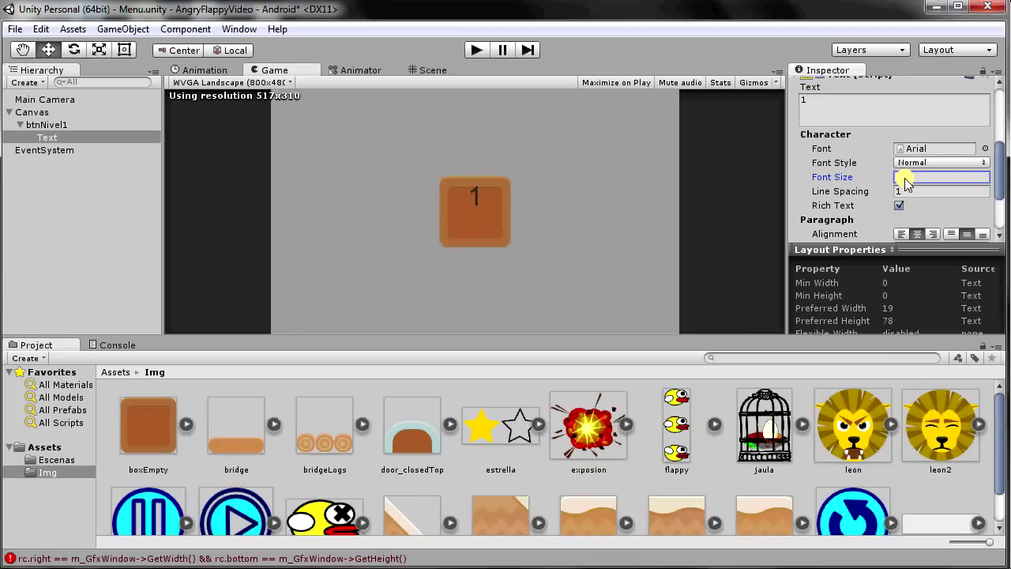
{"action": "type", "text": "34"}
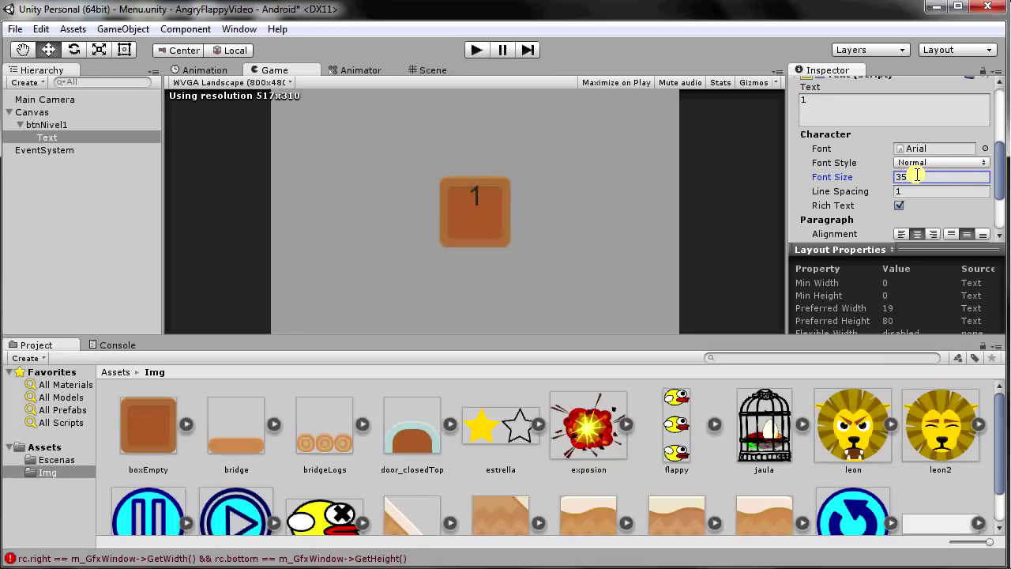
Step: Make the label colour white and its font style Bold
{"action": "left_click_drag", "start_coordinate": [1001, 180], "coordinate": [1000, 211]}
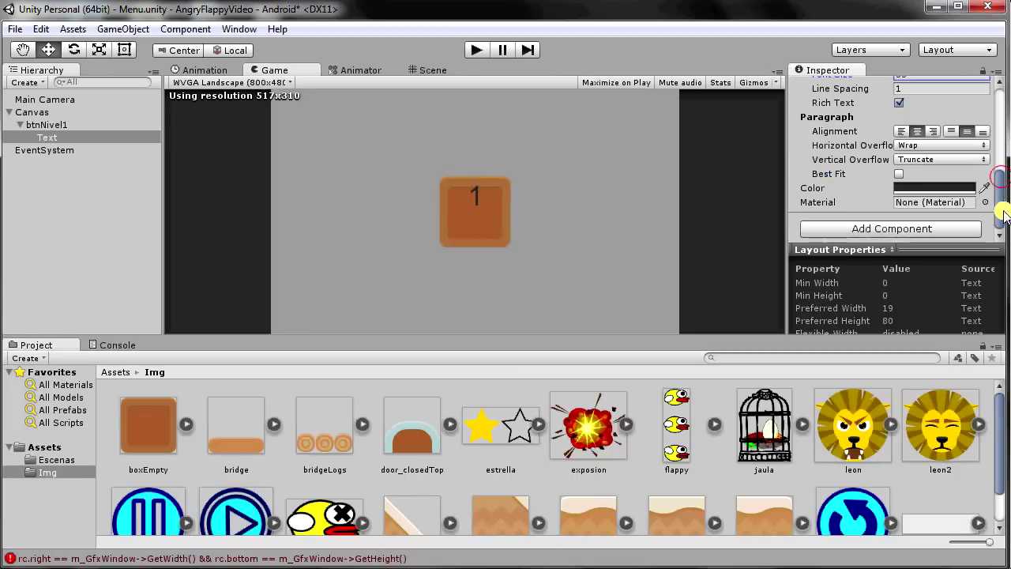
{"action": "left_click", "coordinate": [948, 188]}
{"action": "left_click_drag", "start_coordinate": [259, 286], "coordinate": [253, 272]}
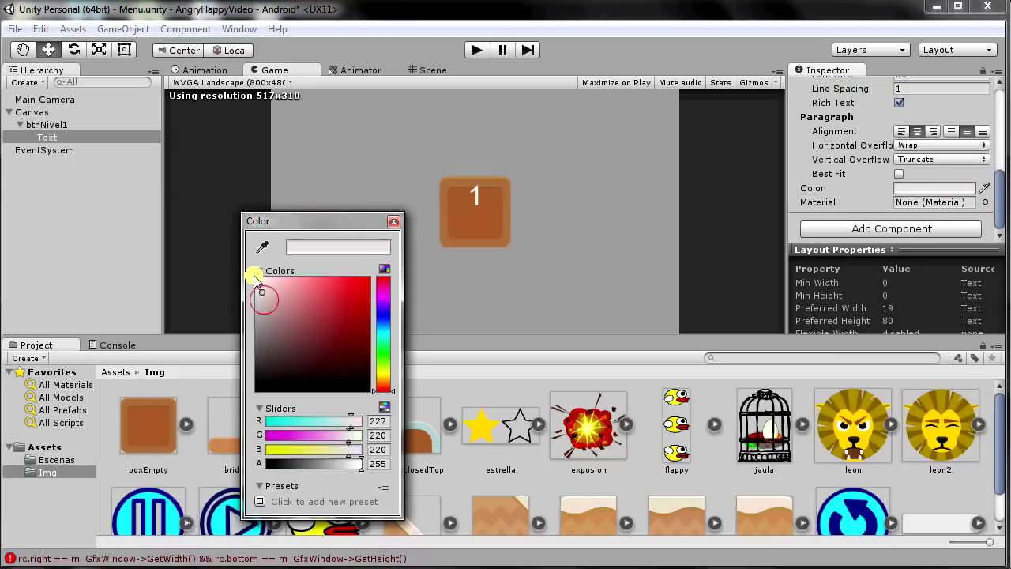
{"action": "left_click", "coordinate": [397, 222]}
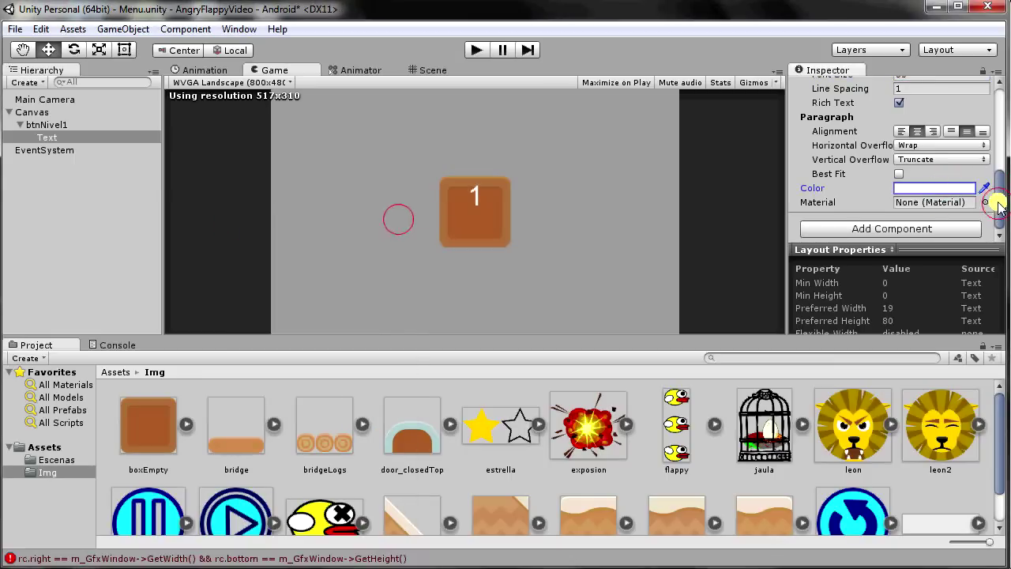
{"action": "left_click_drag", "start_coordinate": [1000, 202], "coordinate": [1000, 174]}
{"action": "left_click", "coordinate": [945, 151]}
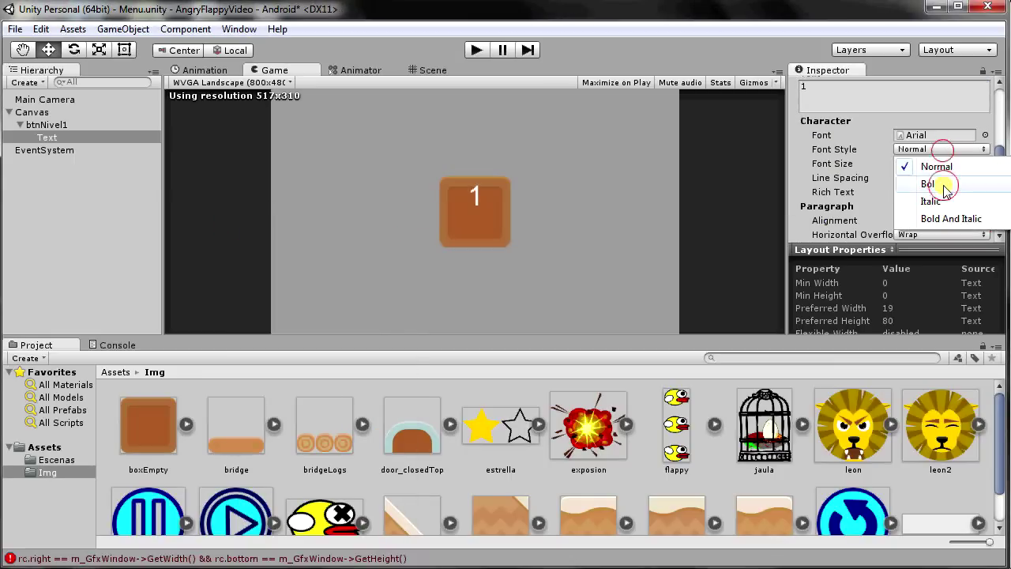
{"action": "left_click", "coordinate": [943, 185]}
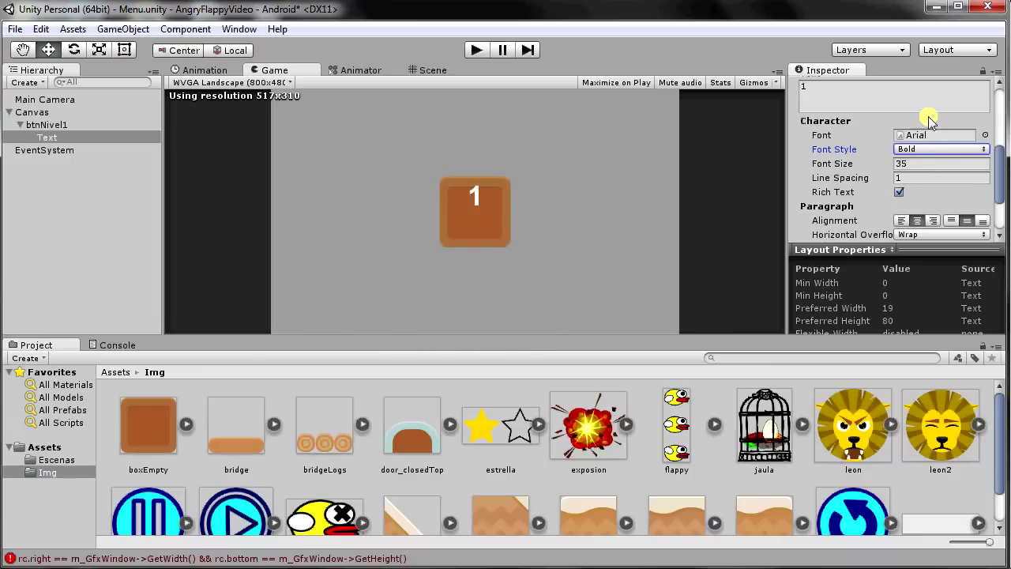
Step: Save the Menu scene, then reselect Canvas and the btnNivel1 button in the Hierarchy
{"action": "left_click", "coordinate": [28, 32]}
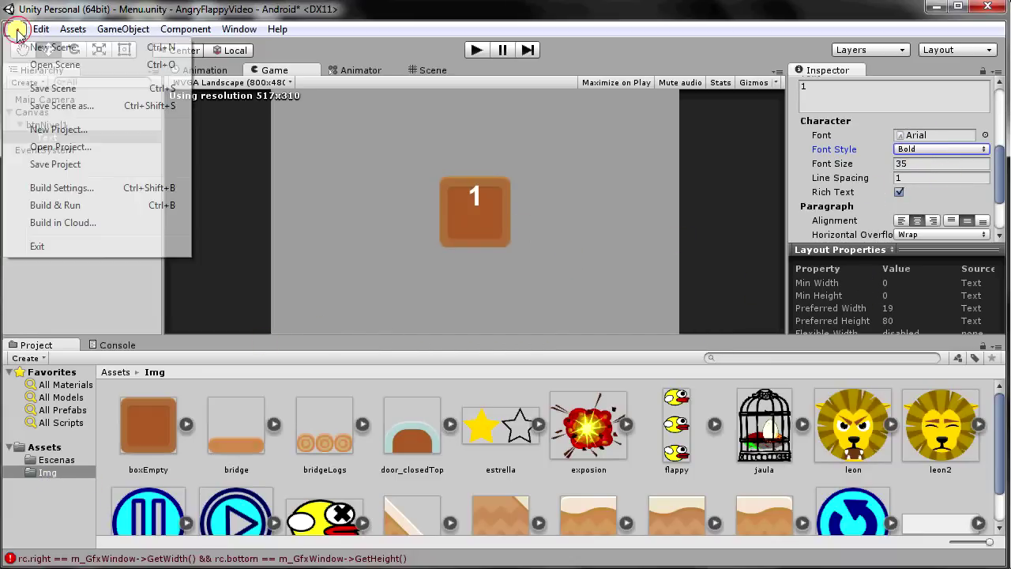
{"action": "left_click", "coordinate": [48, 86]}
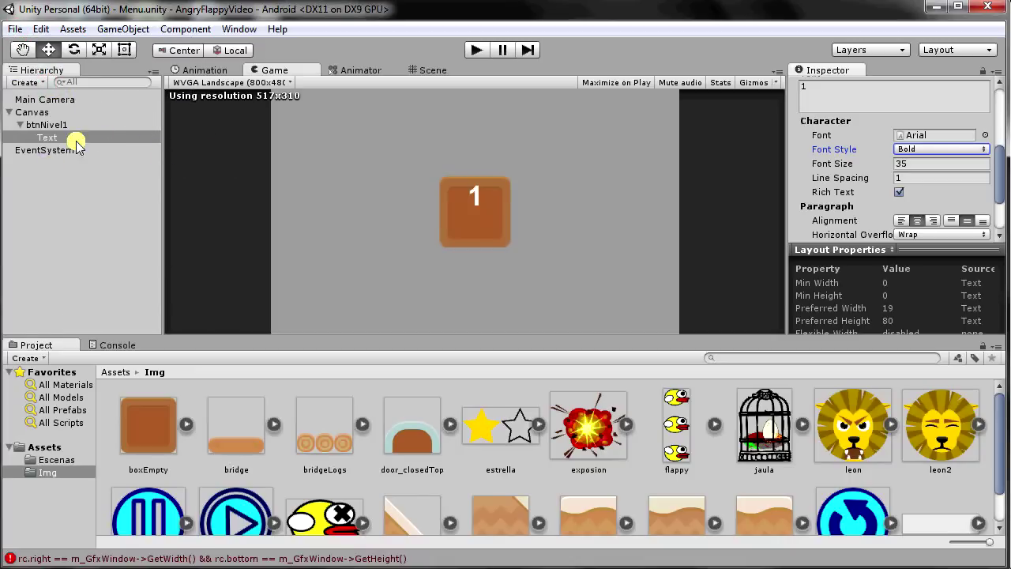
{"action": "left_click", "coordinate": [52, 125]}
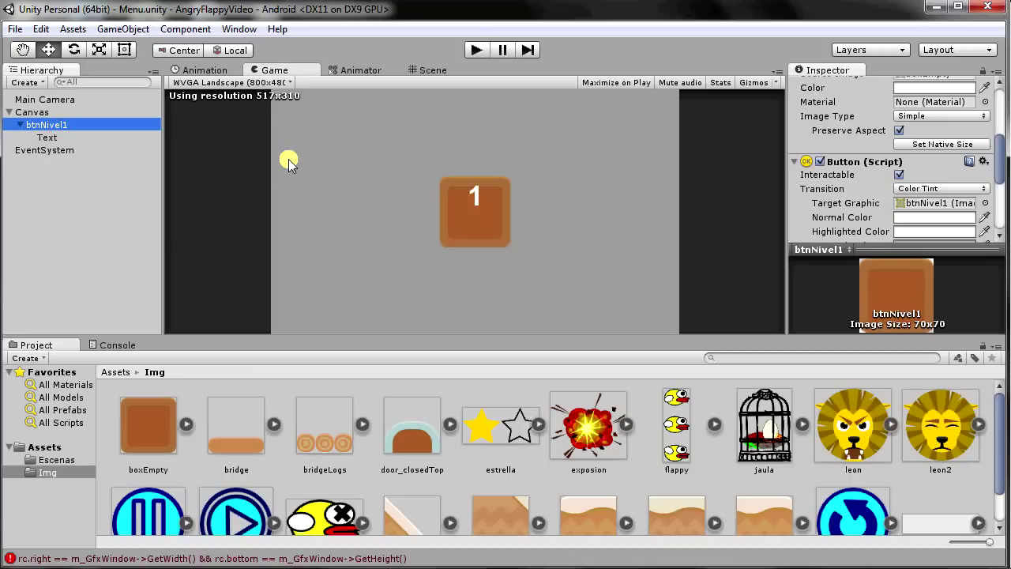
{"action": "left_click", "coordinate": [30, 112]}
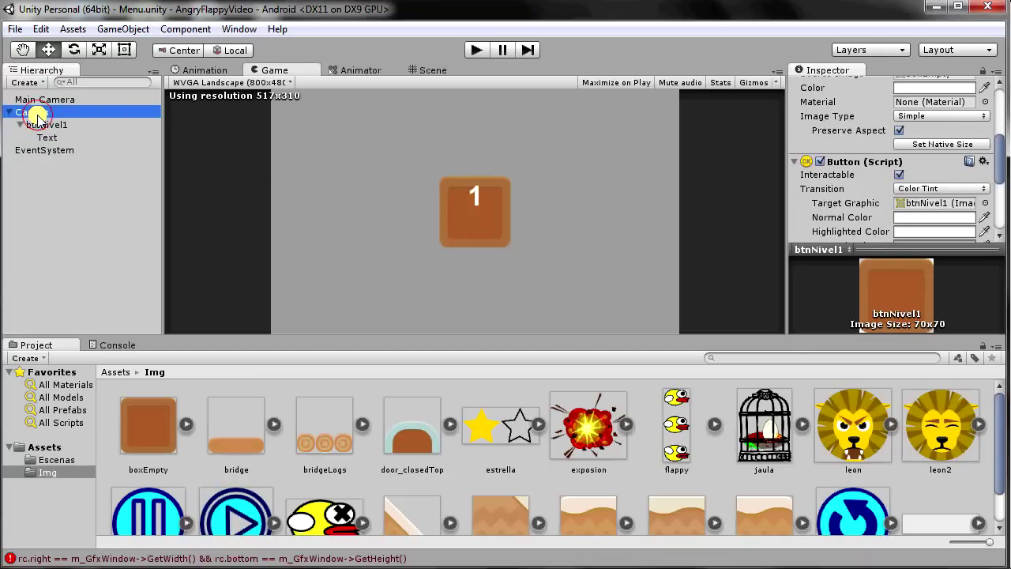
{"action": "left_click", "coordinate": [32, 124]}
Step: Add a UI Image under the Canvas and set its Source Image to the estrella_1 star sprite
{"action": "left_click", "coordinate": [118, 29]}
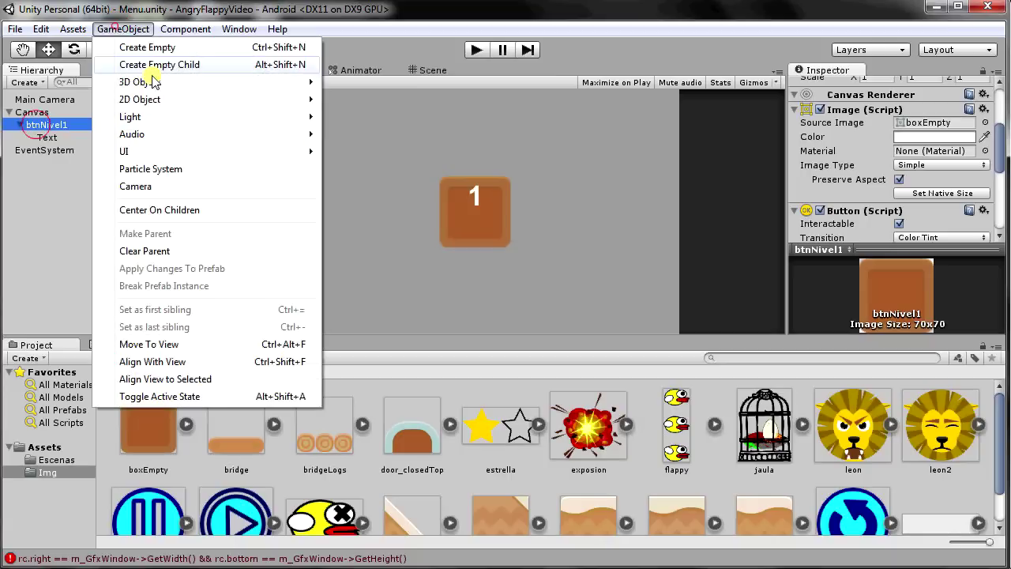
{"action": "mouse_move", "coordinate": [271, 154]}
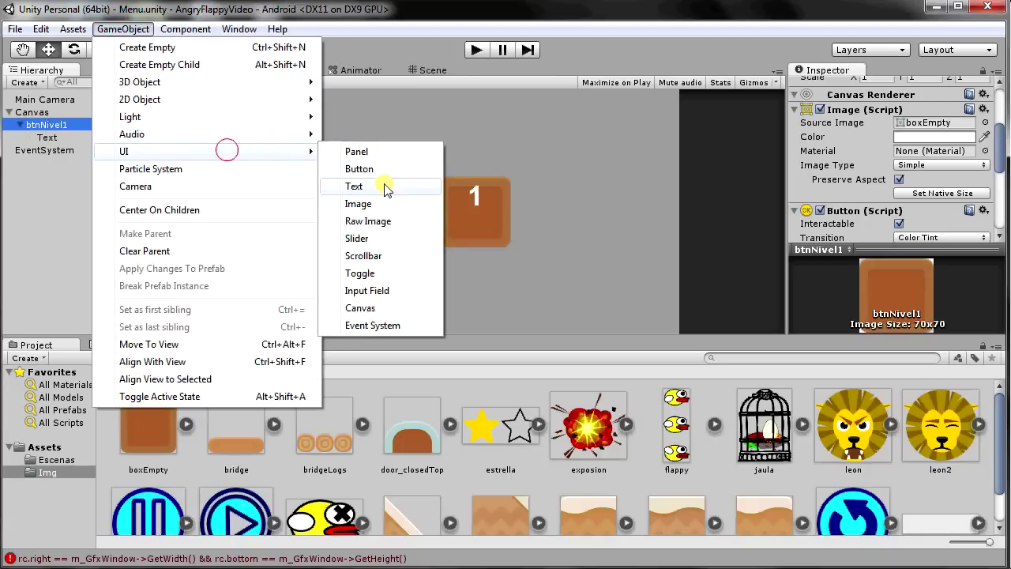
{"action": "left_click", "coordinate": [365, 203]}
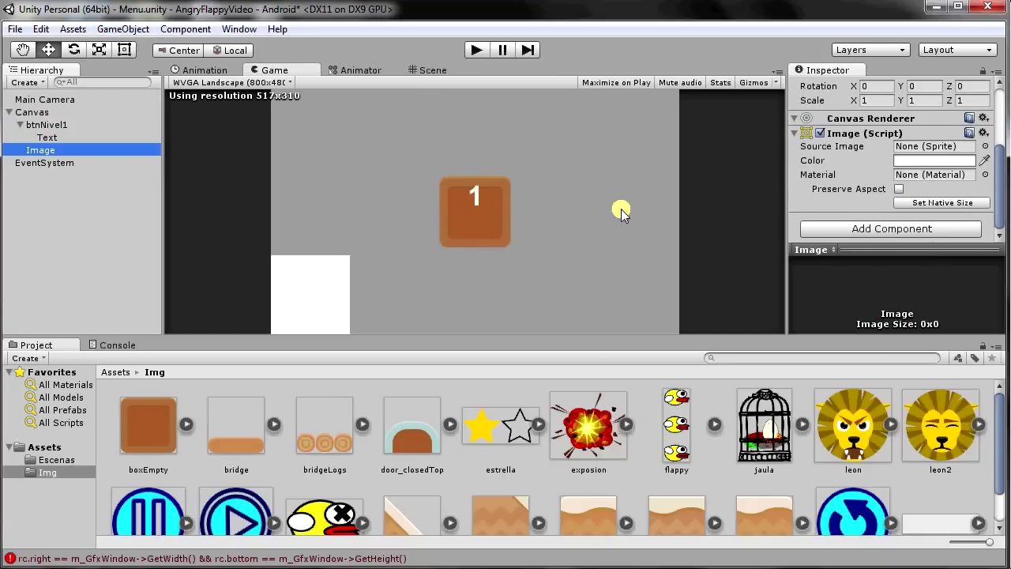
{"action": "left_click", "coordinate": [985, 146]}
{"action": "left_click", "coordinate": [417, 139]}
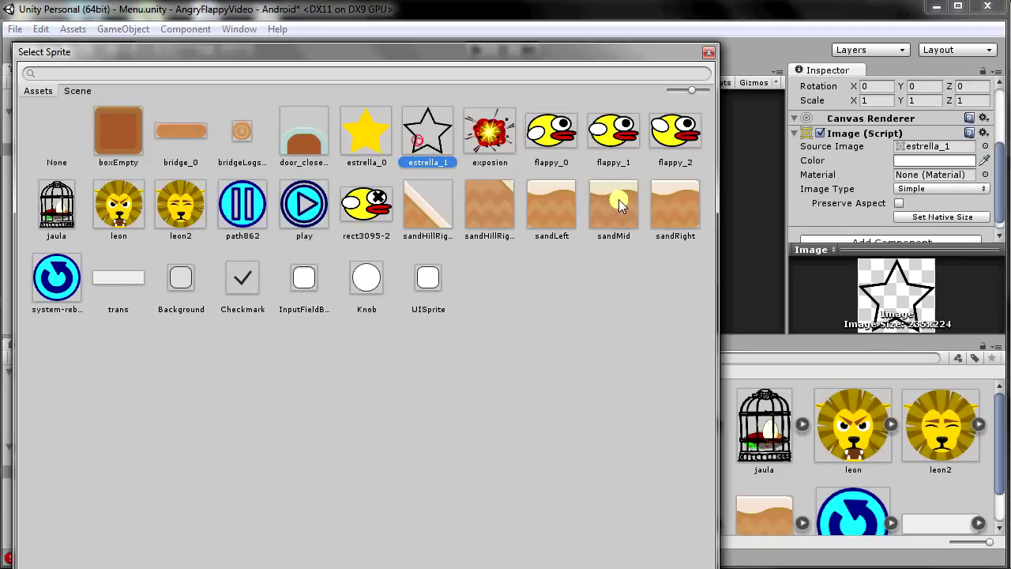
{"action": "double_click", "coordinate": [414, 126]}
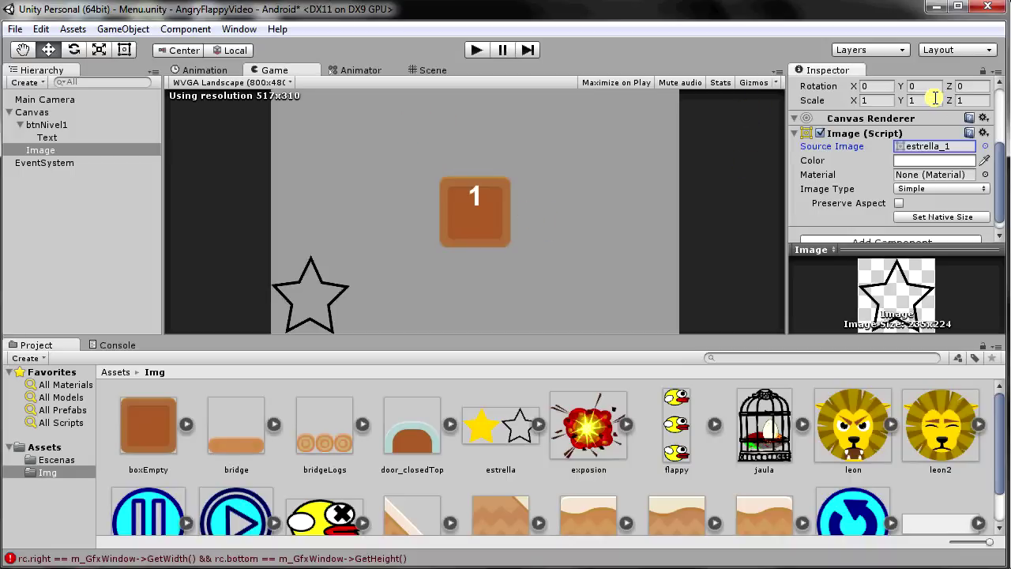
{"action": "left_click_drag", "start_coordinate": [999, 170], "coordinate": [1000, 103]}
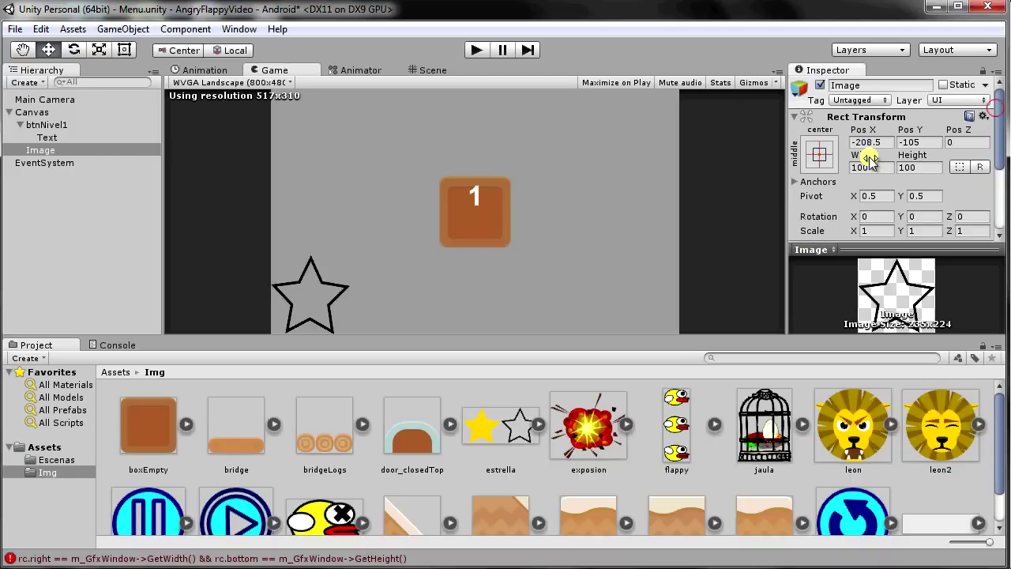
Step: Set the star image's Scale X and Y to 0.5
{"action": "left_click_drag", "start_coordinate": [1000, 150], "coordinate": [997, 178]}
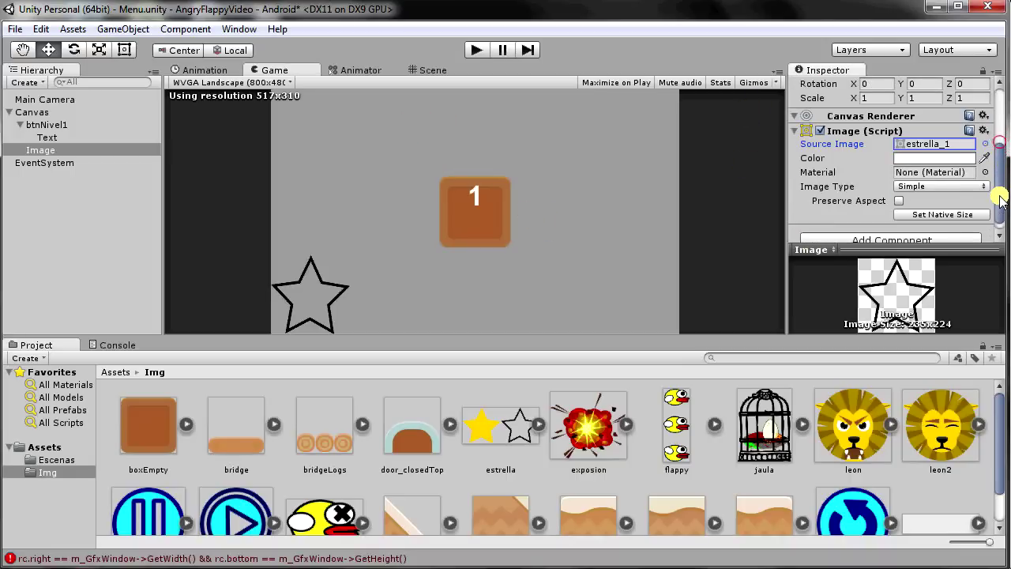
{"action": "left_click", "coordinate": [874, 142]}
{"action": "type", "text": "0.5"}
{"action": "left_click", "coordinate": [920, 140]}
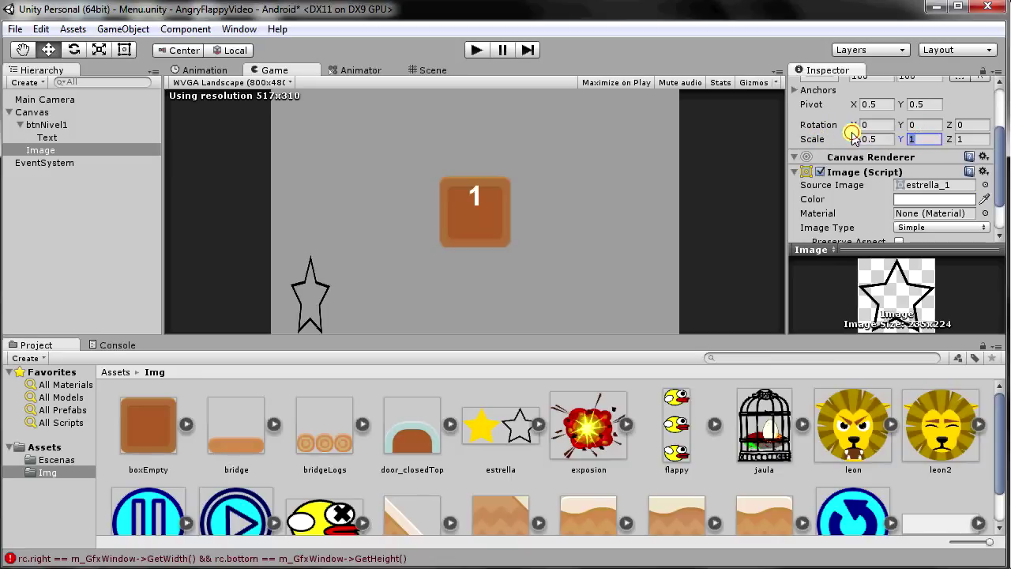
{"action": "type", "text": "0.5"}
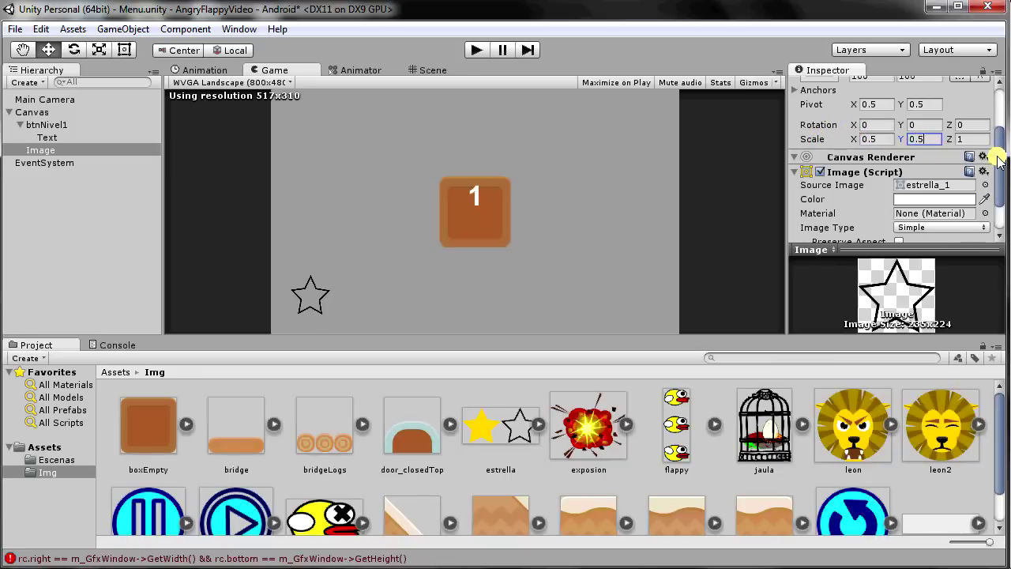
Step: Position the star at Pos X -40 and Pos Y 0 beside the 1 button
{"action": "left_click_drag", "start_coordinate": [999, 160], "coordinate": [1006, 182]}
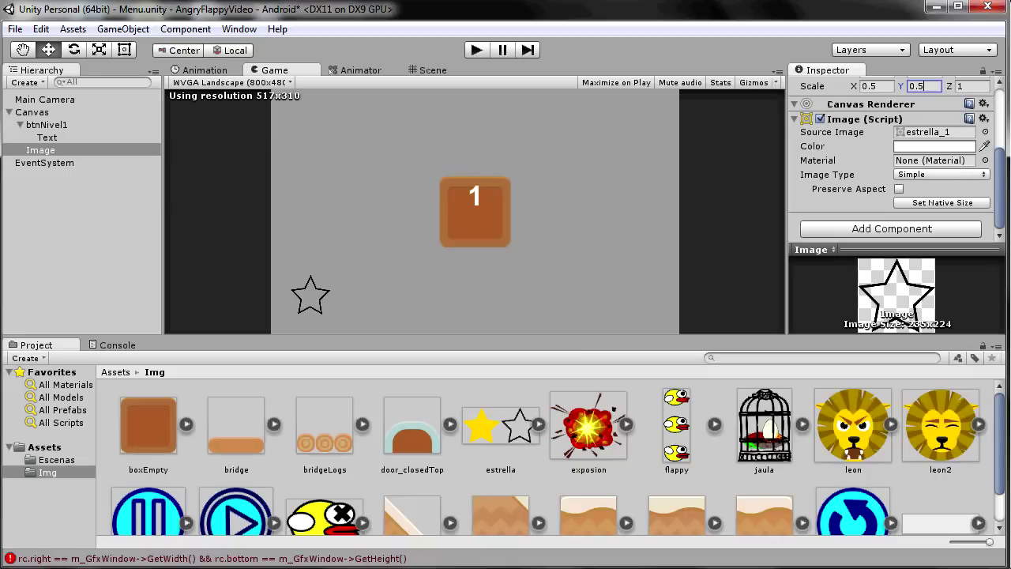
{"action": "left_click_drag", "start_coordinate": [1001, 188], "coordinate": [996, 105]}
{"action": "mouse_move", "coordinate": [865, 130]}
{"action": "left_mouse_down"}
{"action": "mouse_move", "coordinate": [1, 236]}
{"action": "mouse_move", "coordinate": [184, 286]}
{"action": "mouse_move", "coordinate": [32, 289]}
{"action": "left_mouse_up"}
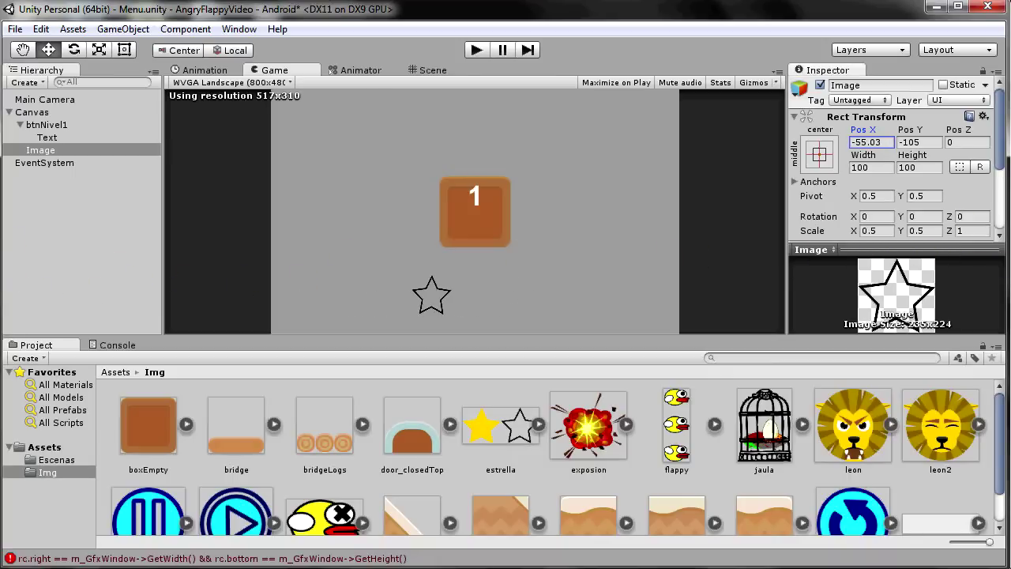
{"action": "left_click_drag", "start_coordinate": [858, 136], "coordinate": [890, 138]}
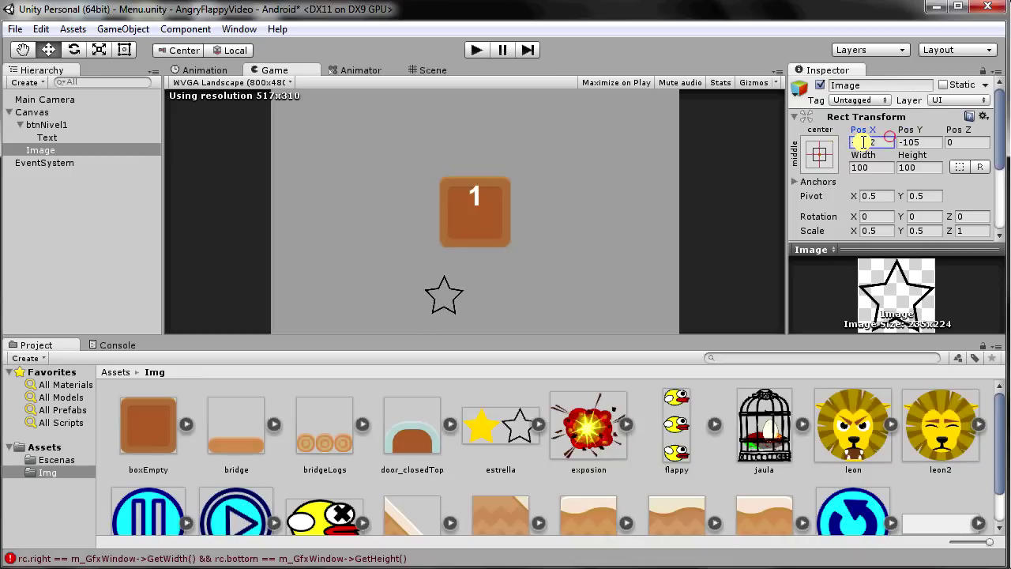
{"action": "type", "text": "-"}
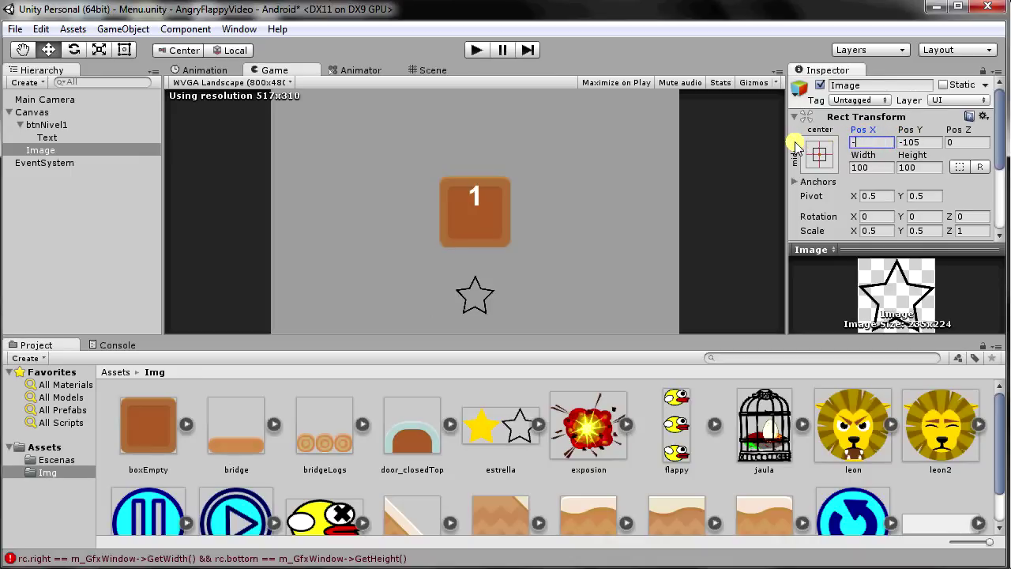
{"action": "left_click_drag", "start_coordinate": [903, 130], "coordinate": [11, 194]}
{"action": "left_click_drag", "start_coordinate": [951, 156], "coordinate": [884, 147]}
{"action": "double_click", "coordinate": [929, 142]}
{"action": "type", "text": "0"}
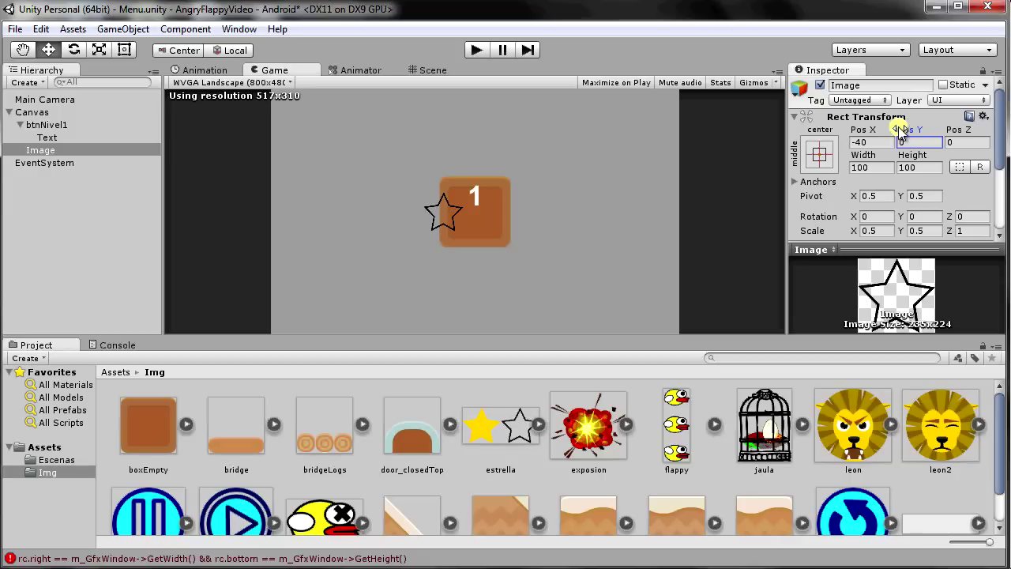
Step: Rename the star image object to estrella1
{"action": "left_click", "coordinate": [868, 84]}
{"action": "type", "text": "estrell"}
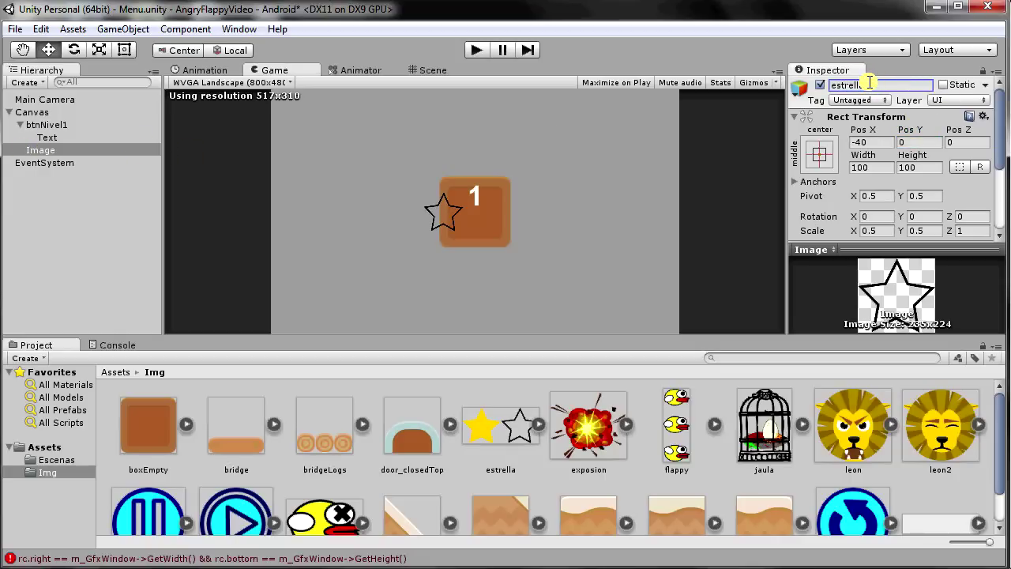
{"action": "type", "text": "a1"}
{"action": "key", "text": "Return"}
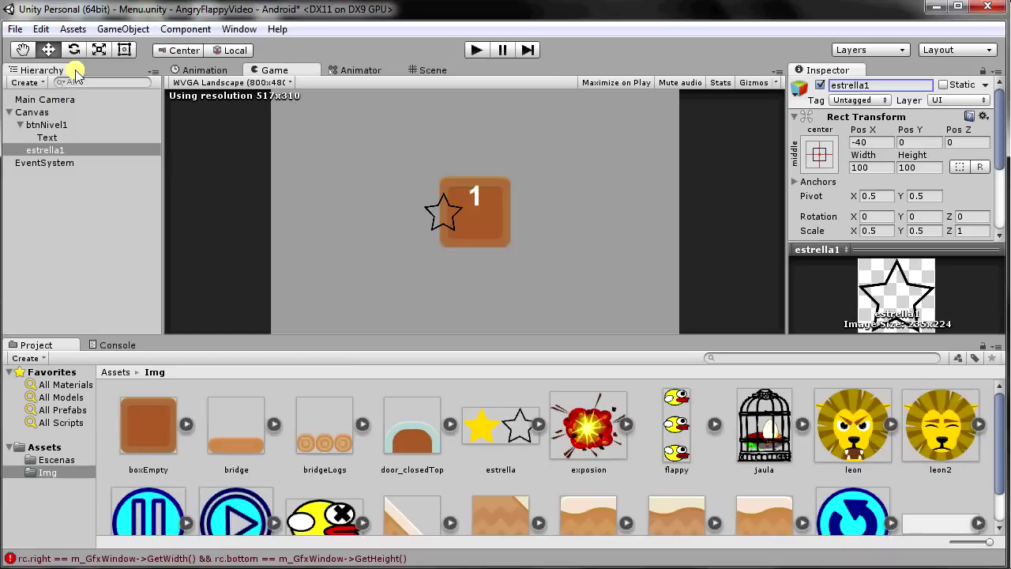
{"action": "left_click", "coordinate": [113, 29]}
Step: Create an empty object named Estrellas inside Canvas and move estrella1 into it
{"action": "left_click", "coordinate": [131, 45]}
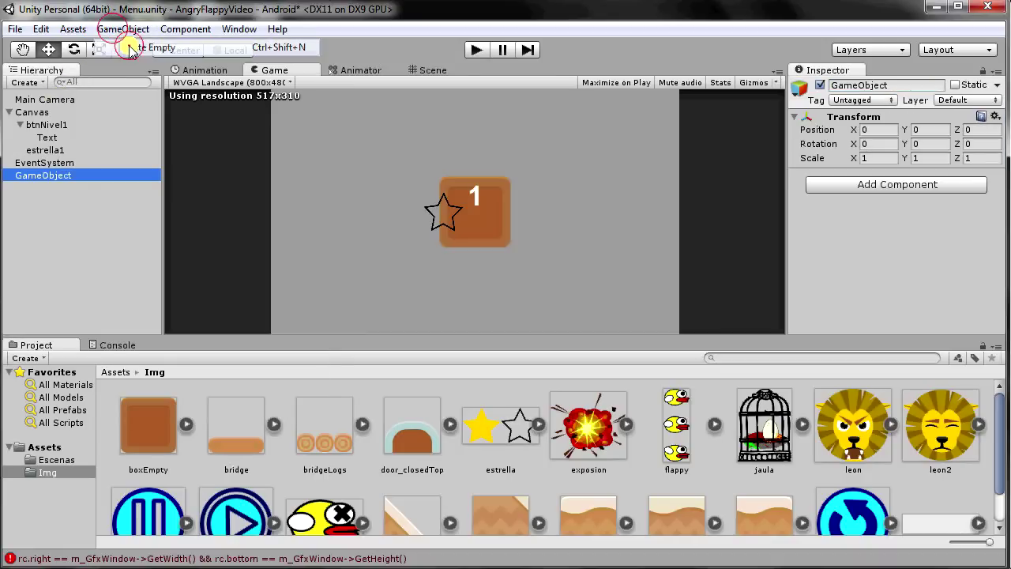
{"action": "mouse_move", "coordinate": [69, 177]}
{"action": "left_mouse_down"}
{"action": "mouse_move", "coordinate": [64, 115]}
{"action": "mouse_move", "coordinate": [42, 111]}
{"action": "left_mouse_up"}
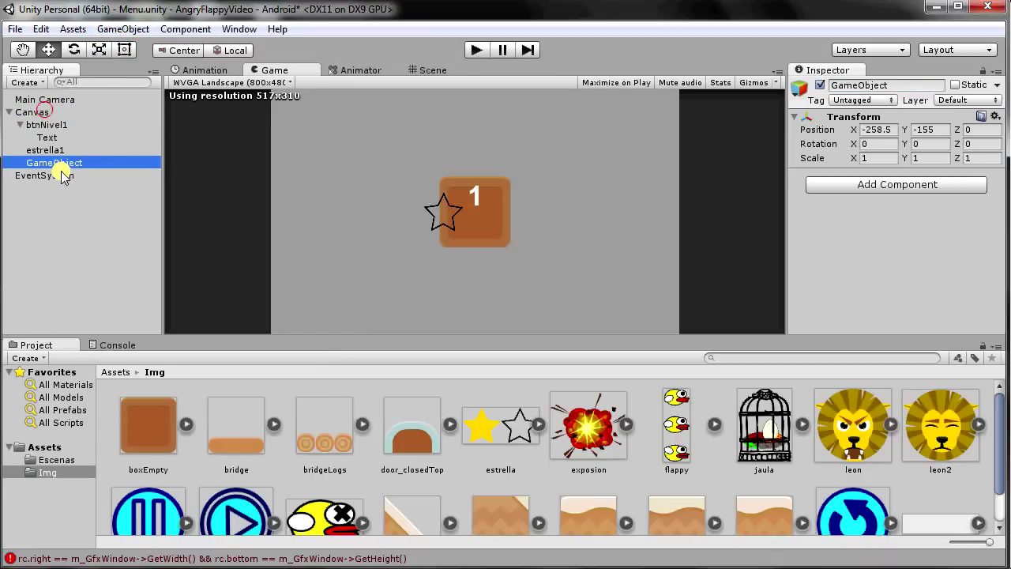
{"action": "left_click", "coordinate": [887, 85]}
{"action": "type", "text": "Estrellas"}
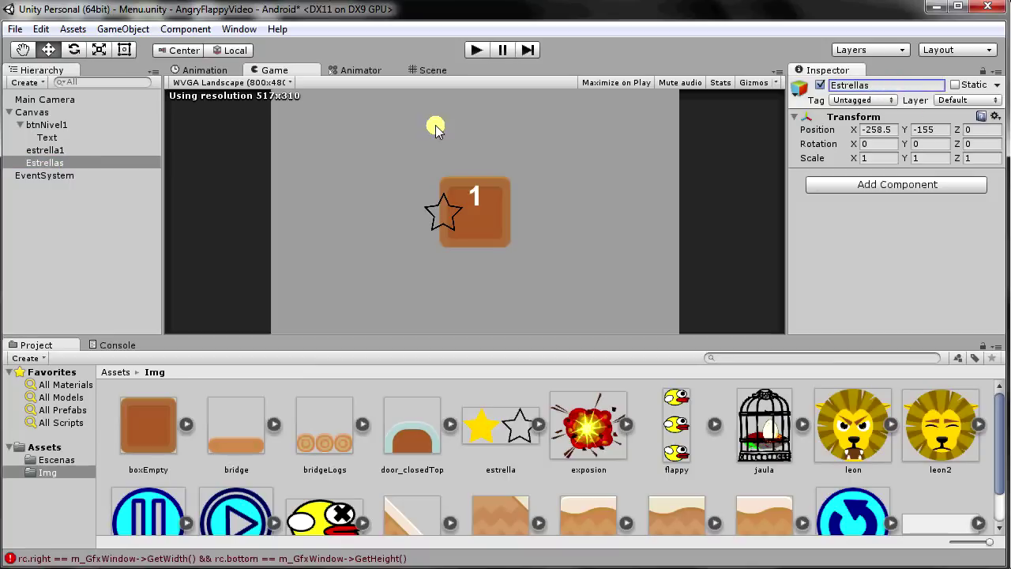
{"action": "left_click_drag", "start_coordinate": [45, 149], "coordinate": [66, 165]}
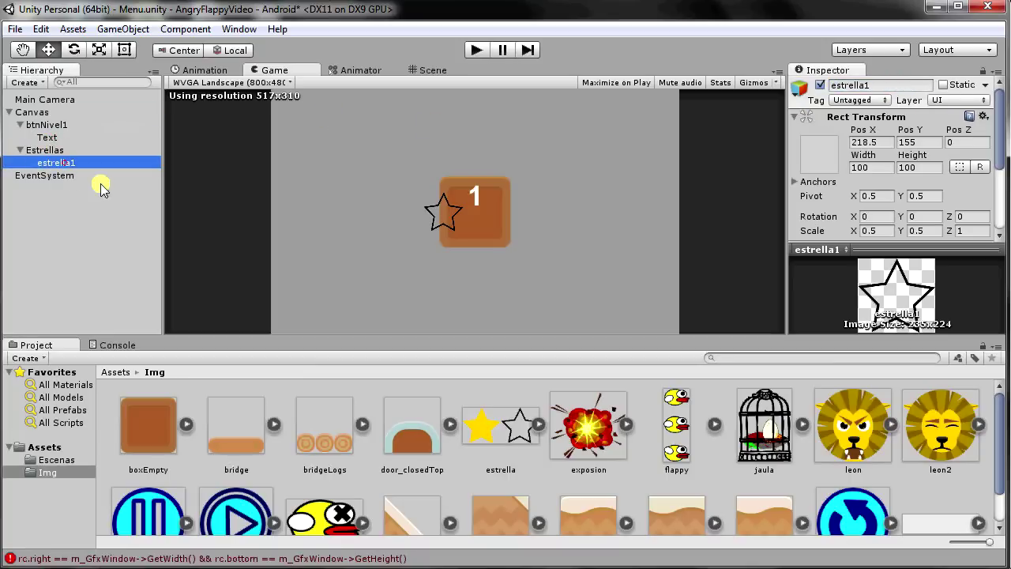
Step: Duplicate estrella1 twice, spread the three stars rightward, and lower the middle star estrella2
{"action": "right_click", "coordinate": [63, 163]}
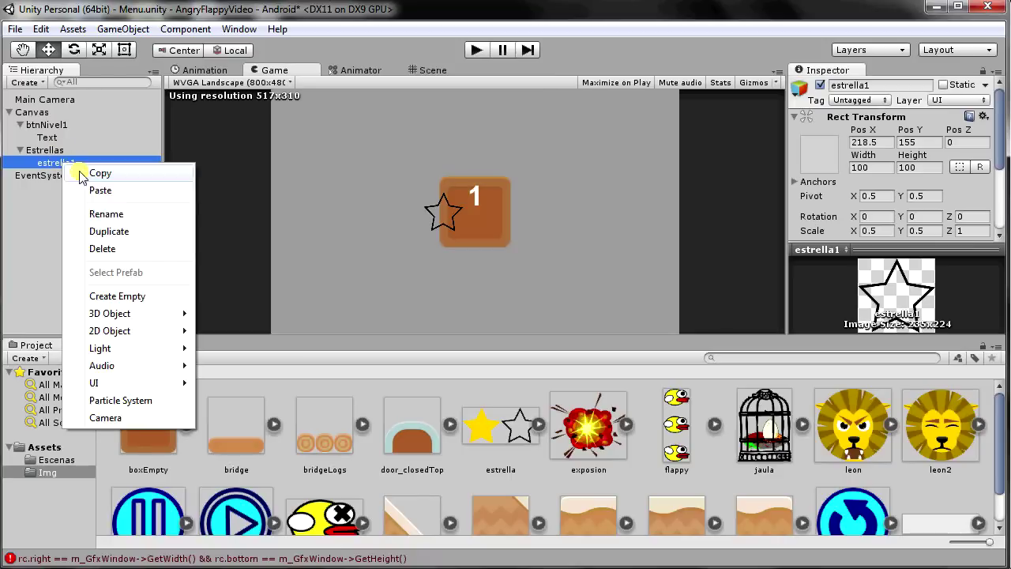
{"action": "left_click", "coordinate": [120, 229]}
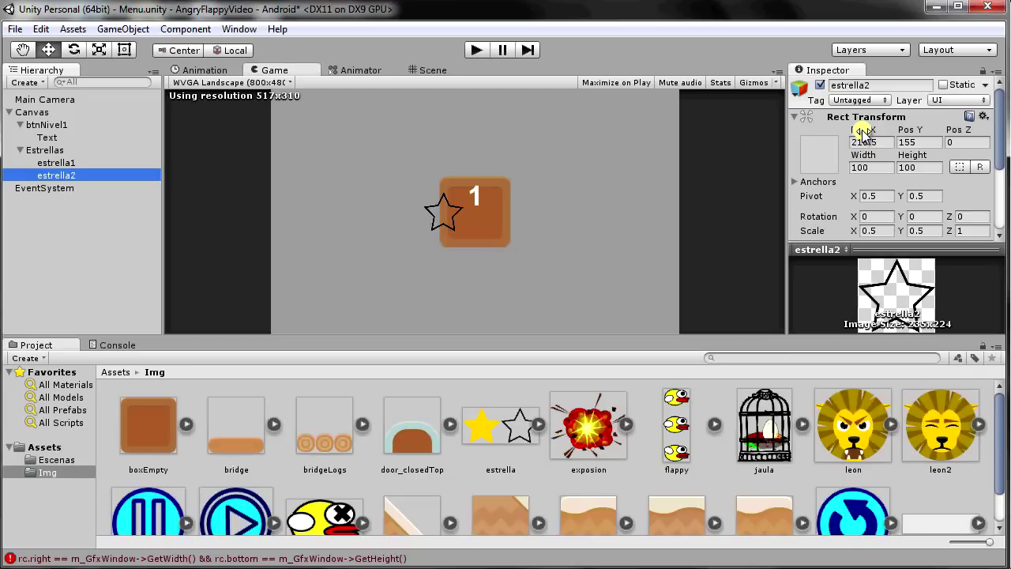
{"action": "left_click_drag", "start_coordinate": [864, 135], "coordinate": [991, 141]}
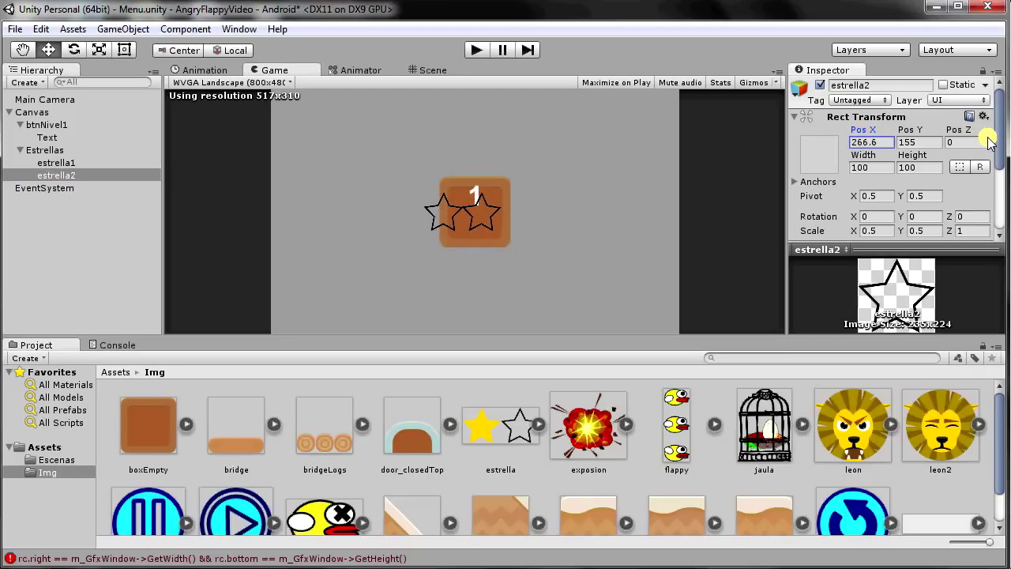
{"action": "right_click", "coordinate": [53, 175]}
{"action": "left_click", "coordinate": [94, 248]}
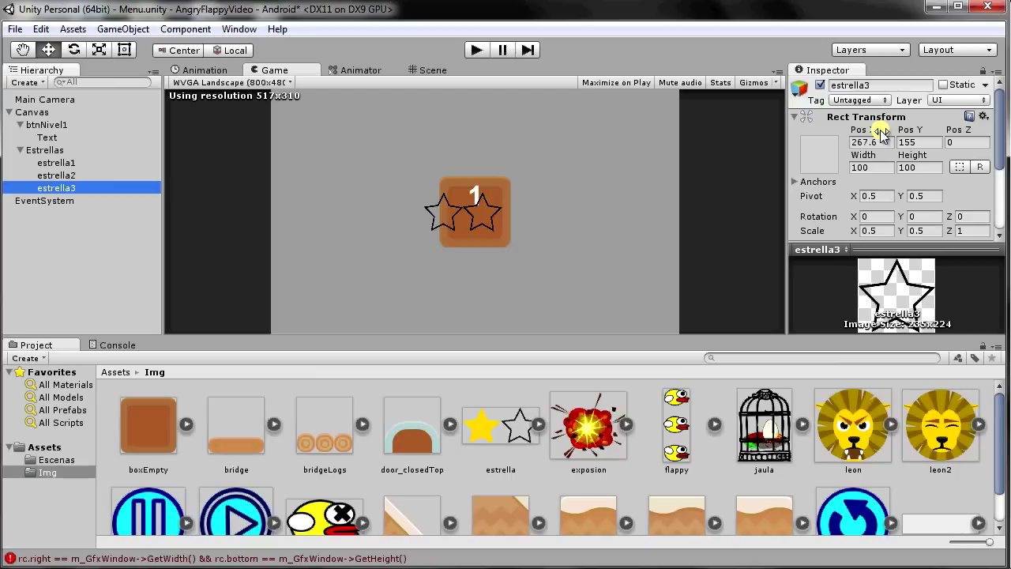
{"action": "left_click_drag", "start_coordinate": [865, 129], "coordinate": [957, 137]}
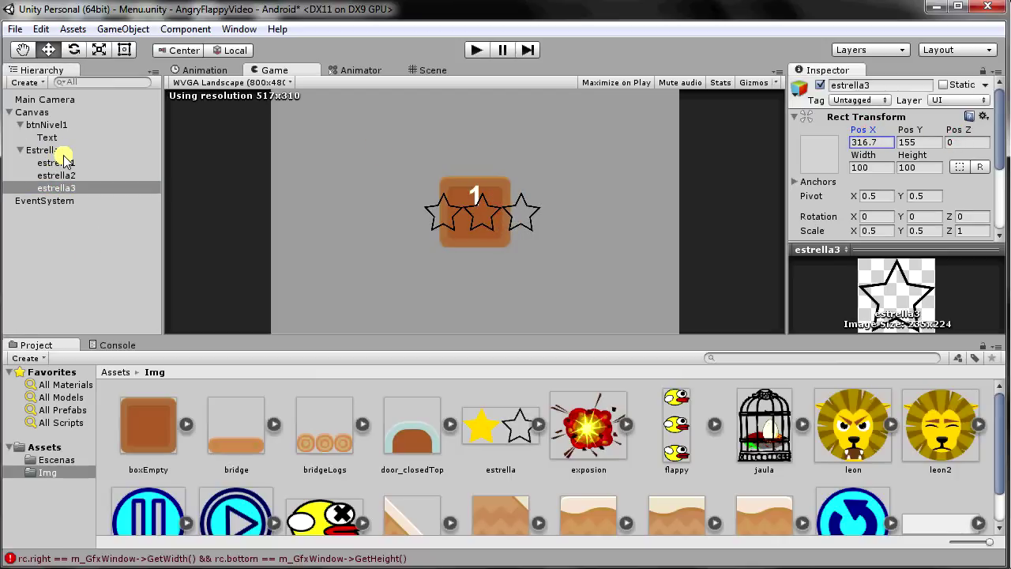
{"action": "left_click", "coordinate": [83, 171]}
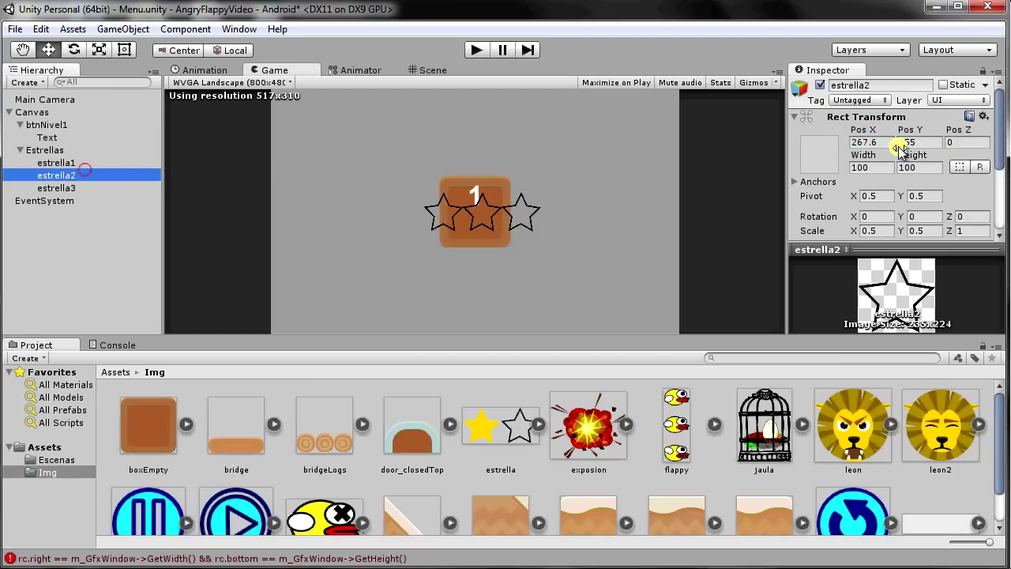
{"action": "left_click_drag", "start_coordinate": [910, 131], "coordinate": [888, 132]}
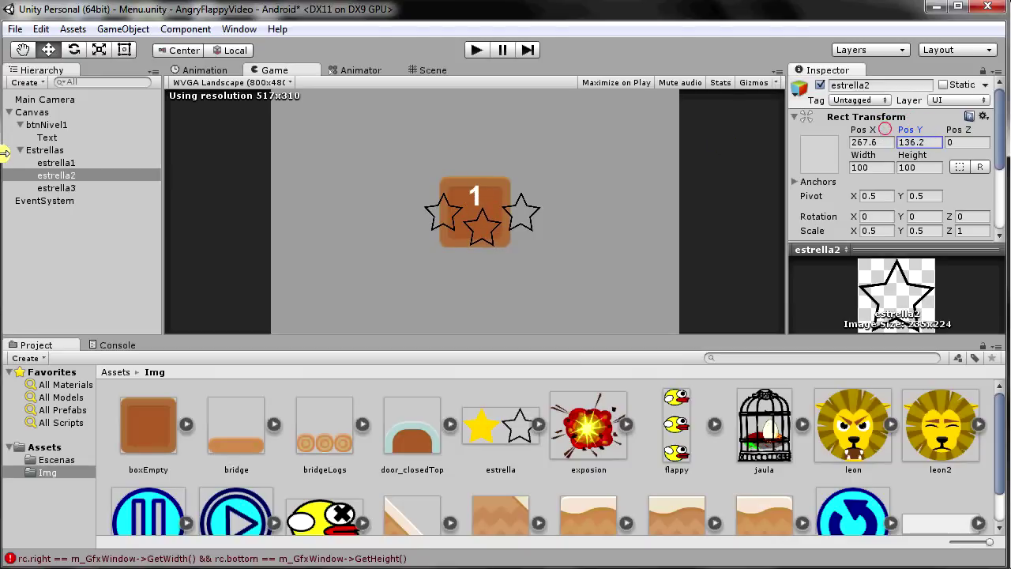
{"action": "left_click", "coordinate": [45, 151]}
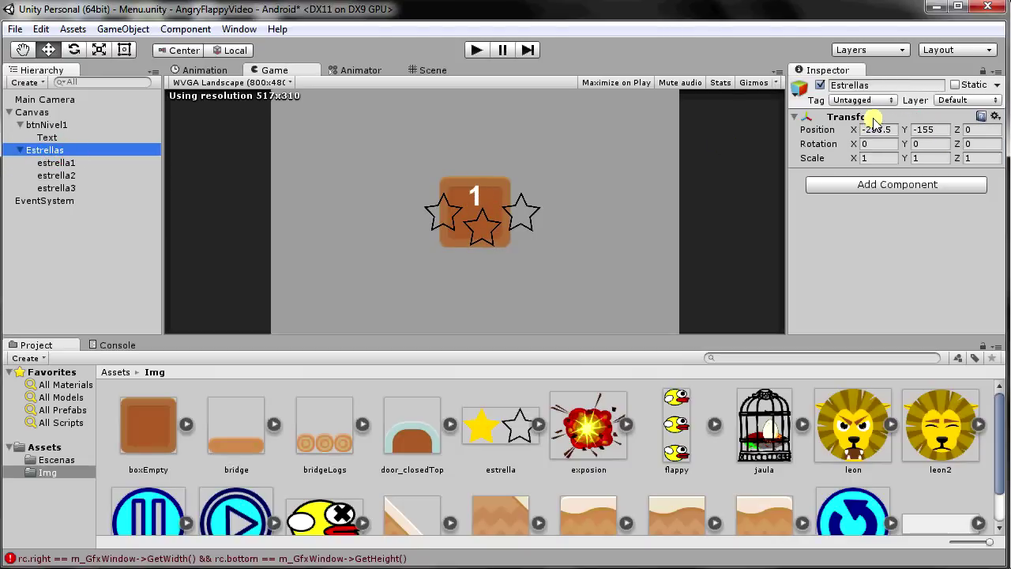
Step: Nudge the stars left and reposition the btnNivel1 button using its Inspector position fields
{"action": "left_click_drag", "start_coordinate": [857, 131], "coordinate": [829, 134]}
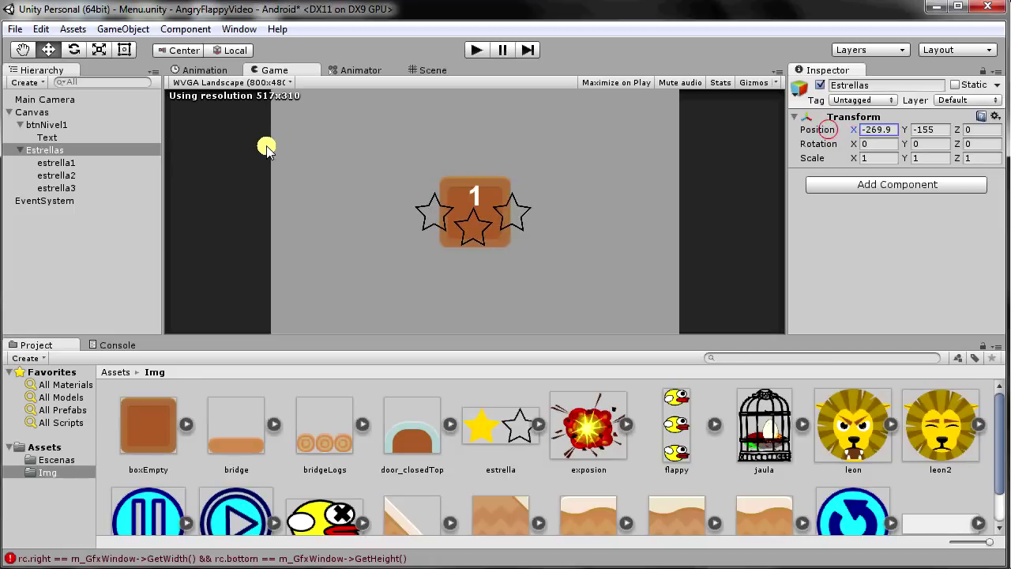
{"action": "left_click", "coordinate": [58, 126]}
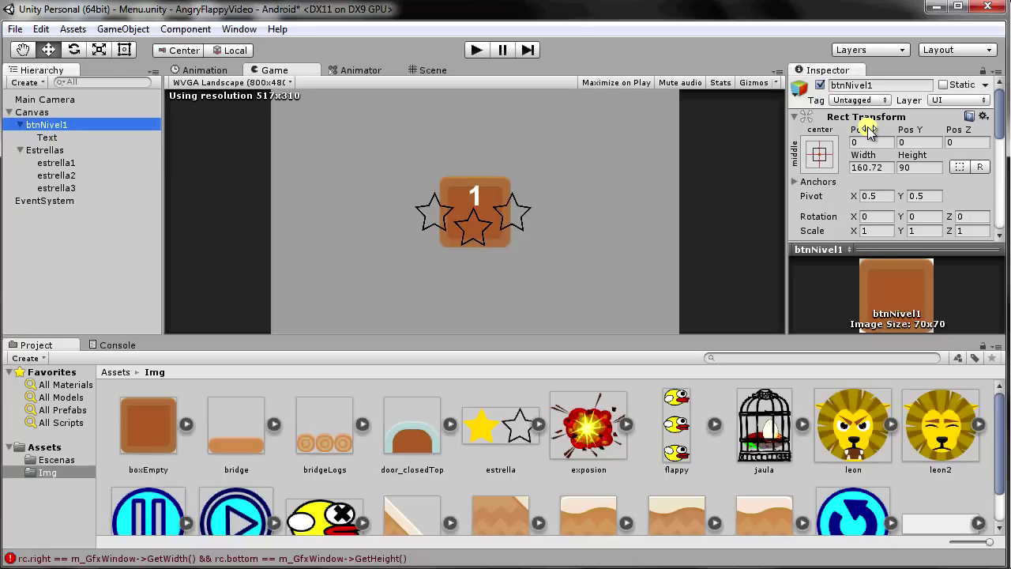
{"action": "left_click_drag", "start_coordinate": [867, 131], "coordinate": [565, 132]}
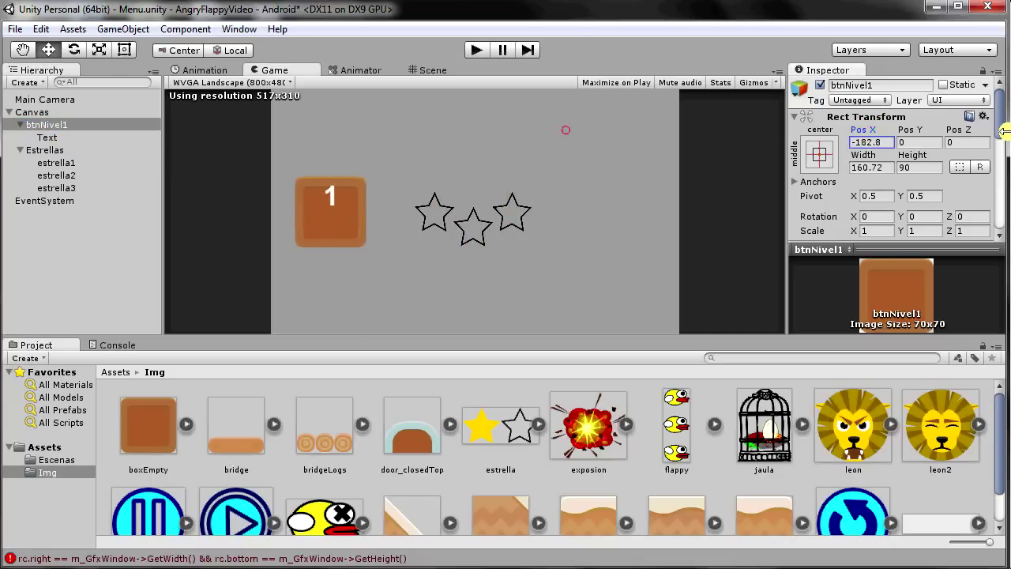
{"action": "mouse_move", "coordinate": [910, 129]}
{"action": "left_mouse_down"}
{"action": "mouse_move", "coordinate": [790, 127]}
{"action": "mouse_move", "coordinate": [130, 280]}
{"action": "left_mouse_up"}
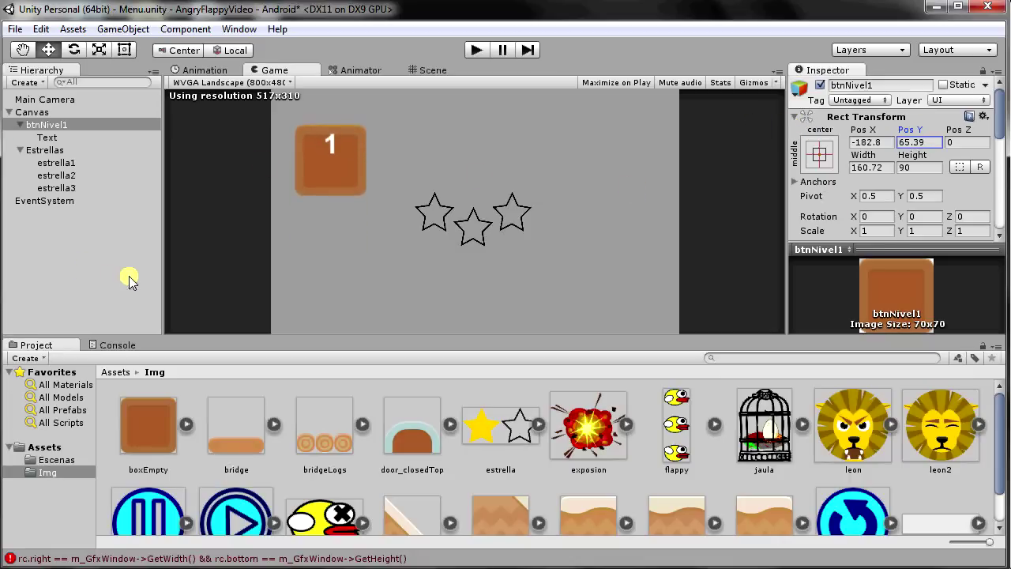
{"action": "left_click", "coordinate": [26, 129]}
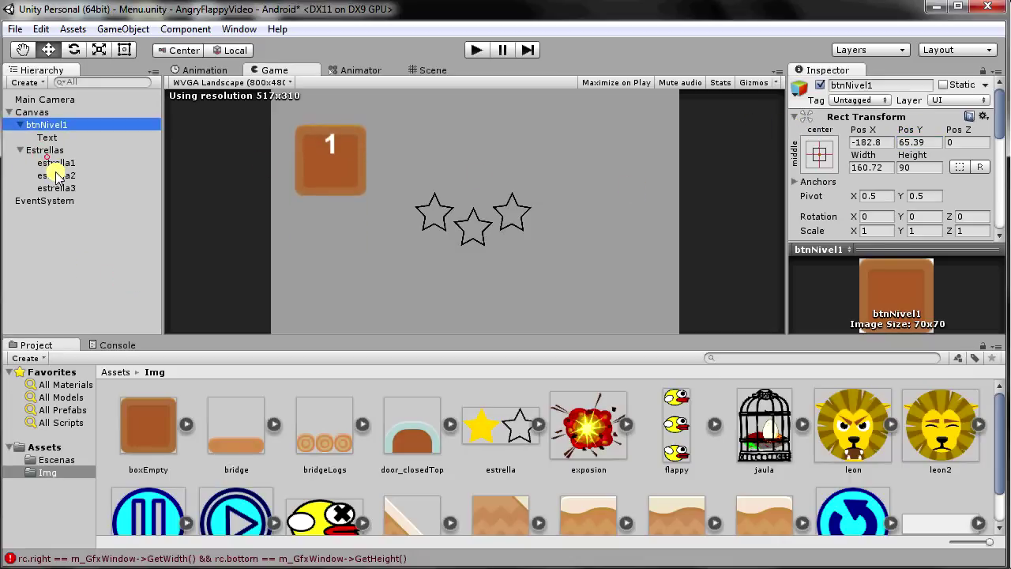
{"action": "left_click", "coordinate": [859, 131]}
{"action": "left_click_drag", "start_coordinate": [859, 131], "coordinate": [298, 134]}
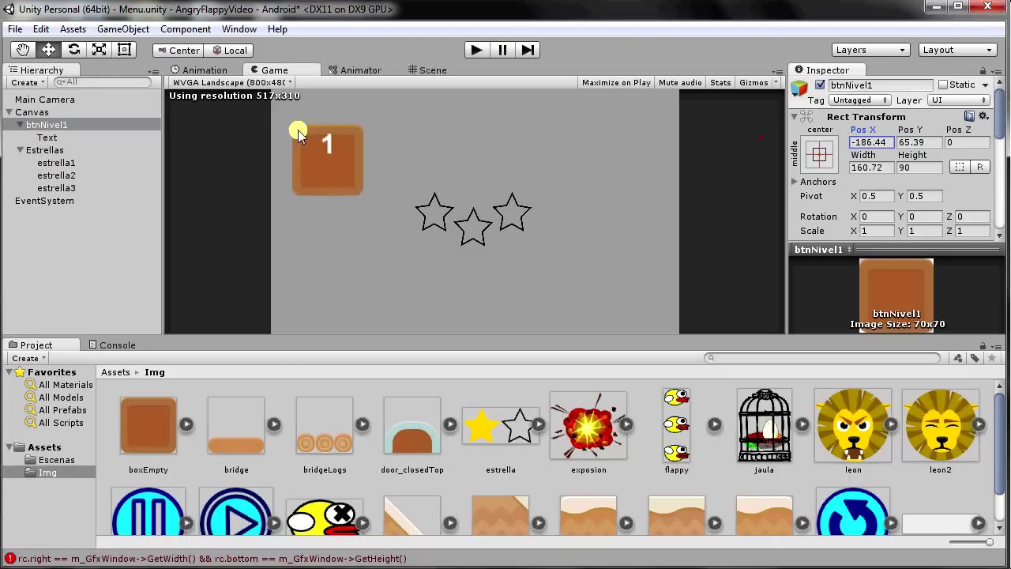
Step: Move the Estrellas group left and up so the stars sit beneath the button
{"action": "left_click", "coordinate": [47, 150]}
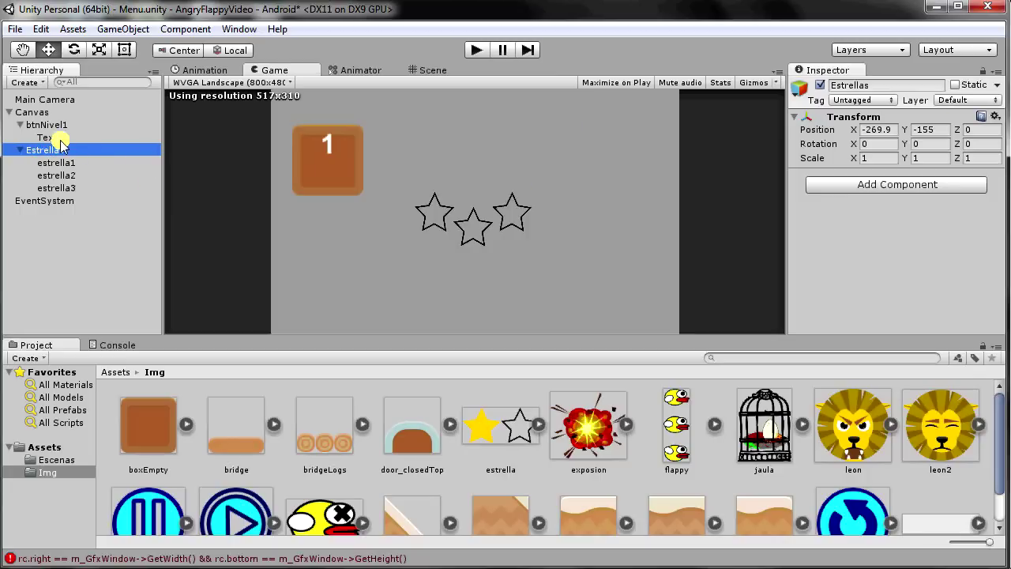
{"action": "left_click_drag", "start_coordinate": [853, 131], "coordinate": [495, 136]}
{"action": "left_click", "coordinate": [490, 136]}
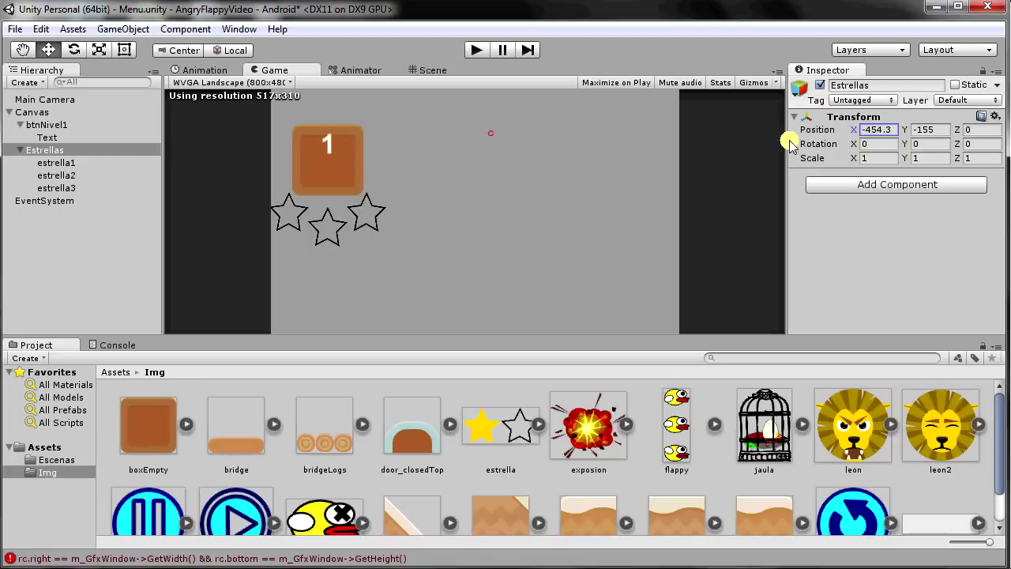
{"action": "left_click_drag", "start_coordinate": [904, 130], "coordinate": [1002, 145]}
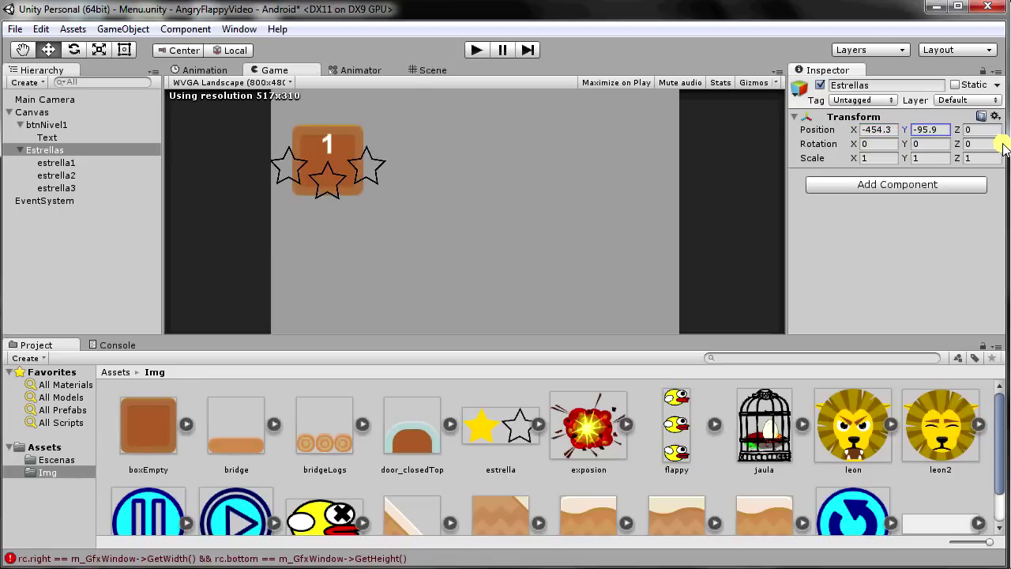
Step: Shift btnNivel1 to X -179 and Estrellas to (-444.8, -93.9), both slightly right
{"action": "left_click", "coordinate": [47, 124]}
{"action": "left_click", "coordinate": [868, 128]}
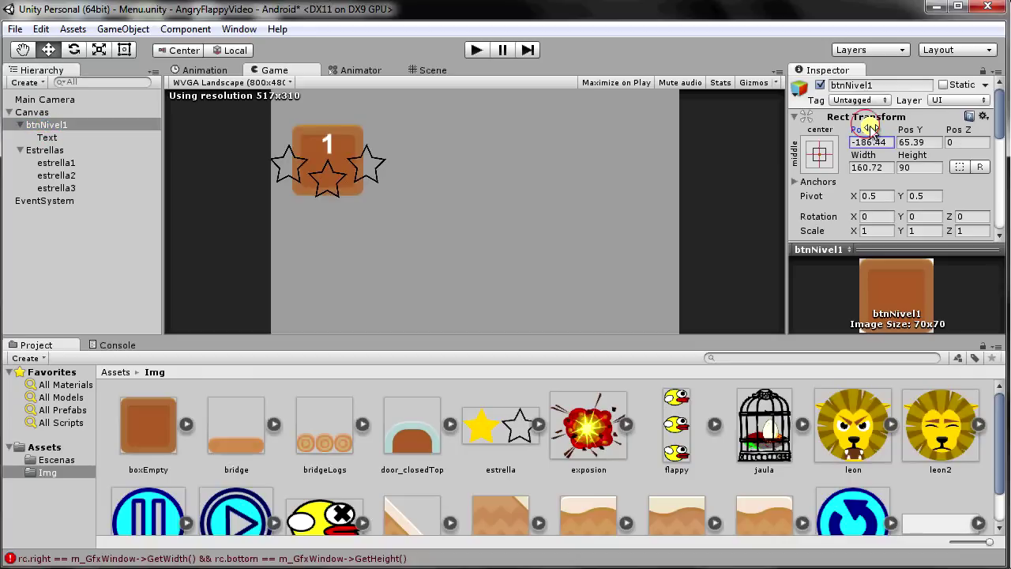
{"action": "left_click_drag", "start_coordinate": [868, 128], "coordinate": [888, 131]}
{"action": "left_click", "coordinate": [44, 150]}
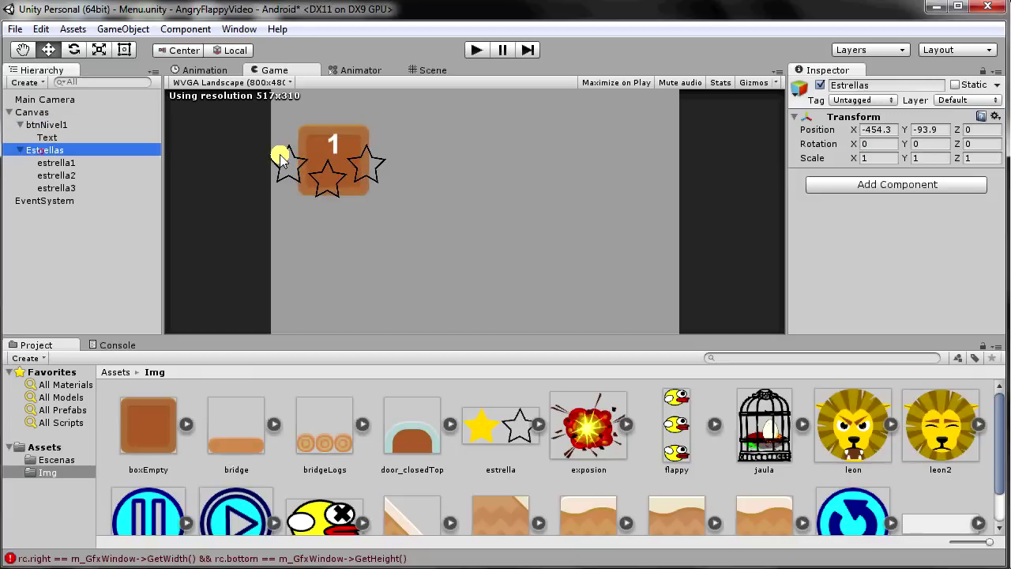
{"action": "left_click_drag", "start_coordinate": [858, 130], "coordinate": [875, 136]}
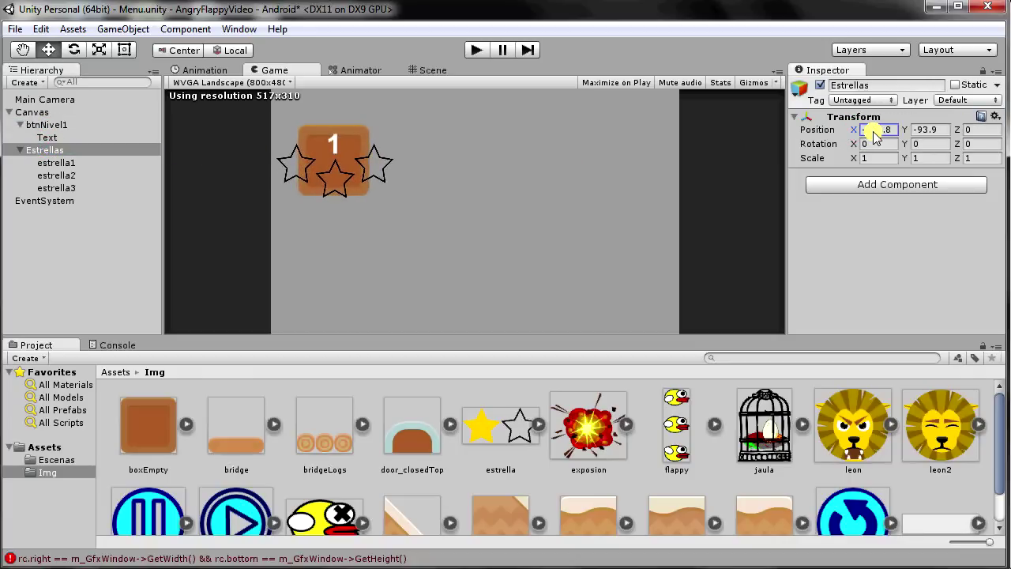
{"action": "left_click", "coordinate": [19, 149]}
{"action": "left_click", "coordinate": [24, 127]}
Step: Duplicate btnNivel1 into a btnNivel2 copy
{"action": "right_click", "coordinate": [67, 125]}
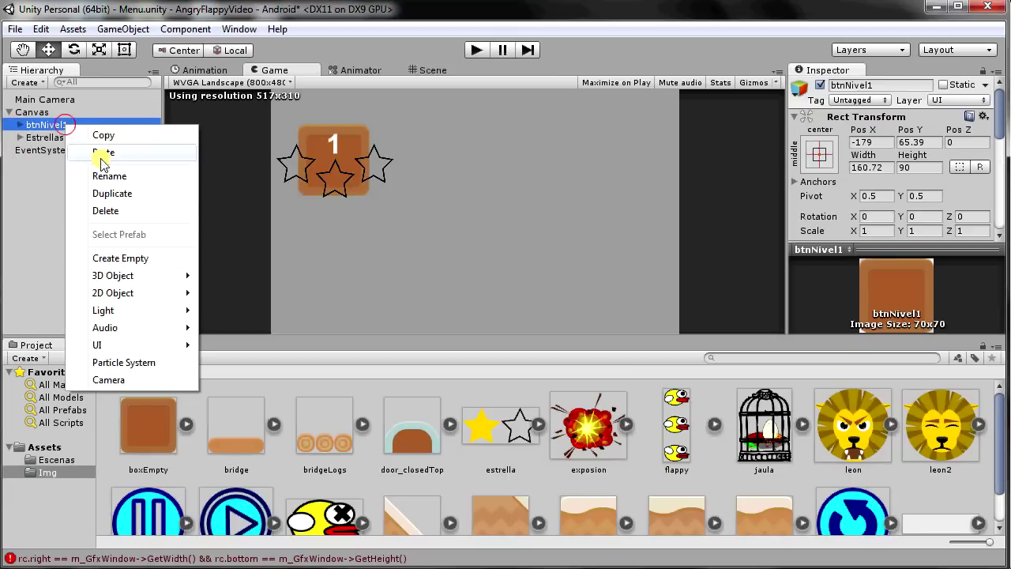
{"action": "left_click", "coordinate": [120, 196]}
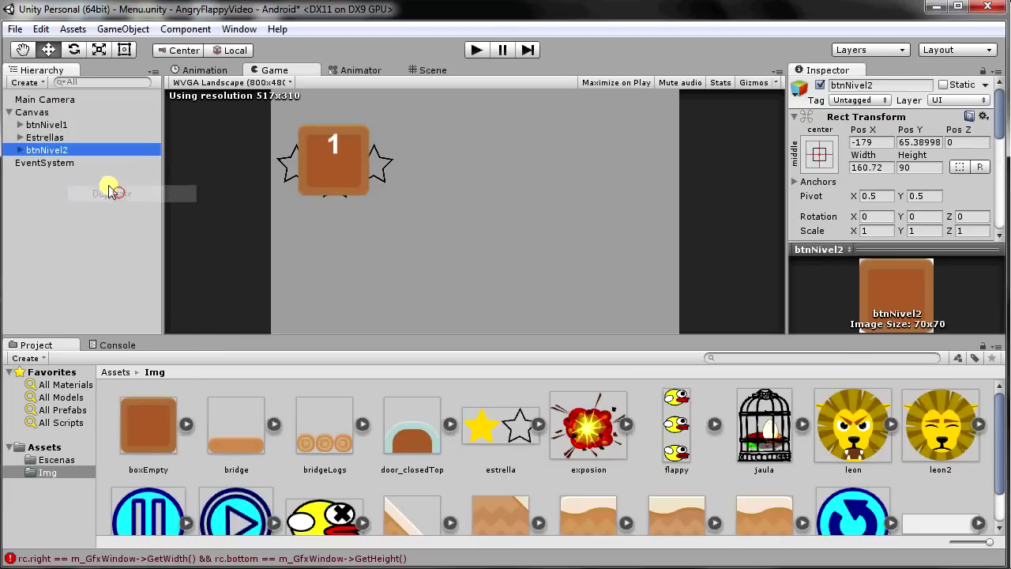
{"action": "left_click", "coordinate": [48, 125]}
{"action": "left_click", "coordinate": [47, 138]}
{"action": "left_click", "coordinate": [55, 150]}
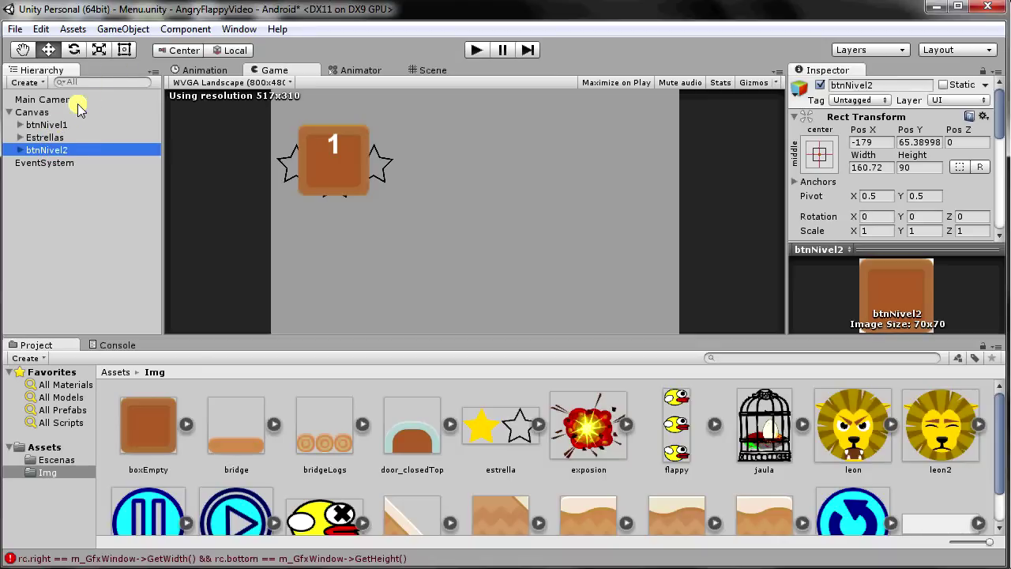
Step: Create an empty object named boton1 inside the Canvas
{"action": "left_click", "coordinate": [122, 29]}
{"action": "left_click", "coordinate": [134, 45]}
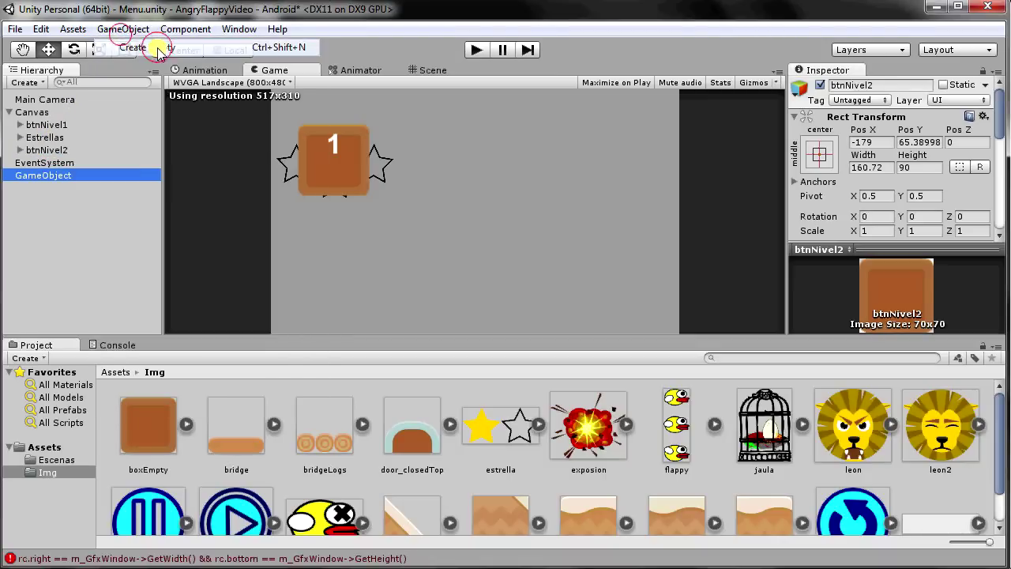
{"action": "left_click", "coordinate": [903, 88]}
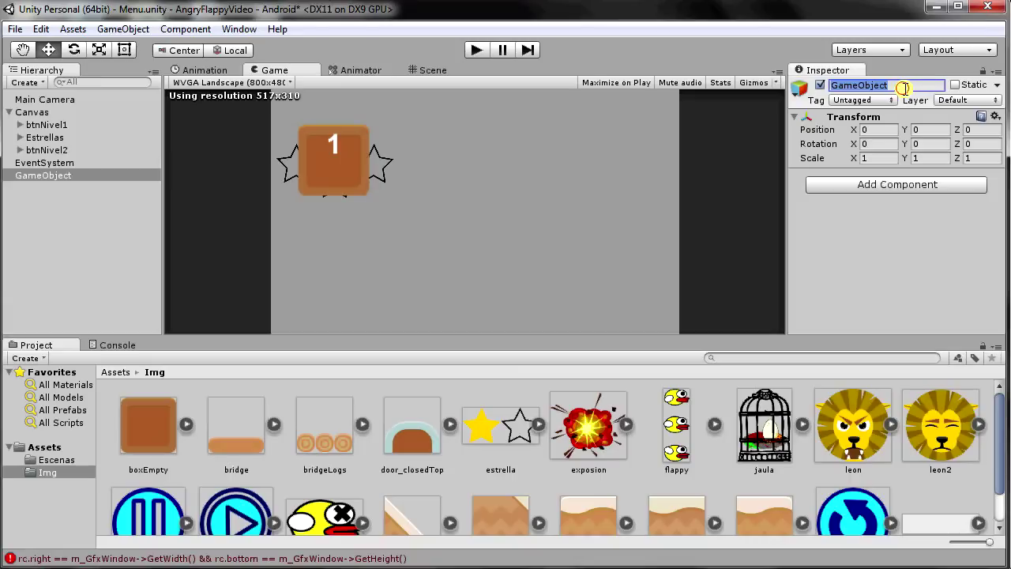
{"action": "type", "text": "boton1"}
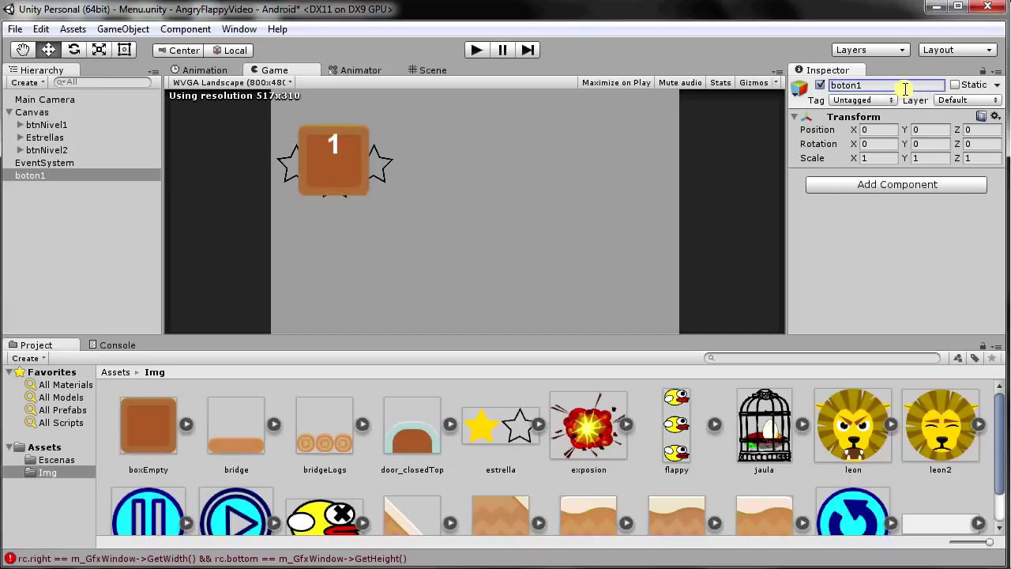
{"action": "left_click_drag", "start_coordinate": [48, 180], "coordinate": [58, 119]}
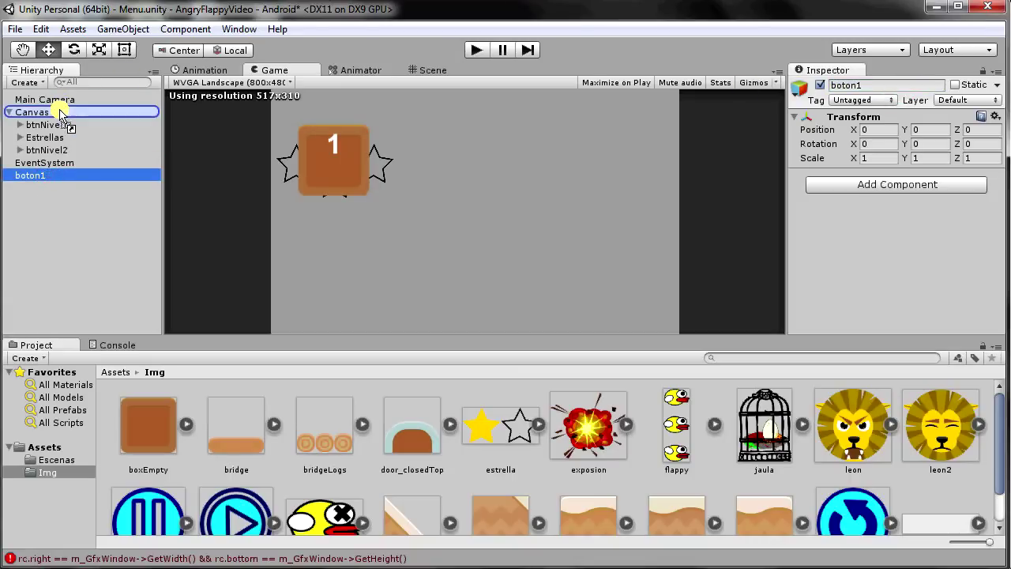
Step: Move btnNivel1 and Estrellas under boton1 and delete the btnNivel2 copy
{"action": "left_click", "coordinate": [47, 124]}
{"action": "left_click", "coordinate": [46, 137], "text": "ctrl"}
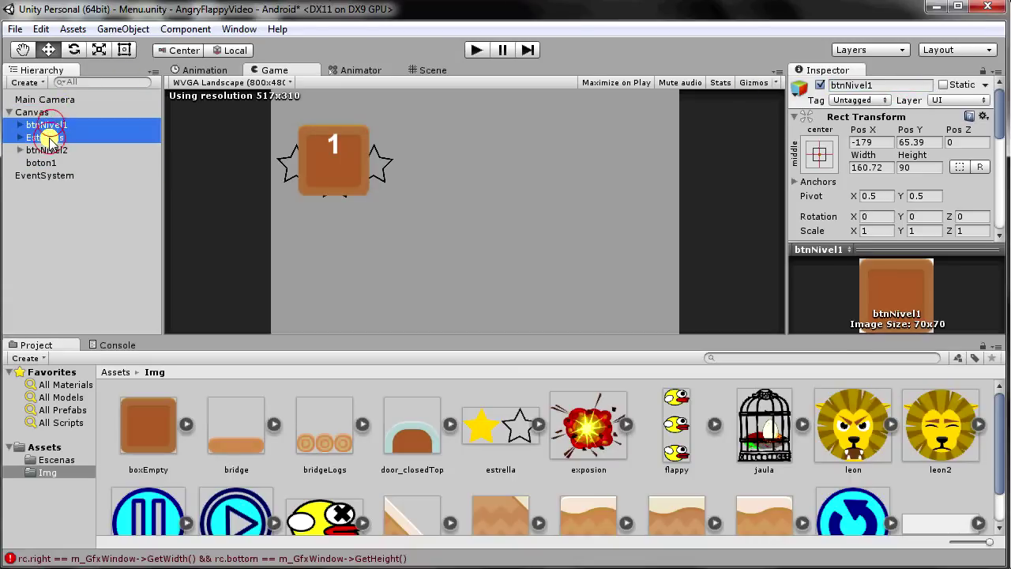
{"action": "left_click_drag", "start_coordinate": [45, 137], "coordinate": [61, 165]}
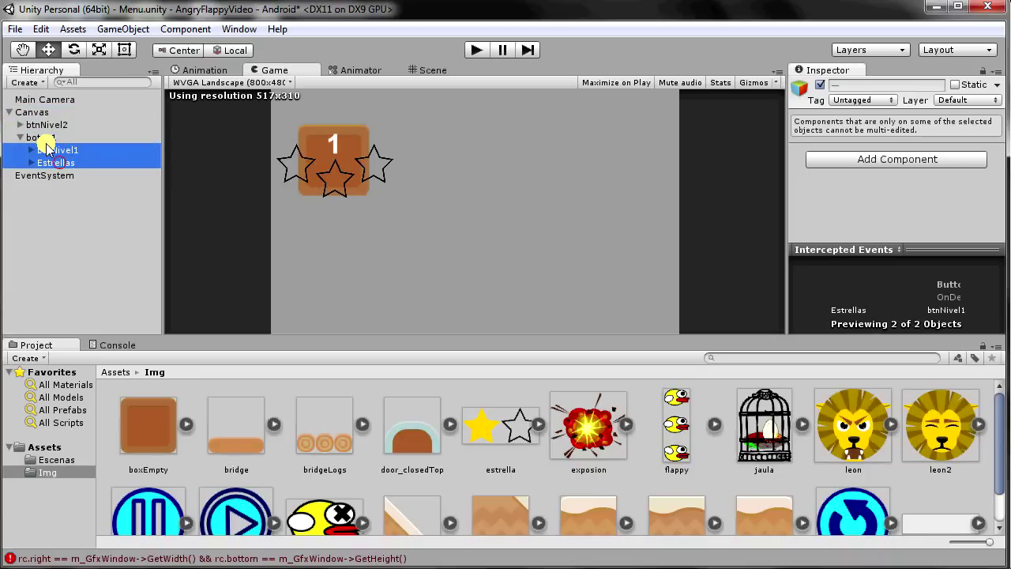
{"action": "left_click", "coordinate": [84, 127]}
{"action": "right_click", "coordinate": [53, 125]}
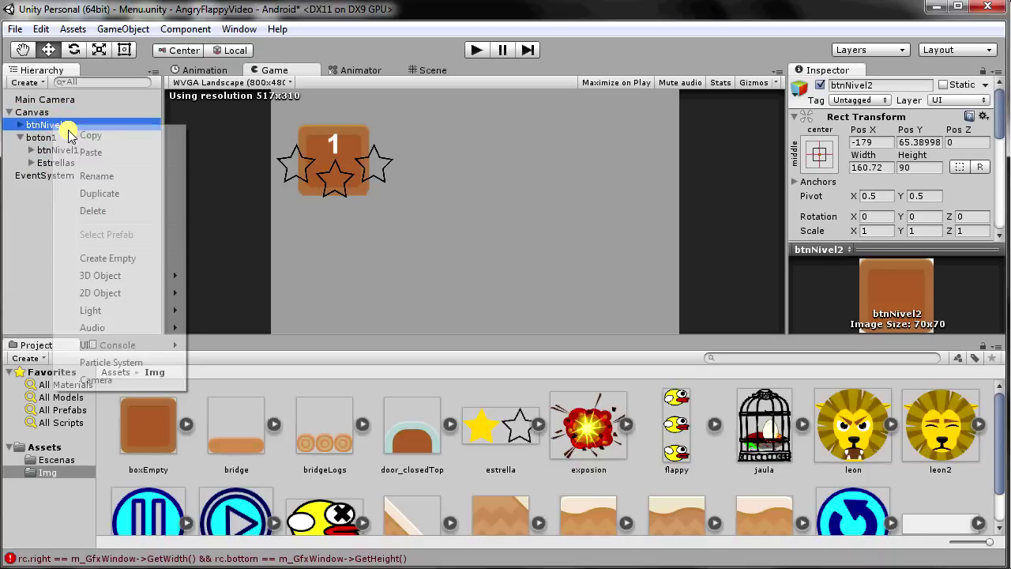
{"action": "left_click", "coordinate": [101, 211]}
{"action": "right_click", "coordinate": [39, 125]}
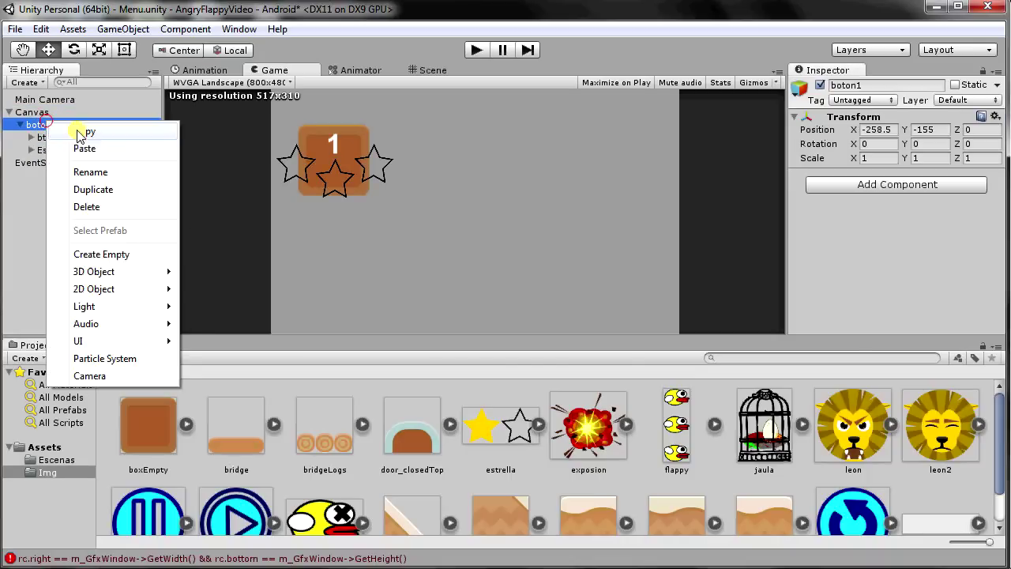
Step: Duplicate boton1 into boton2 and slide it to the right of the first button
{"action": "left_click", "coordinate": [94, 188]}
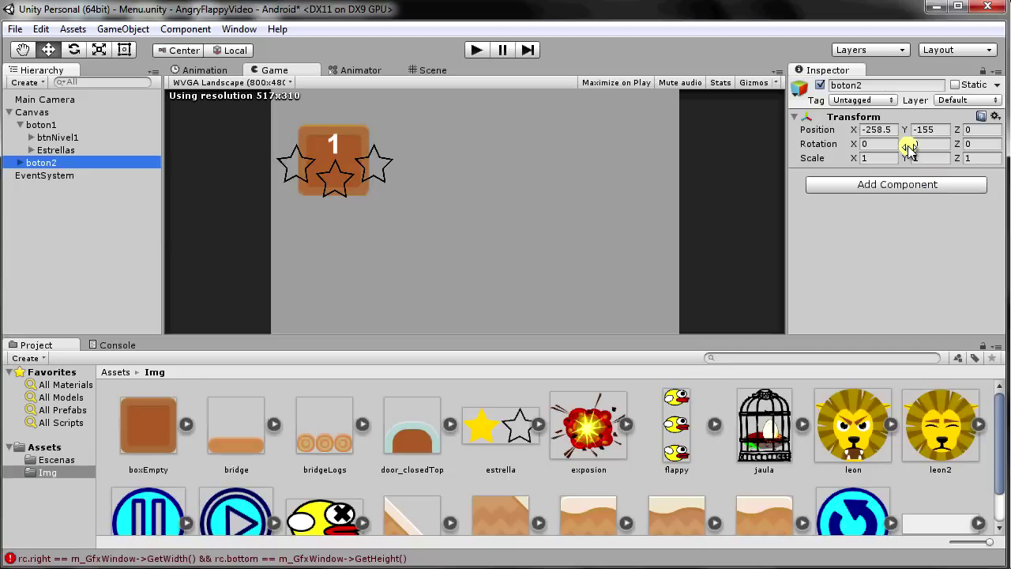
{"action": "left_click", "coordinate": [856, 130]}
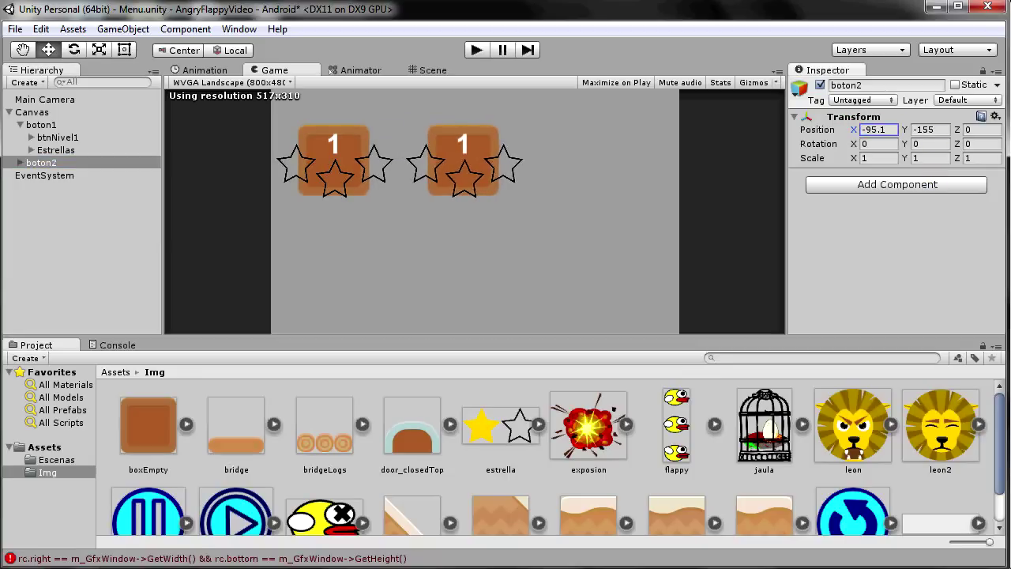
{"action": "left_click_drag", "start_coordinate": [857, 129], "coordinate": [834, 130]}
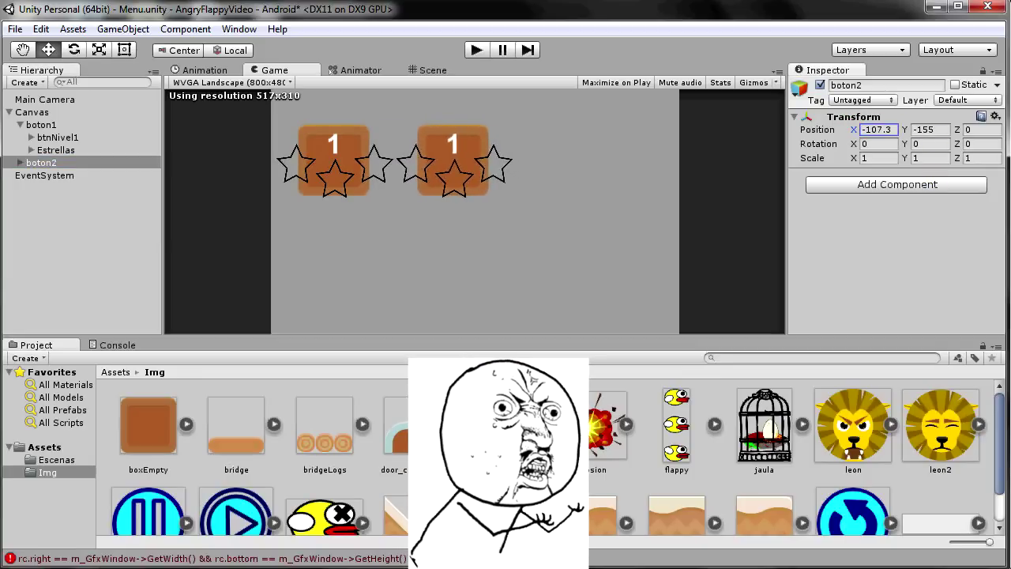
Step: Change boton2's button label to 2 and rename that button btnNivel2
{"action": "left_click", "coordinate": [22, 164]}
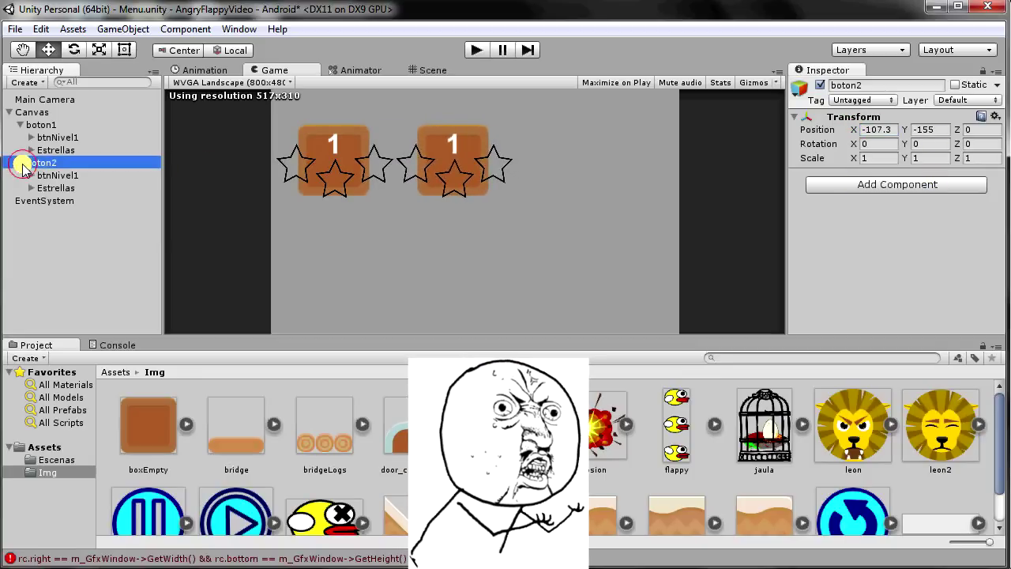
{"action": "left_click", "coordinate": [32, 188]}
{"action": "left_click", "coordinate": [71, 188]}
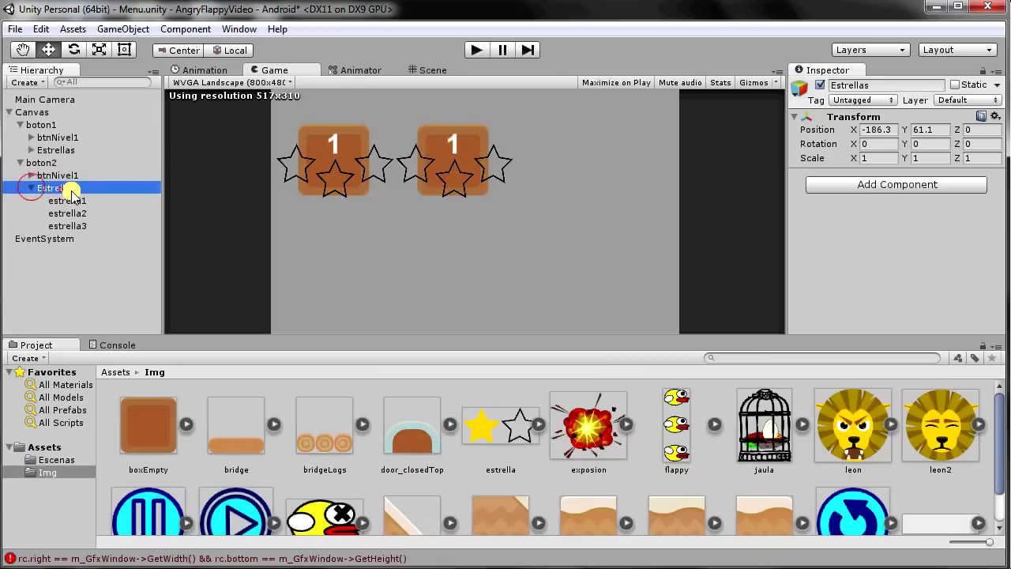
{"action": "left_click", "coordinate": [67, 175]}
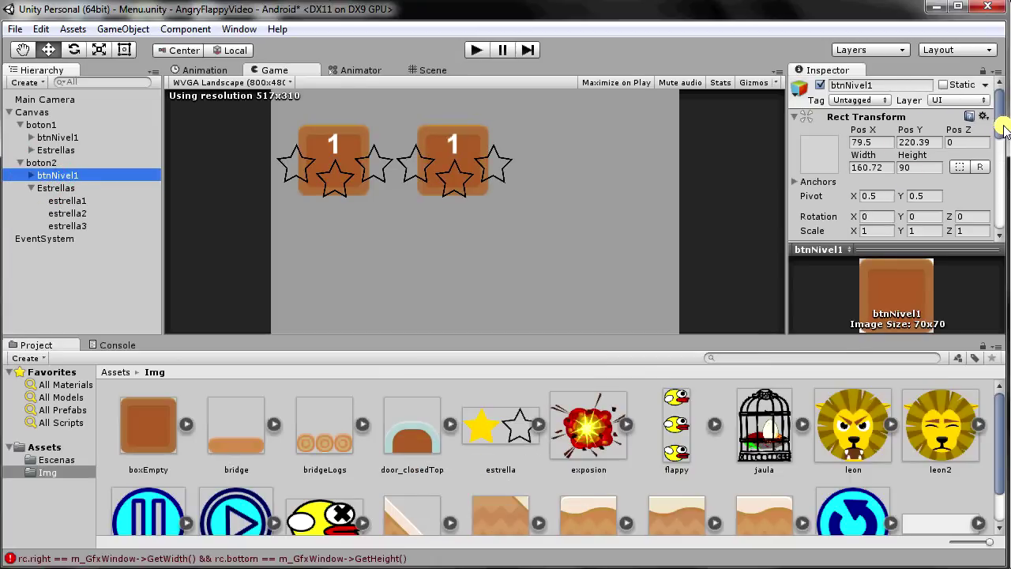
{"action": "left_click", "coordinate": [31, 175]}
{"action": "key", "text": "Down"}
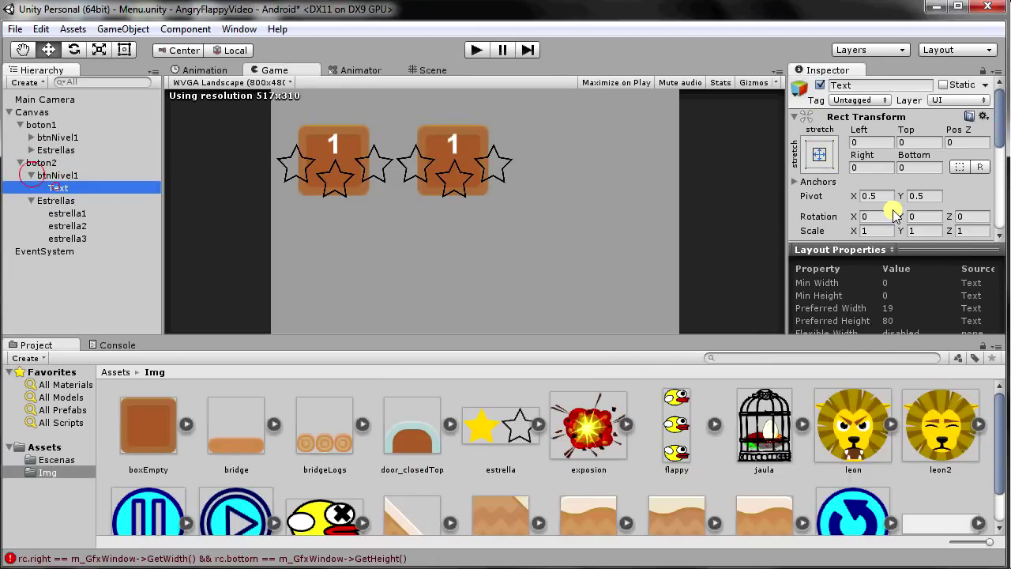
{"action": "mouse_move", "coordinate": [999, 117]}
{"action": "left_mouse_down"}
{"action": "mouse_move", "coordinate": [994, 180]}
{"action": "mouse_move", "coordinate": [988, 144]}
{"action": "left_mouse_up"}
{"action": "left_click", "coordinate": [813, 168]}
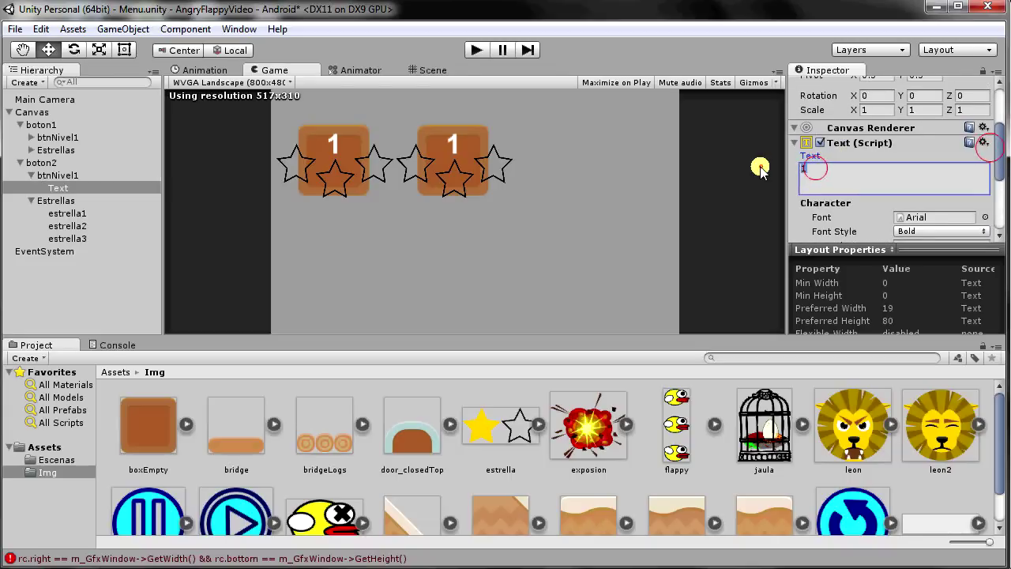
{"action": "key", "text": "Return"}
{"action": "key", "text": "BackSpace"}
{"action": "type", "text": "2"}
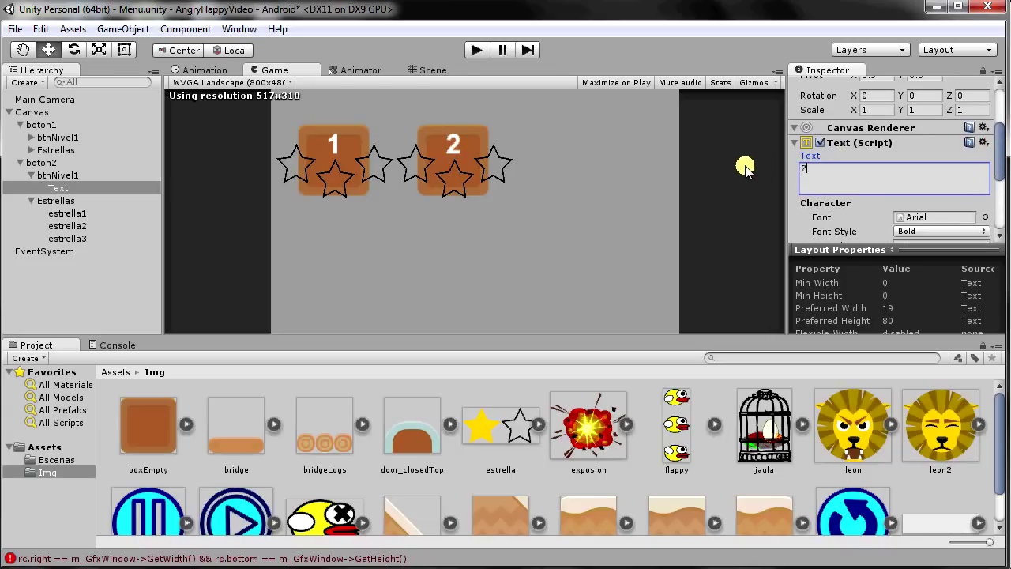
{"action": "left_click_drag", "start_coordinate": [999, 143], "coordinate": [953, 113]}
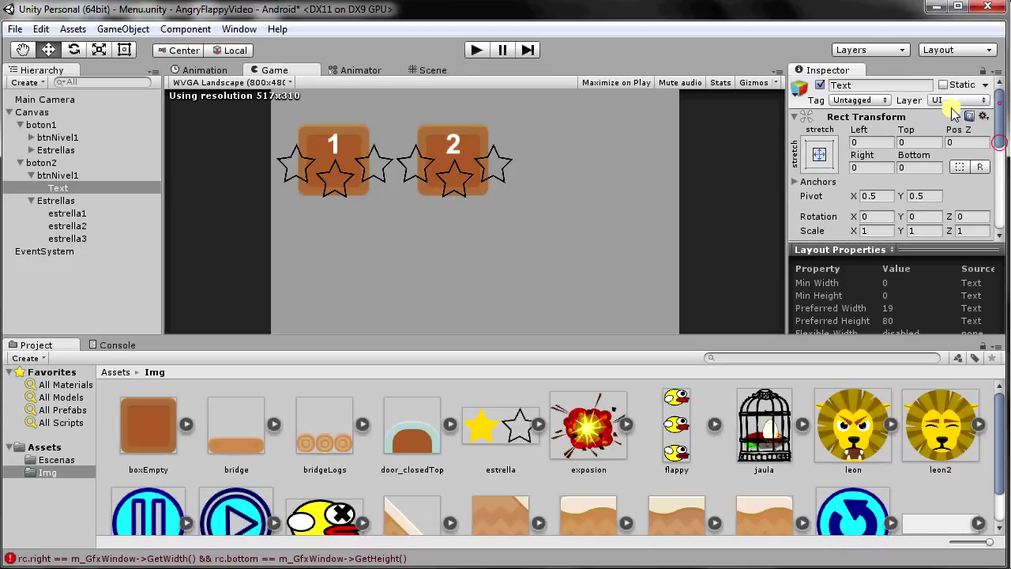
{"action": "left_click", "coordinate": [60, 175]}
{"action": "left_click", "coordinate": [879, 88]}
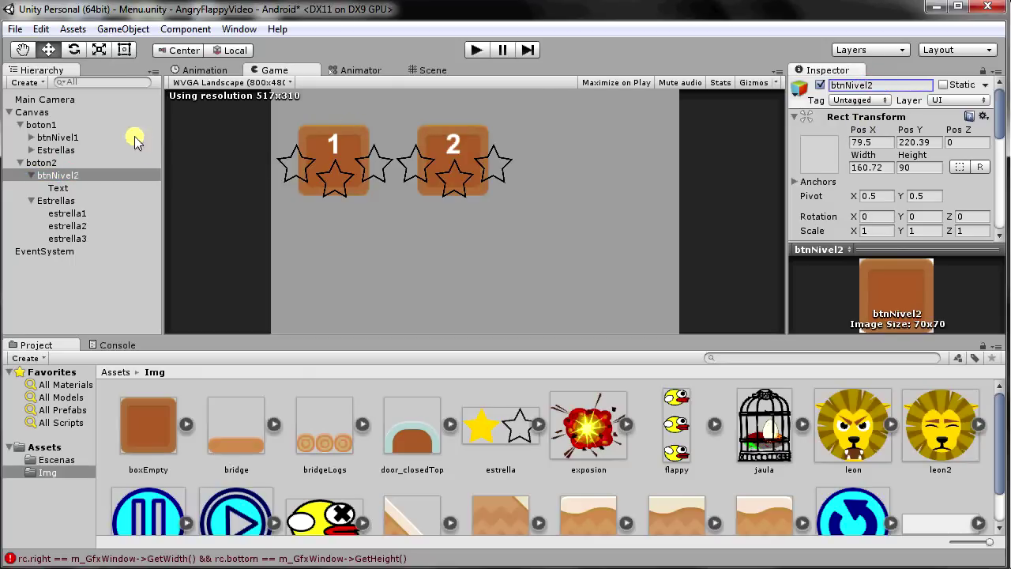
Step: Collapse boton1 and boton2 and save the Menu scene
{"action": "left_click", "coordinate": [19, 162]}
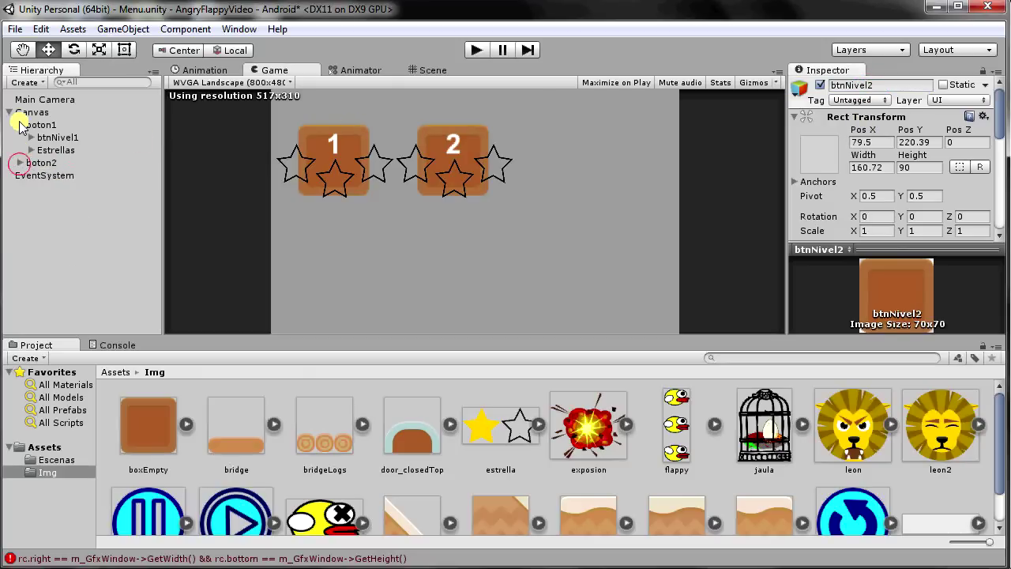
{"action": "left_click", "coordinate": [20, 124]}
{"action": "left_click", "coordinate": [15, 29]}
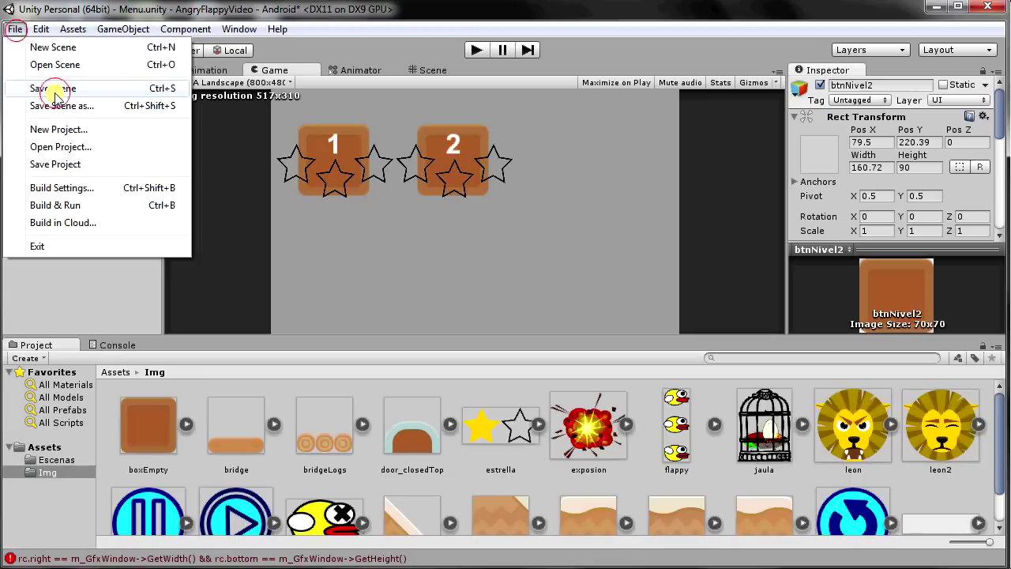
{"action": "left_click", "coordinate": [49, 86]}
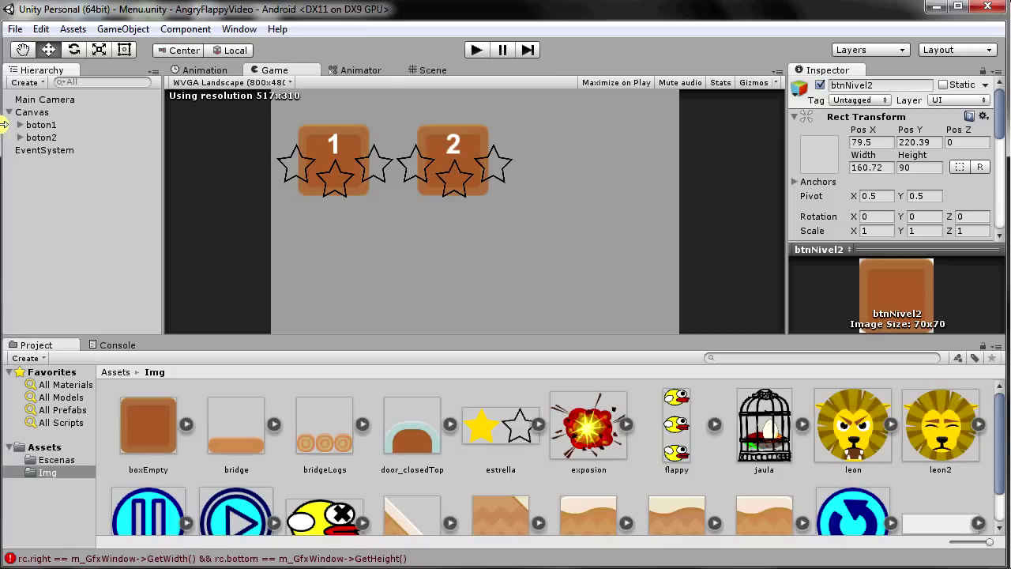
{"action": "left_click", "coordinate": [21, 125]}
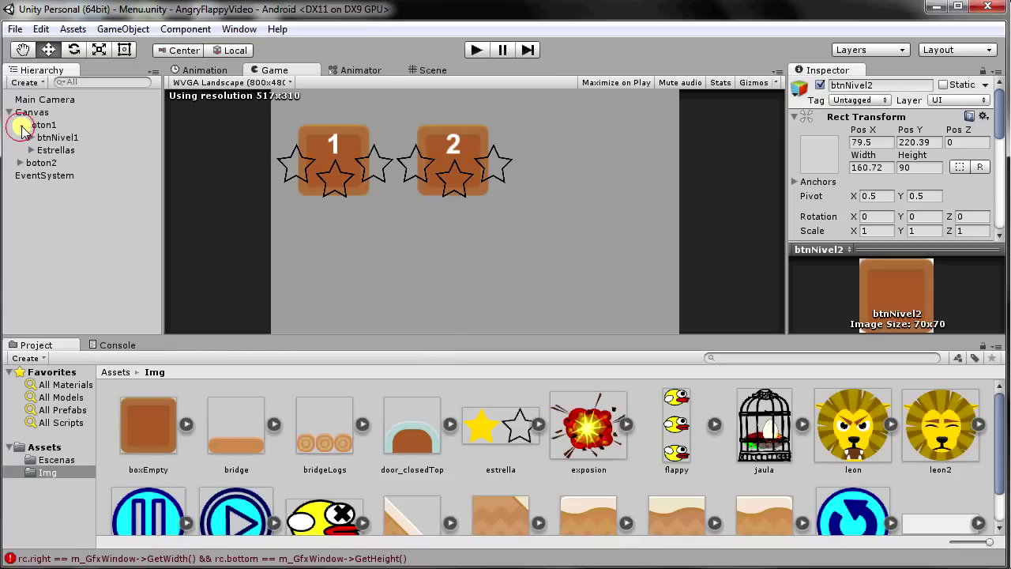
{"action": "left_click", "coordinate": [20, 125]}
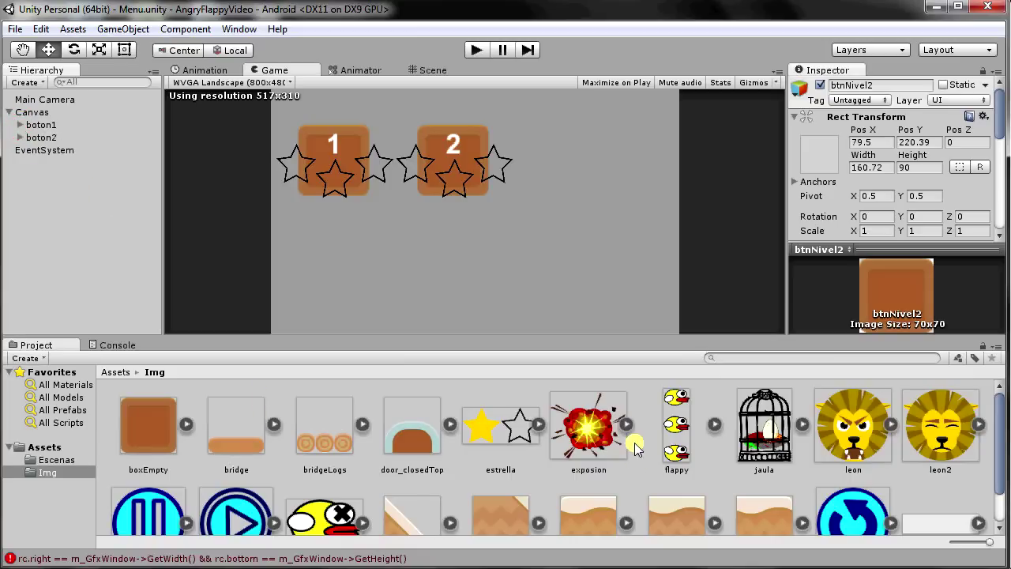
Step: Expand the estrella sprite sheet, select estrella_1 and estrella_0, and drag both into the Hierarchy
{"action": "left_click", "coordinate": [534, 418]}
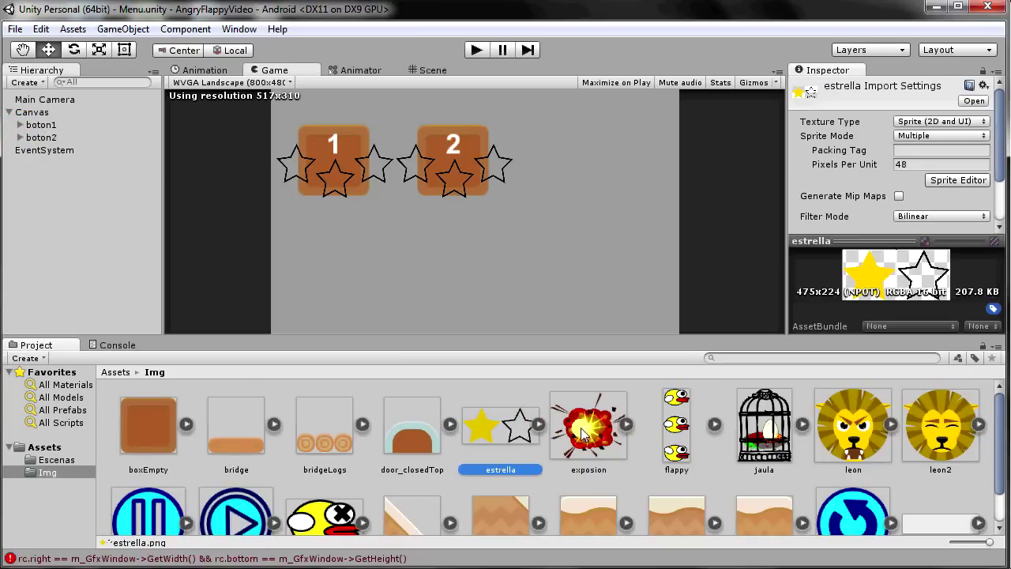
{"action": "left_click", "coordinate": [536, 425]}
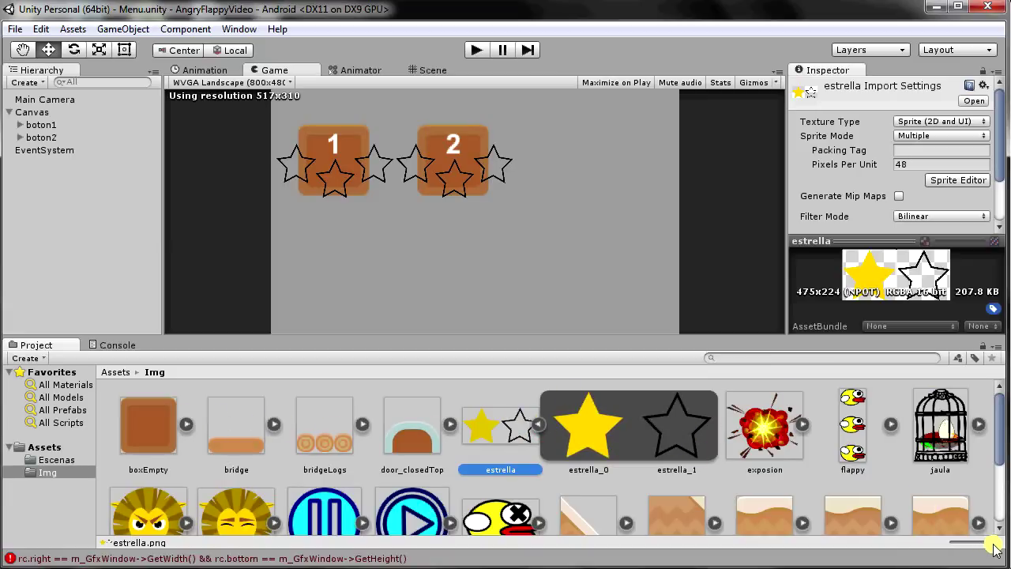
{"action": "mouse_move", "coordinate": [992, 547]}
{"action": "left_mouse_down"}
{"action": "mouse_move", "coordinate": [937, 551]}
{"action": "mouse_move", "coordinate": [999, 554]}
{"action": "left_mouse_up"}
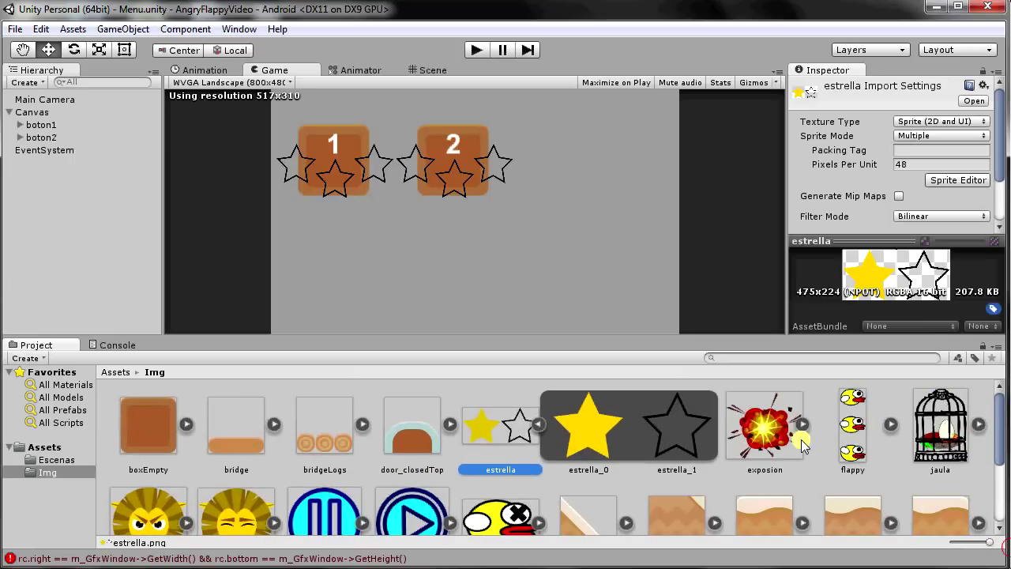
{"action": "left_click", "coordinate": [697, 427]}
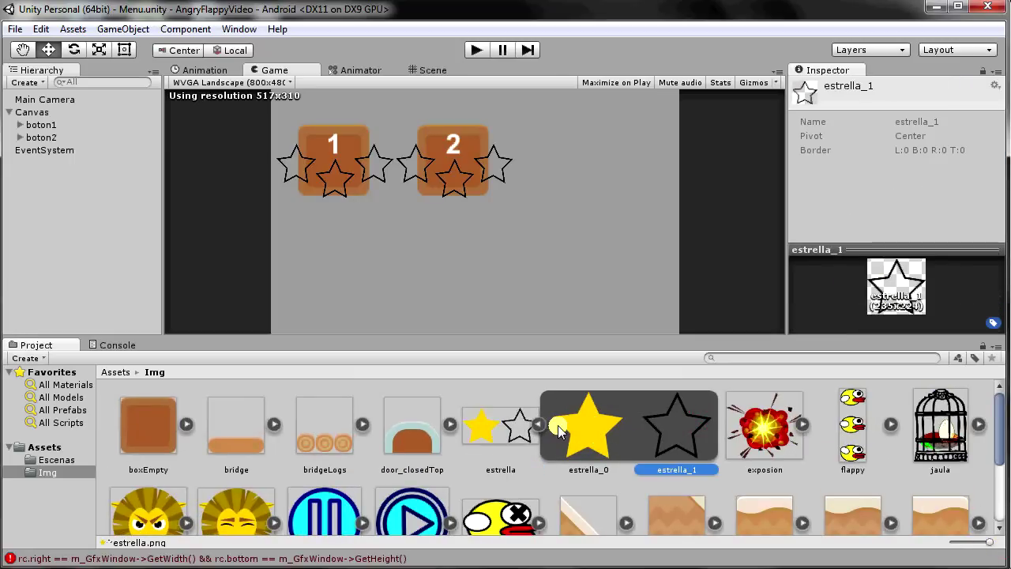
{"action": "left_click", "coordinate": [540, 425]}
{"action": "left_click", "coordinate": [537, 425]}
{"action": "left_click", "coordinate": [588, 431], "text": "ctrl"}
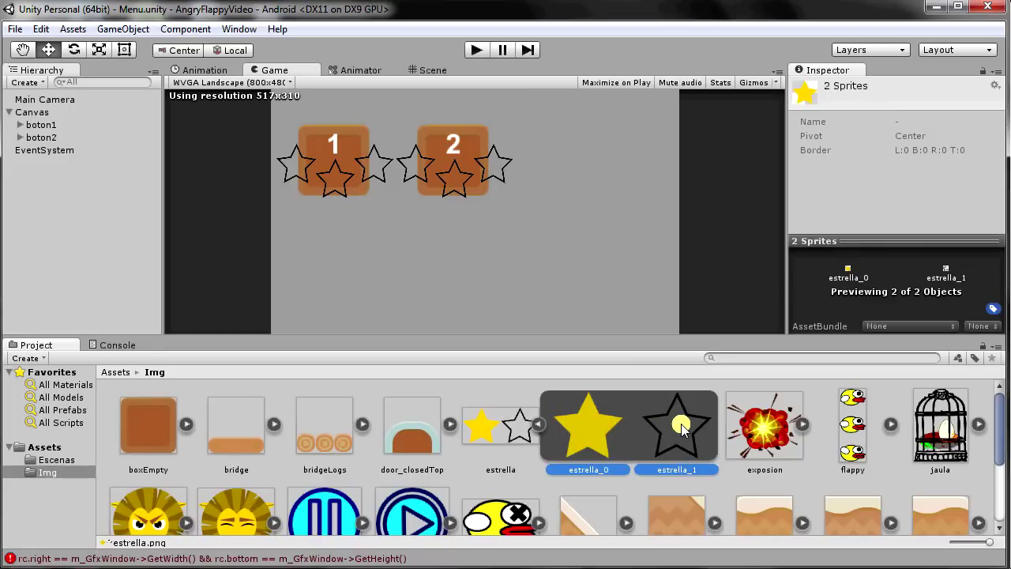
{"action": "mouse_move", "coordinate": [681, 424]}
{"action": "left_mouse_down"}
{"action": "mouse_move", "coordinate": [87, 224]}
{"action": "mouse_move", "coordinate": [76, 198]}
{"action": "left_mouse_up"}
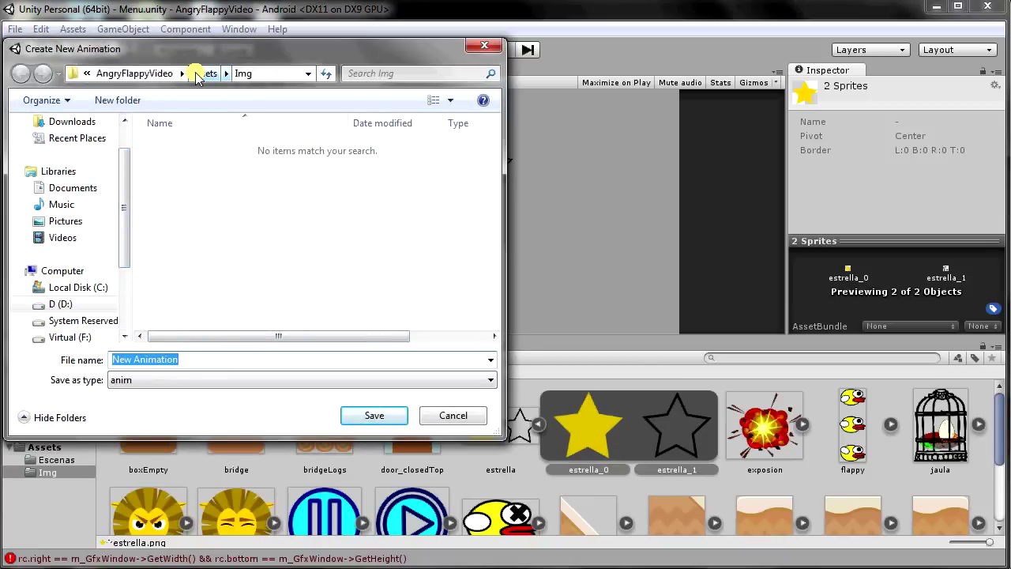
Step: Create a new folder named animaciones under Assets in the save dialog
{"action": "left_click", "coordinate": [203, 73]}
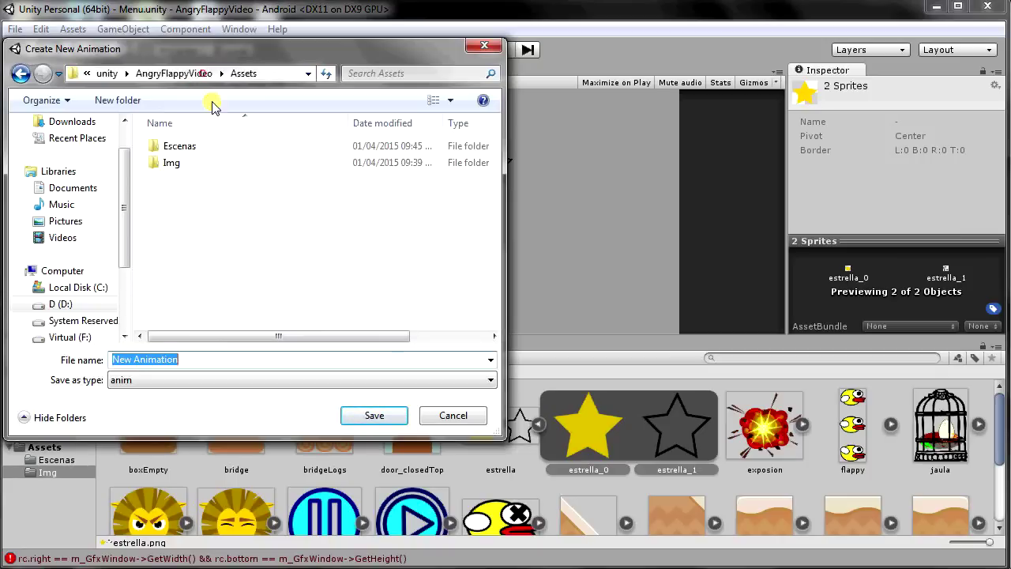
{"action": "right_click", "coordinate": [238, 239]}
{"action": "mouse_move", "coordinate": [328, 406]}
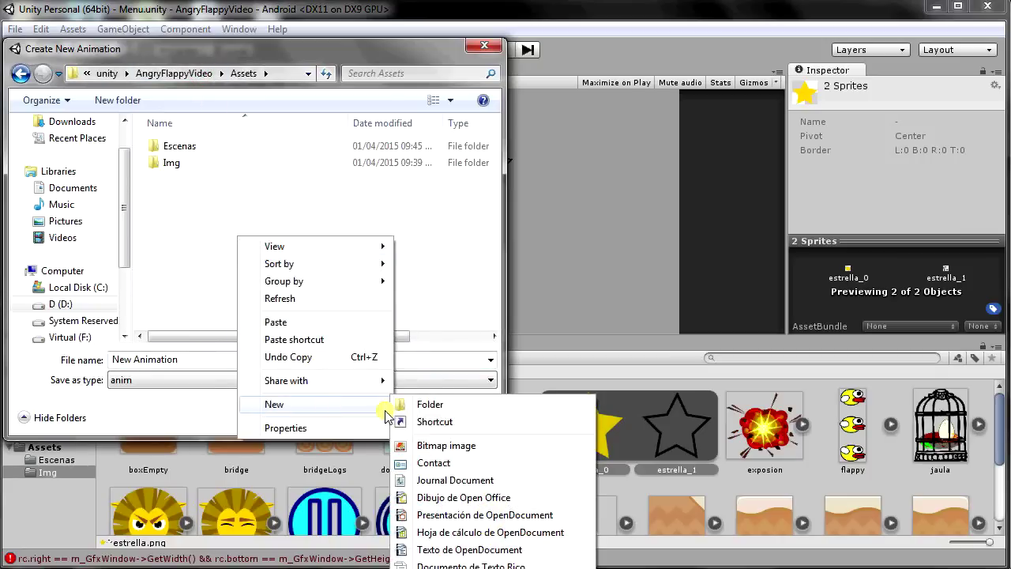
{"action": "left_click", "coordinate": [418, 404]}
{"action": "type", "text": "animaciones"}
{"action": "key", "text": "Return"}
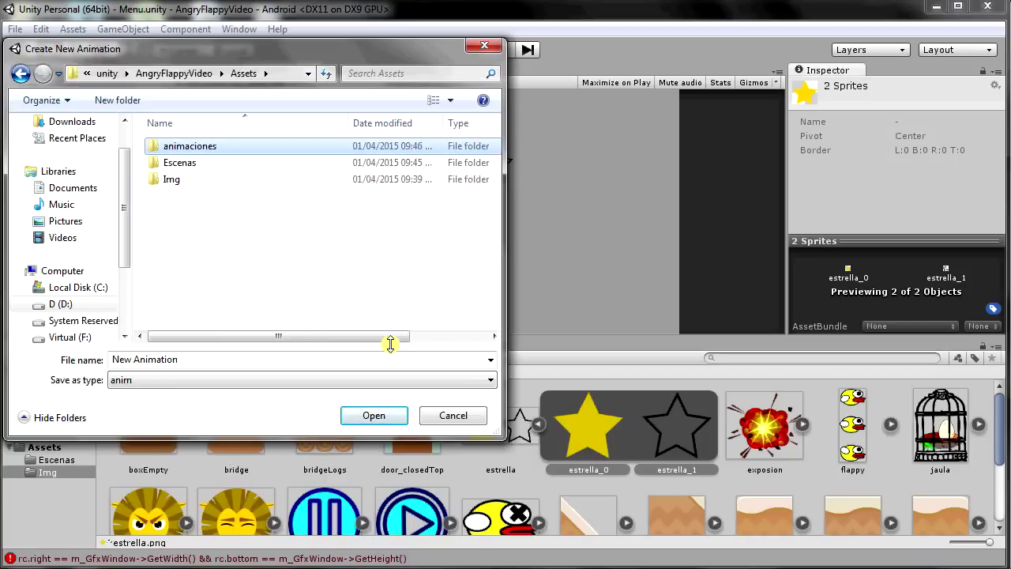
Step: Save the star animation clip as estrellas inside the animaciones folder
{"action": "left_click", "coordinate": [167, 147]}
{"action": "double_click", "coordinate": [241, 152]}
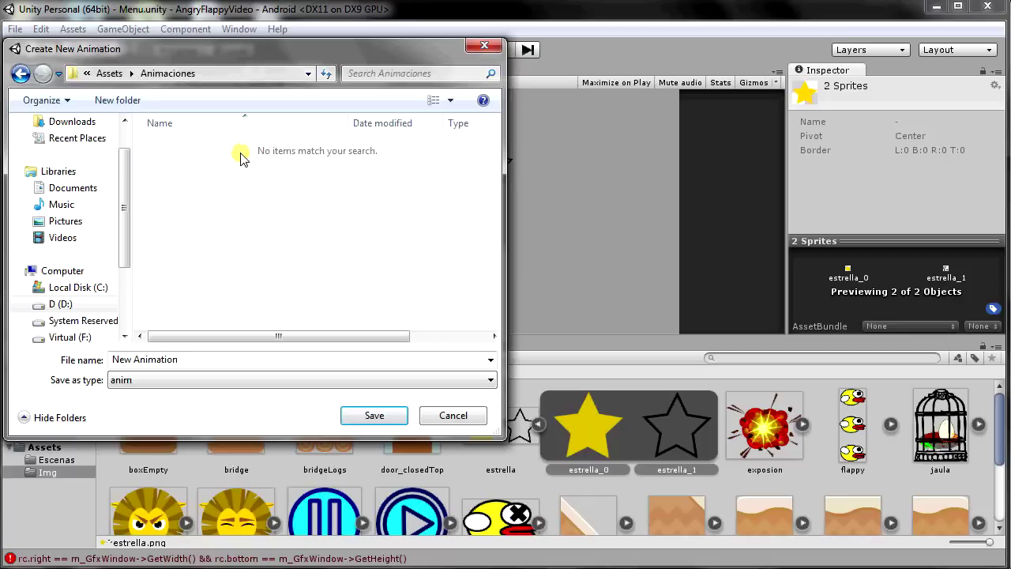
{"action": "left_click", "coordinate": [215, 361]}
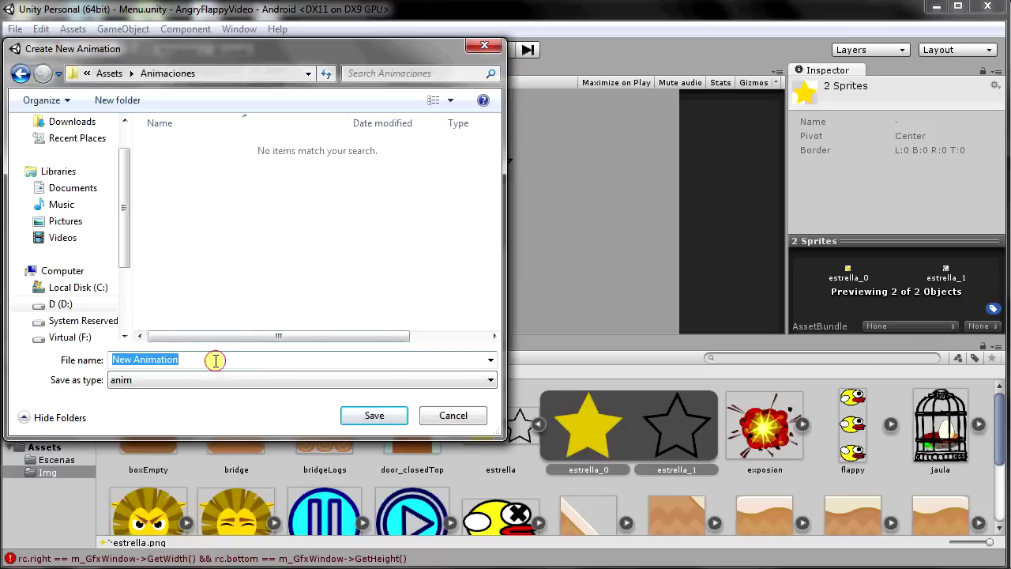
{"action": "type", "text": "estrella"}
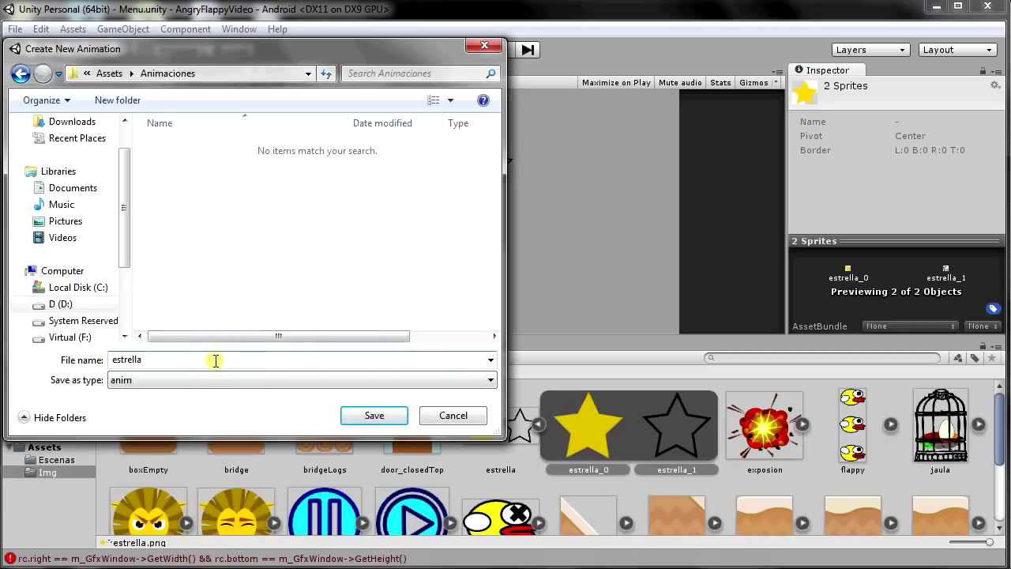
{"action": "key", "text": "Return"}
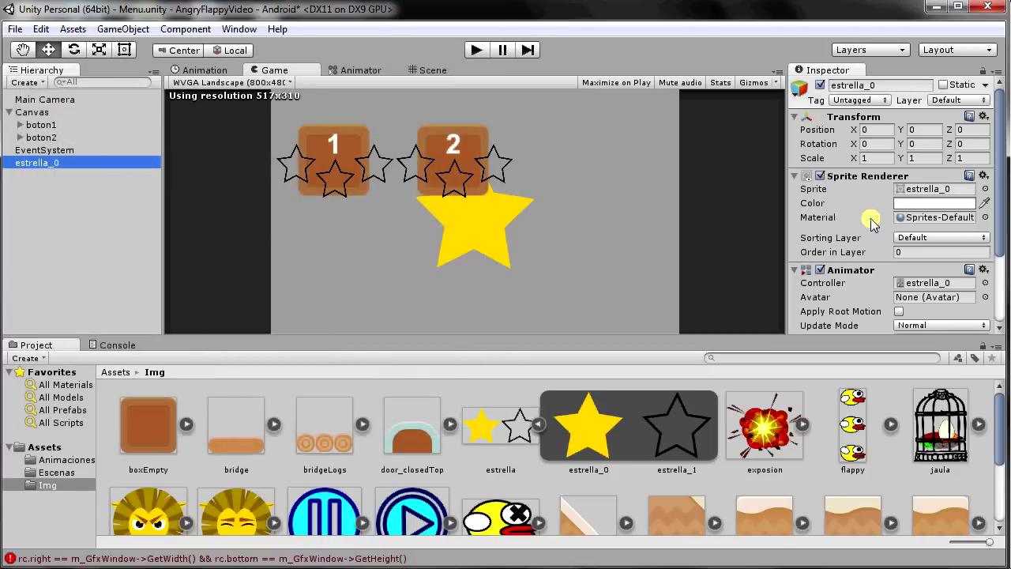
Step: Open the Animation editor and select the estrellas clip for editing
{"action": "left_click_drag", "start_coordinate": [1000, 204], "coordinate": [992, 281]}
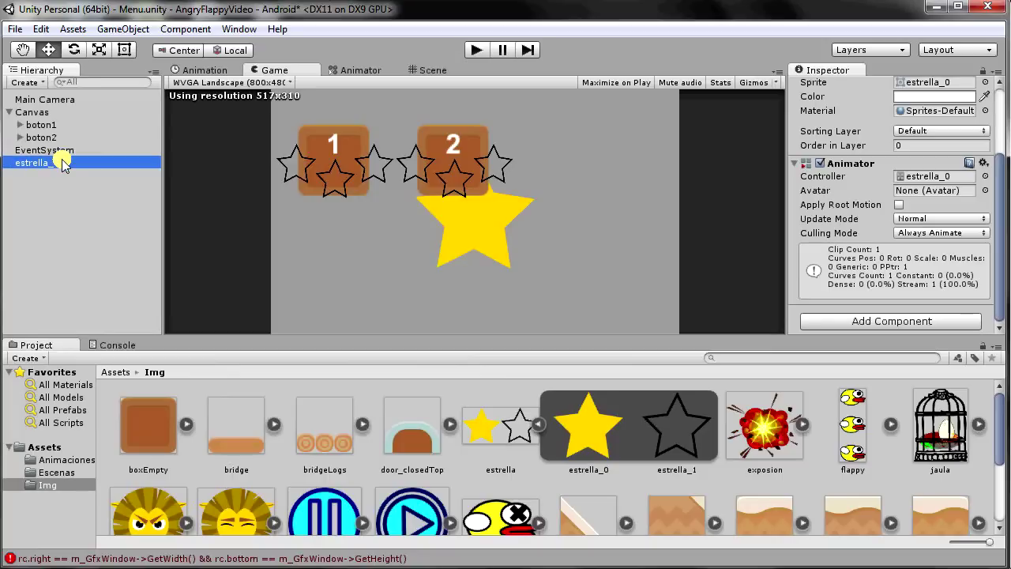
{"action": "left_click", "coordinate": [338, 94]}
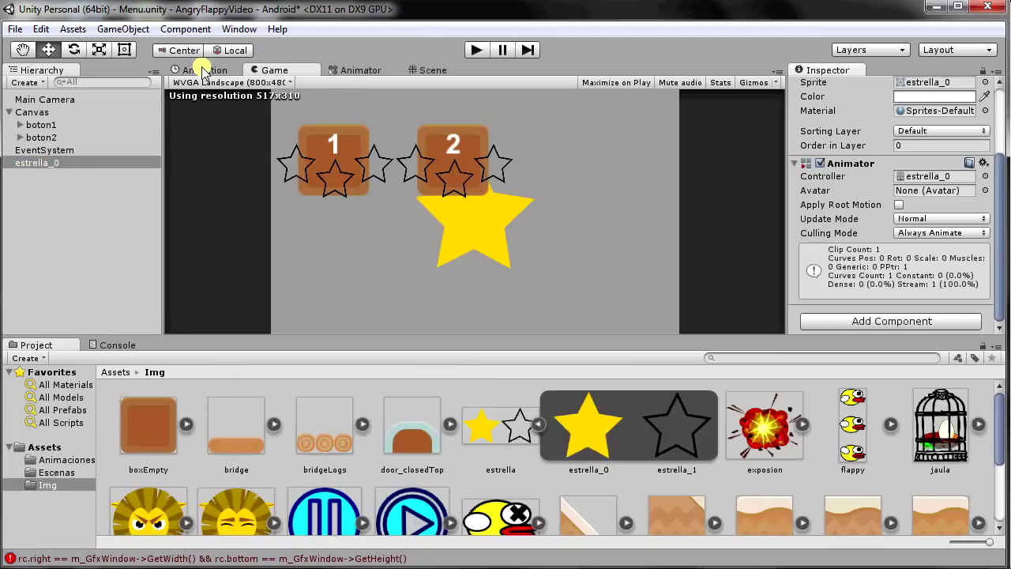
{"action": "left_click", "coordinate": [203, 68]}
{"action": "left_click", "coordinate": [247, 97]}
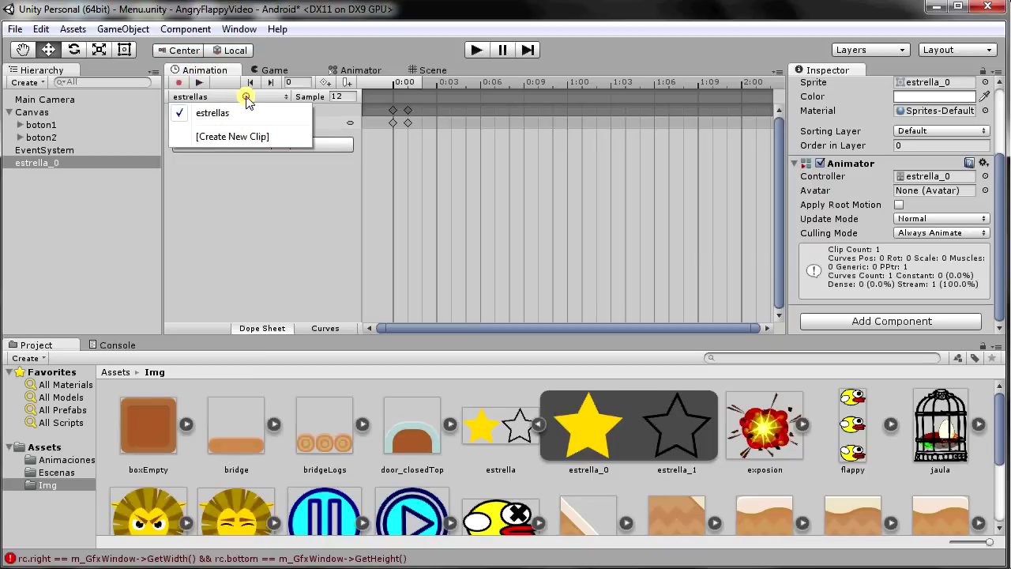
{"action": "left_click", "coordinate": [396, 109]}
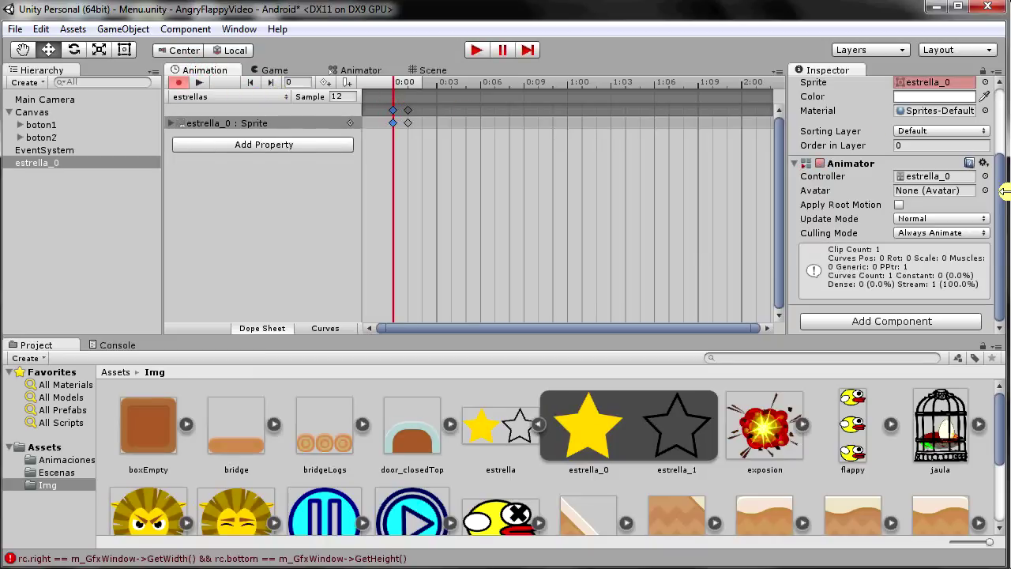
Step: Set the first keyframe's sprite to estrella_1, delete the 0:01 key, and return to frame 0
{"action": "left_click_drag", "start_coordinate": [1003, 191], "coordinate": [1005, 118]}
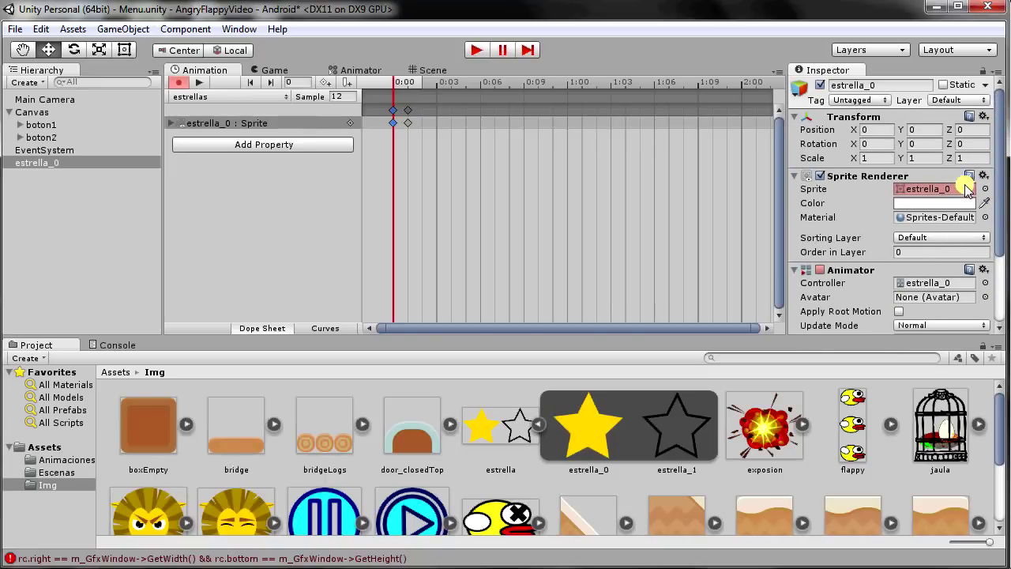
{"action": "left_click", "coordinate": [399, 115]}
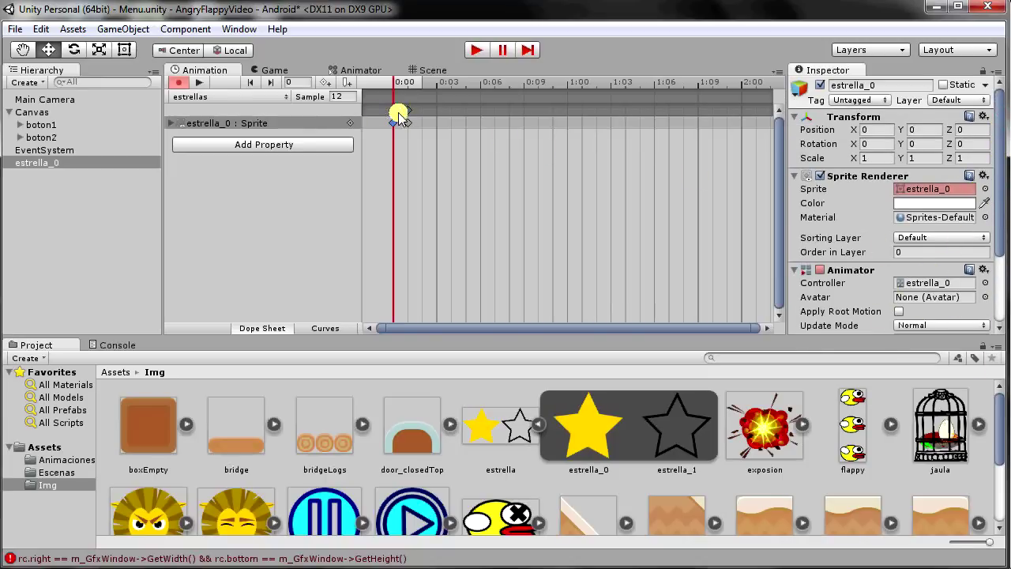
{"action": "left_click", "coordinate": [985, 189]}
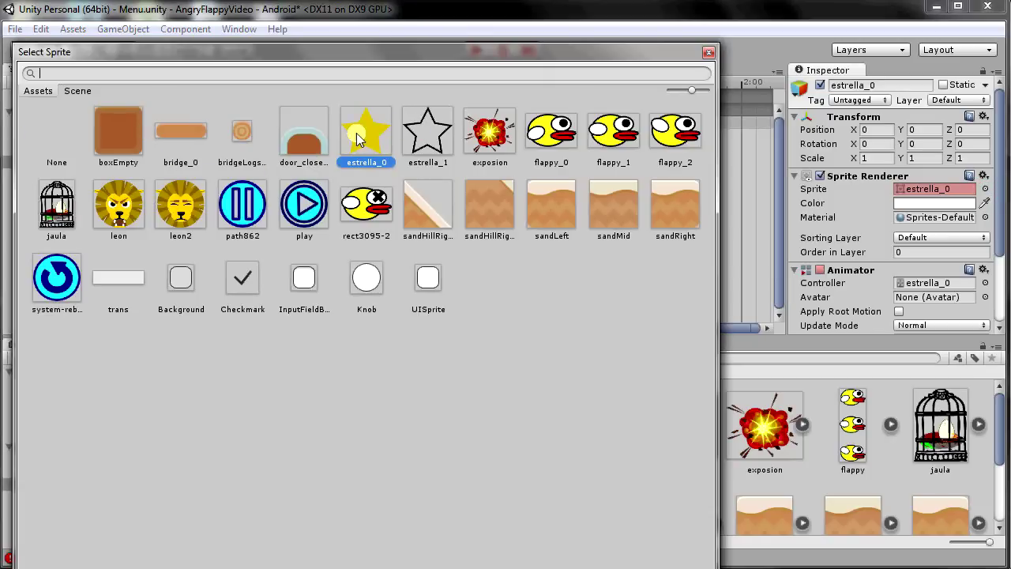
{"action": "left_click", "coordinate": [429, 133]}
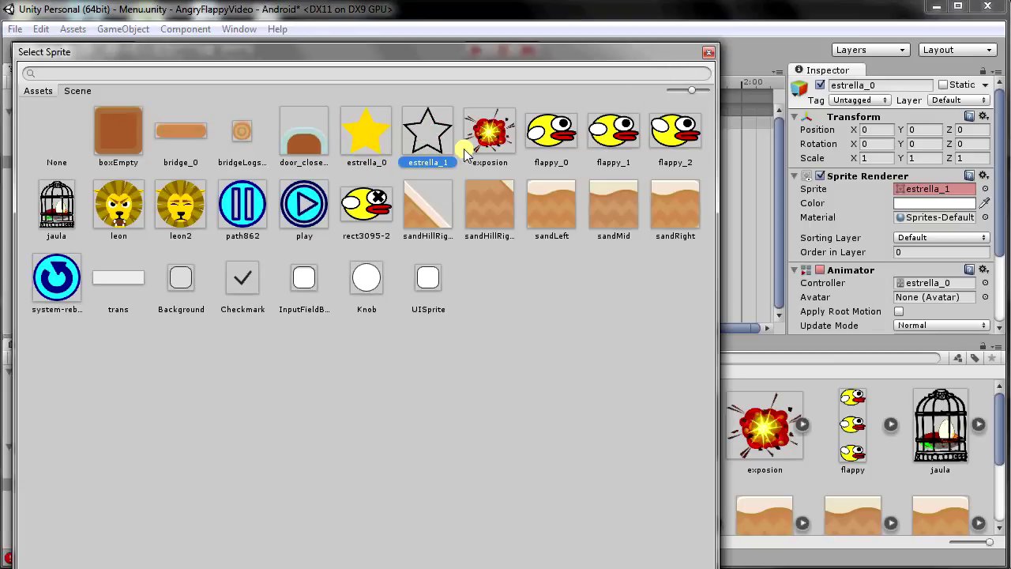
{"action": "left_click", "coordinate": [710, 57]}
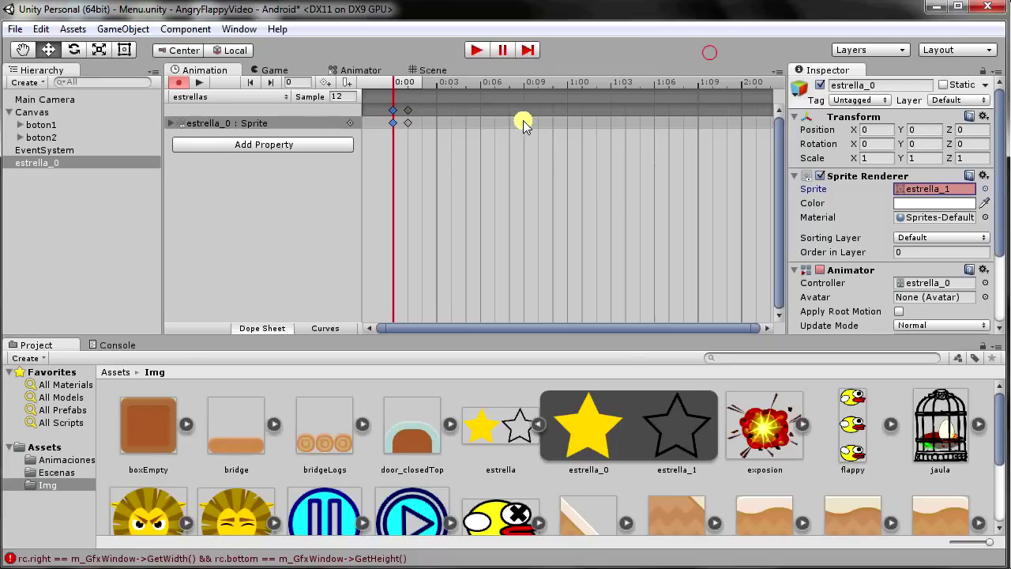
{"action": "right_click", "coordinate": [409, 110]}
{"action": "left_click", "coordinate": [435, 135]}
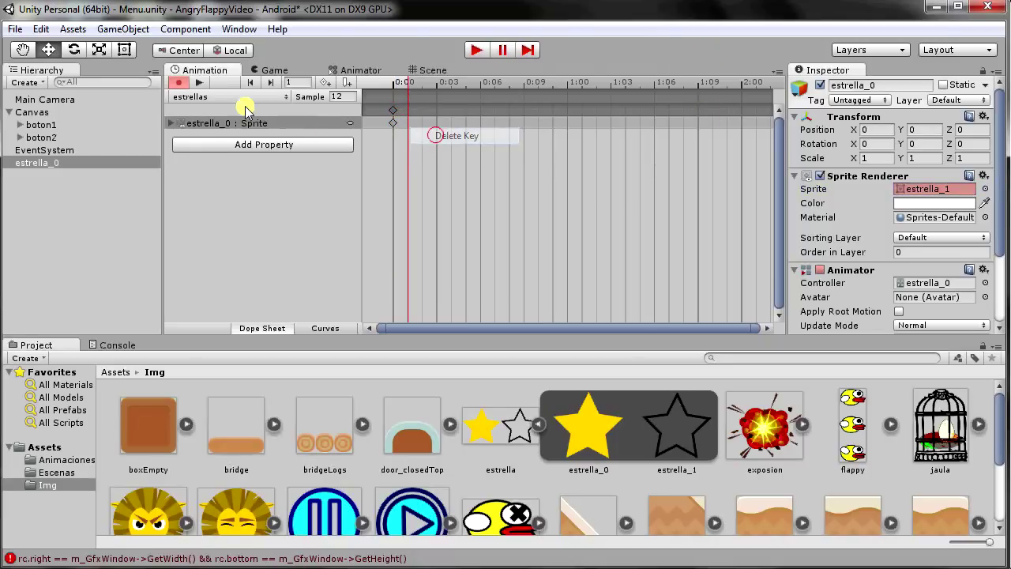
{"action": "left_click", "coordinate": [394, 111]}
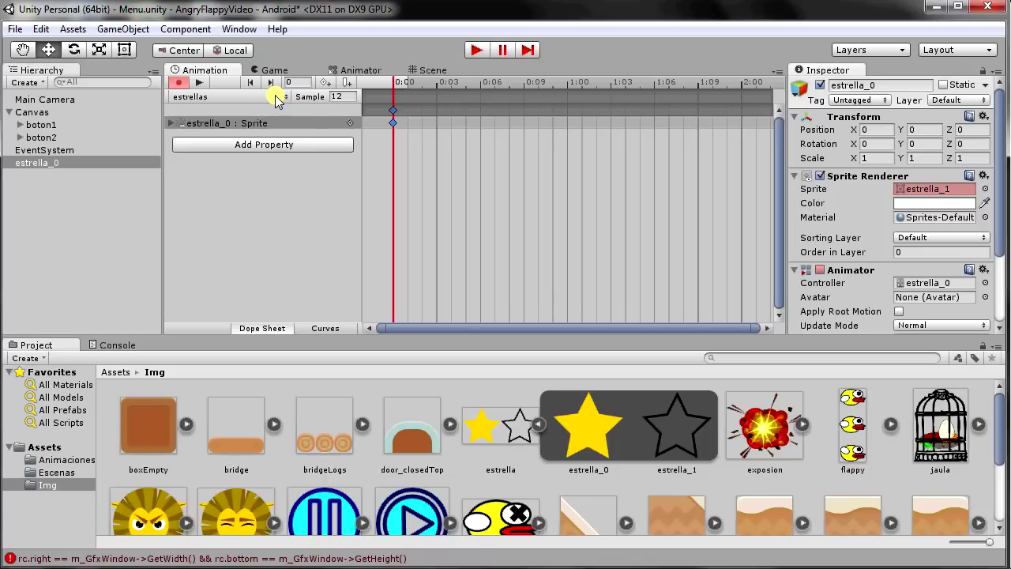
{"action": "left_click", "coordinate": [276, 97]}
Step: Create a new empty clip named estrellasColor, saved in Assets/Animaciones
{"action": "left_click", "coordinate": [270, 136]}
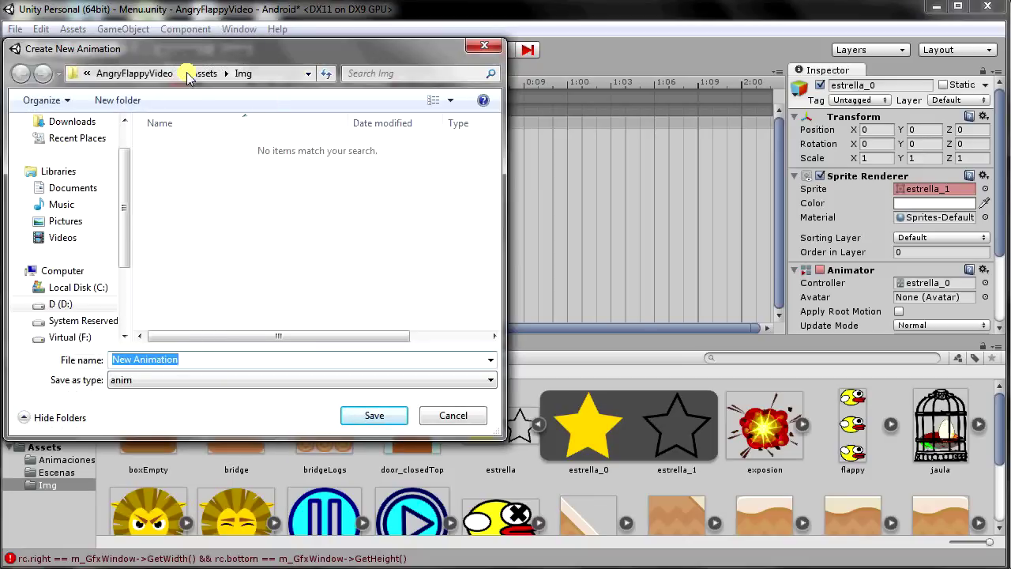
{"action": "left_click", "coordinate": [198, 73]}
{"action": "double_click", "coordinate": [198, 143]}
{"action": "double_click", "coordinate": [198, 357]}
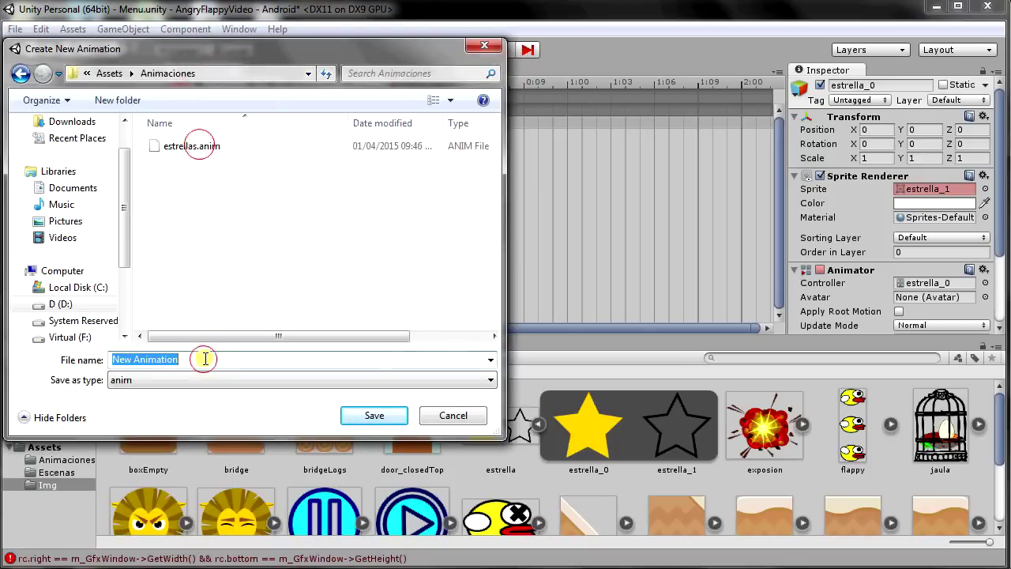
{"action": "type", "text": "estrel"}
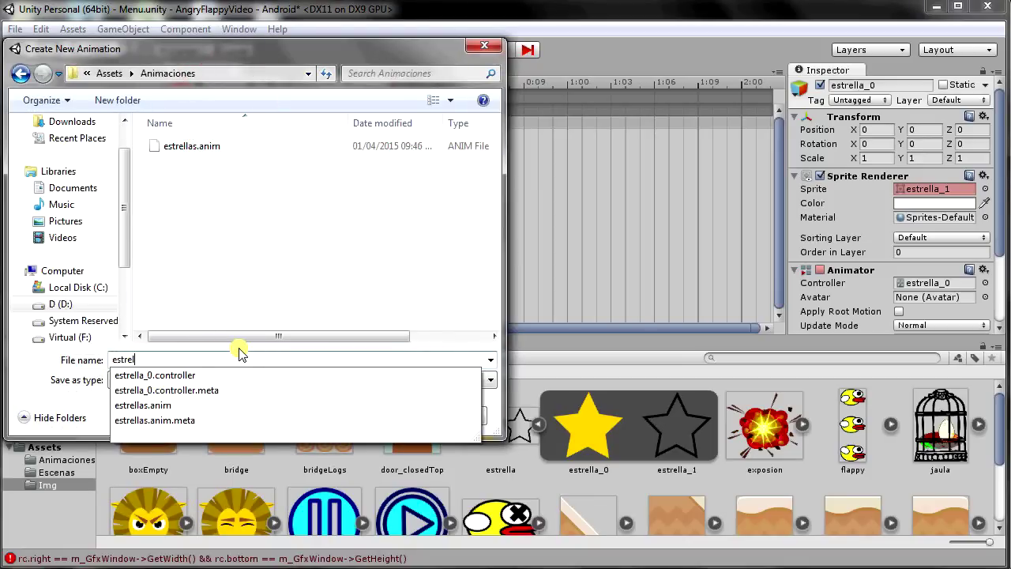
{"action": "type", "text": "las"}
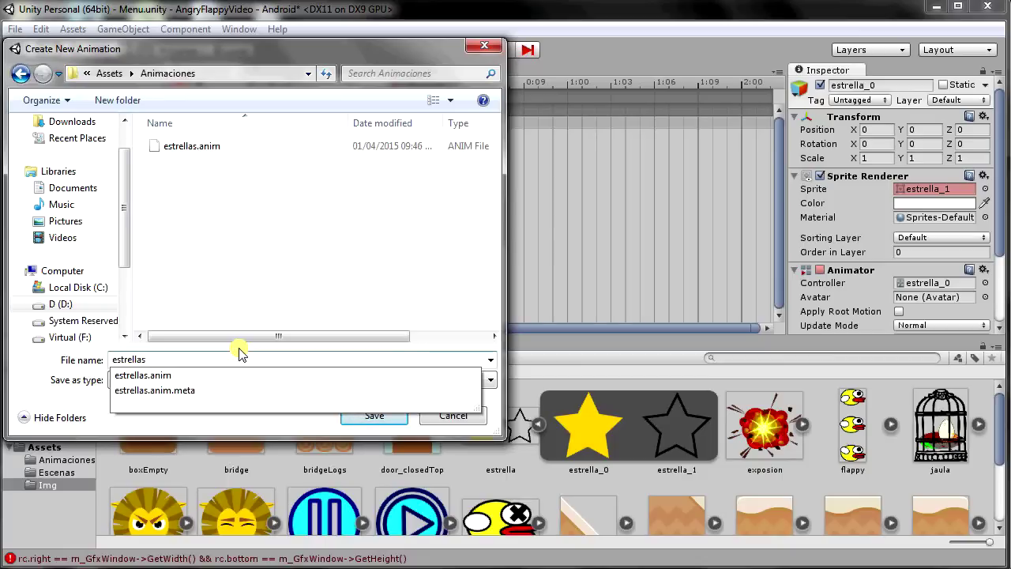
{"action": "type", "text": "Color"}
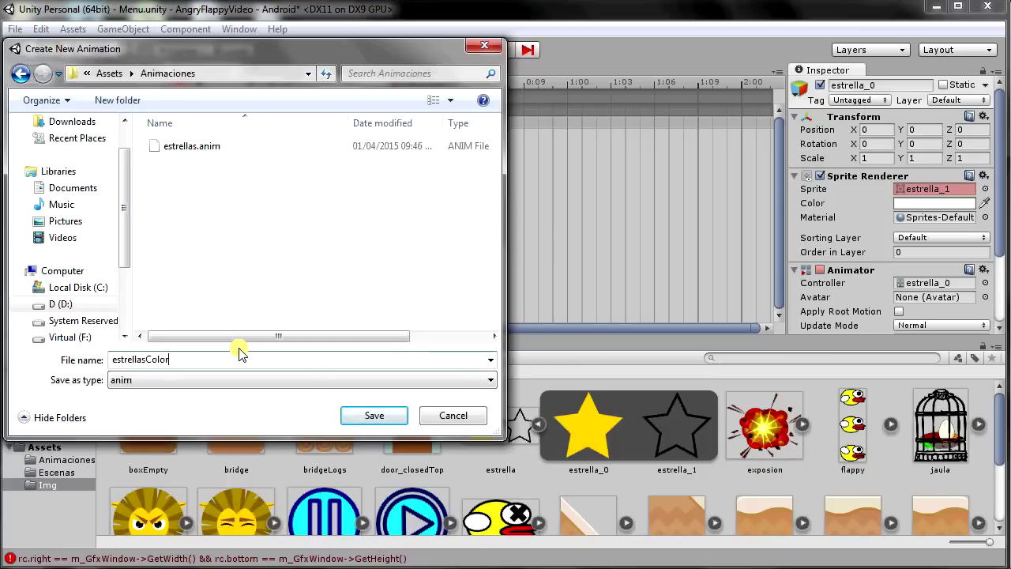
{"action": "key", "text": "Return"}
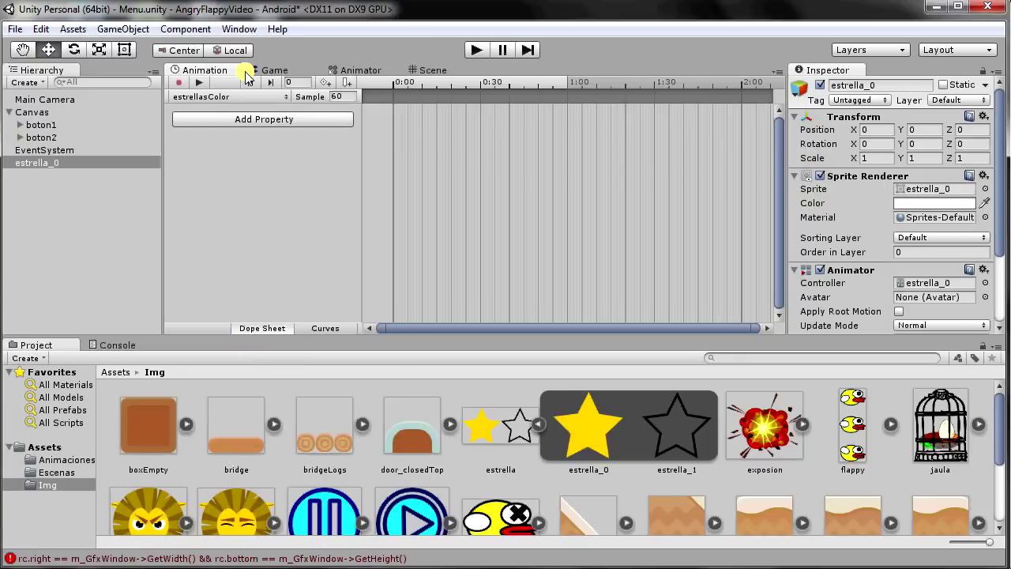
Step: Add the estrella_0 sprite at 0:00 in estrellasColor, comparing with the estrellas clip's 0:00 keyframe
{"action": "left_click_drag", "start_coordinate": [601, 427], "coordinate": [395, 106]}
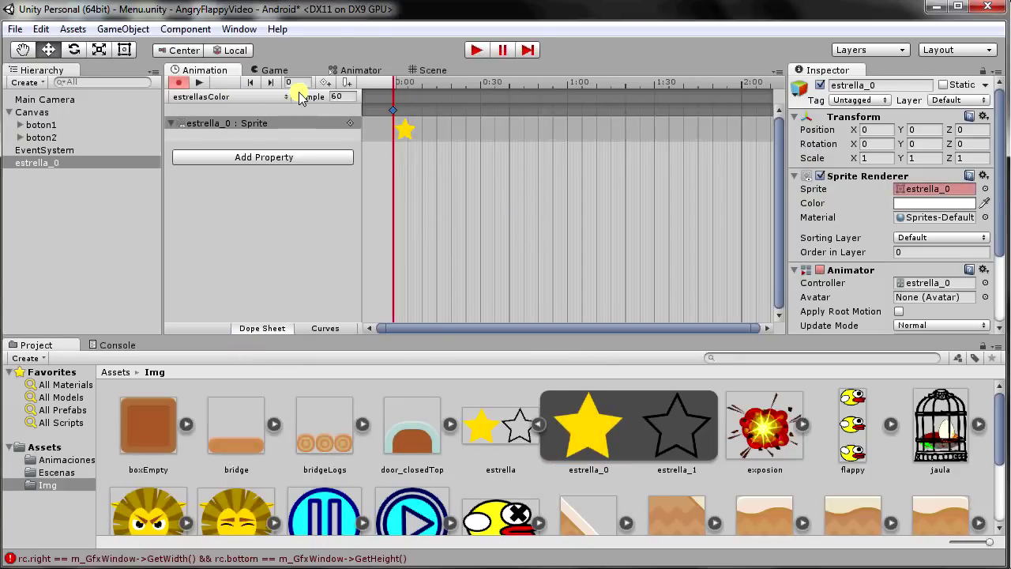
{"action": "left_click", "coordinate": [237, 96]}
{"action": "left_click", "coordinate": [244, 108]}
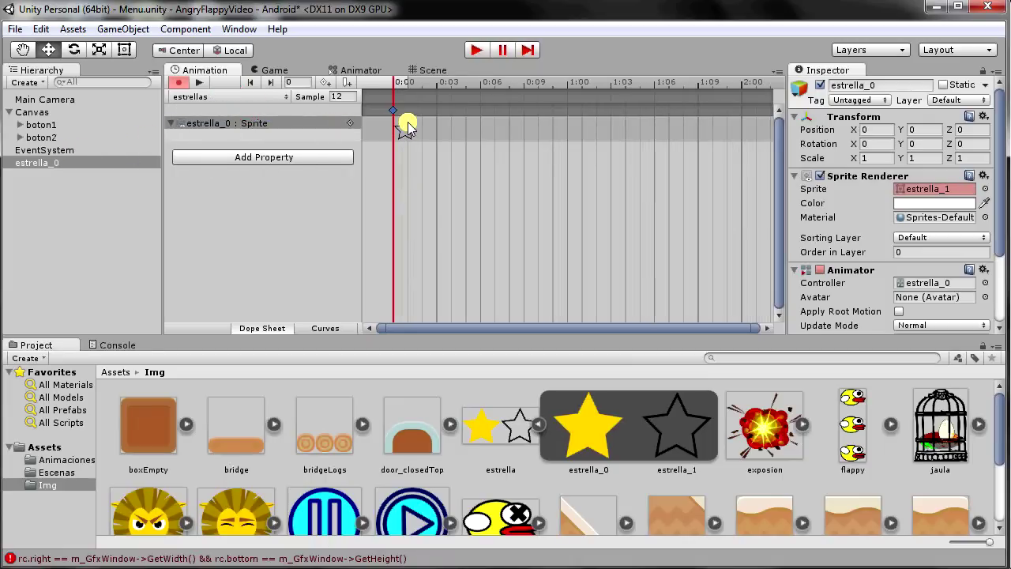
{"action": "left_click_drag", "start_coordinate": [406, 129], "coordinate": [400, 126]}
{"action": "left_click", "coordinate": [226, 98]}
{"action": "left_click", "coordinate": [239, 131]}
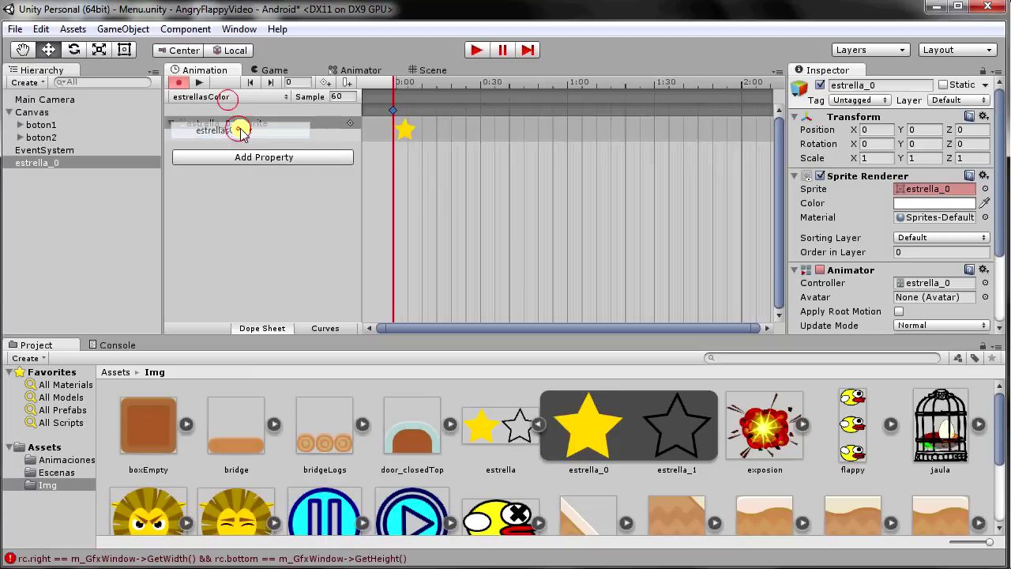
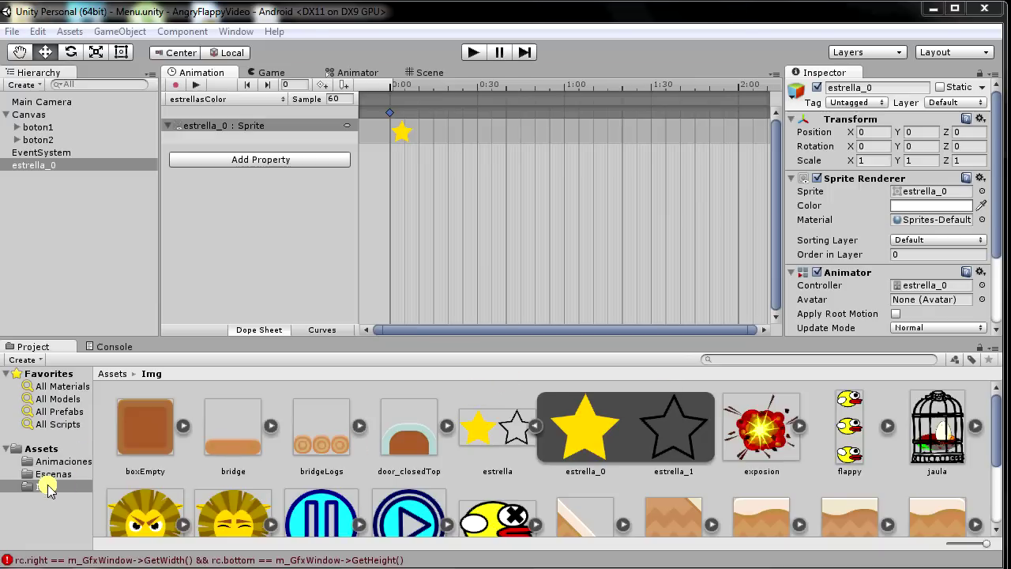
Step: Review the estrella_0 controller and the estrellas and estrellasColor clips in Animaciones, then delete the estrella_0 object
{"action": "left_click", "coordinate": [59, 461]}
{"action": "left_click", "coordinate": [150, 442]}
{"action": "left_click", "coordinate": [253, 432]}
{"action": "left_click", "coordinate": [309, 433]}
{"action": "left_click", "coordinate": [130, 439]}
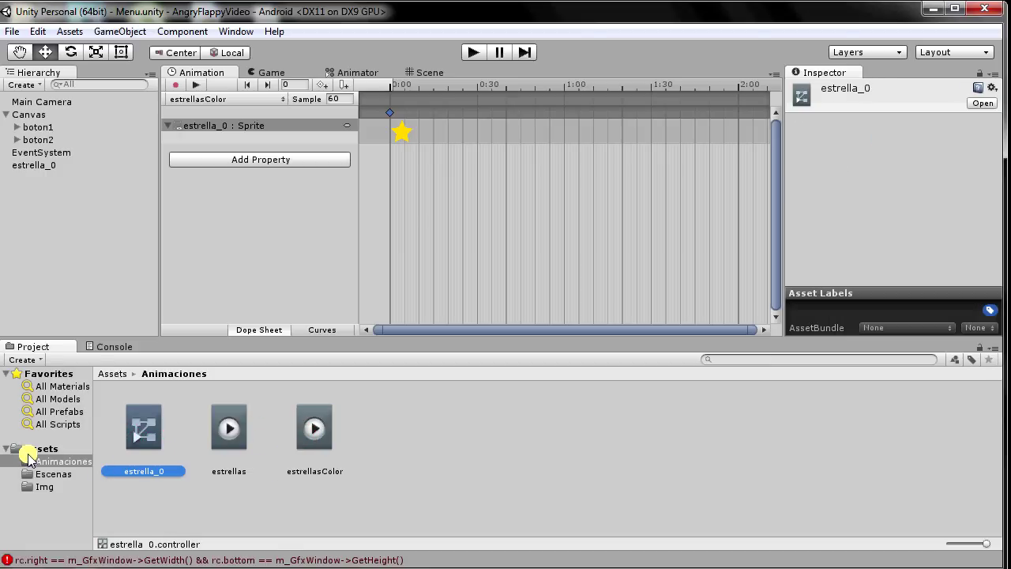
{"action": "right_click", "coordinate": [35, 165]}
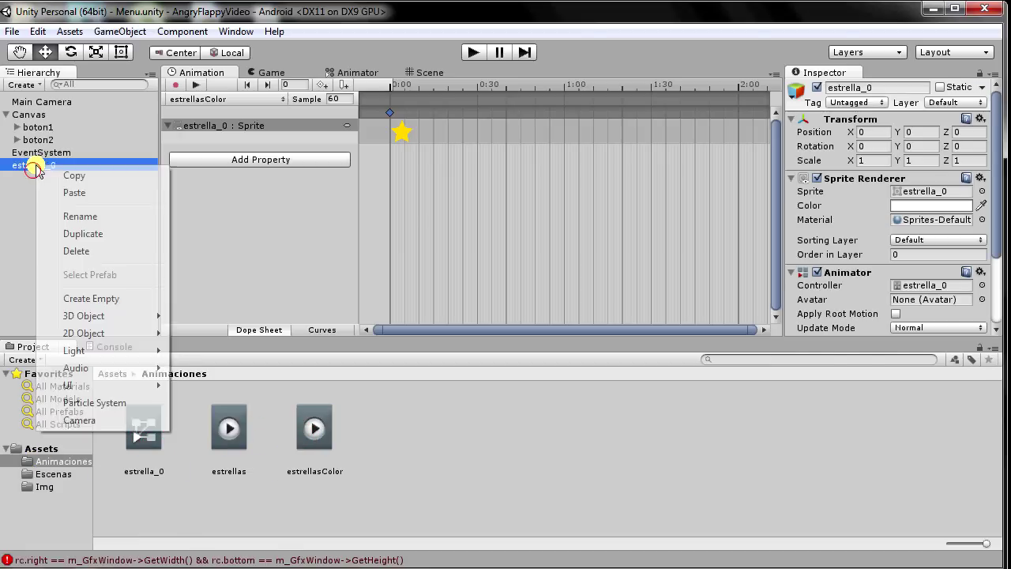
{"action": "left_click", "coordinate": [86, 253]}
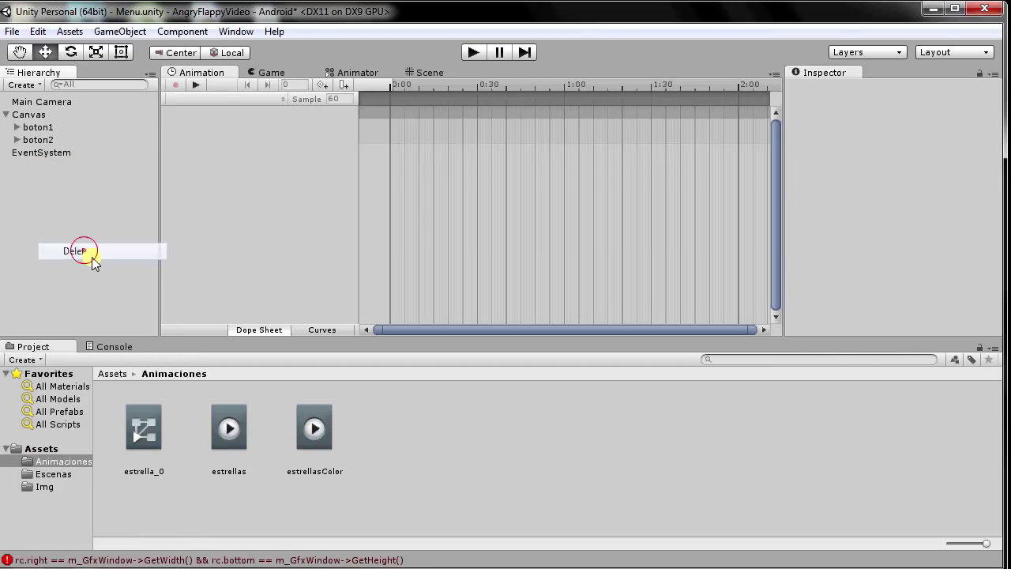
Step: Expand boton1 > Estrellas and add an Animator component to estrella1
{"action": "left_click", "coordinate": [16, 127]}
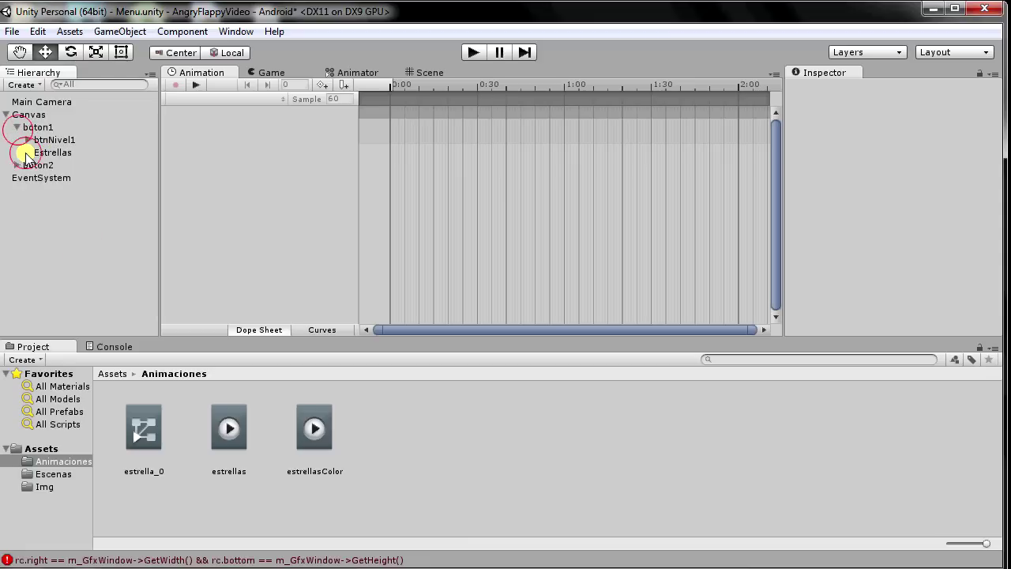
{"action": "left_click", "coordinate": [28, 153]}
{"action": "left_click", "coordinate": [63, 165]}
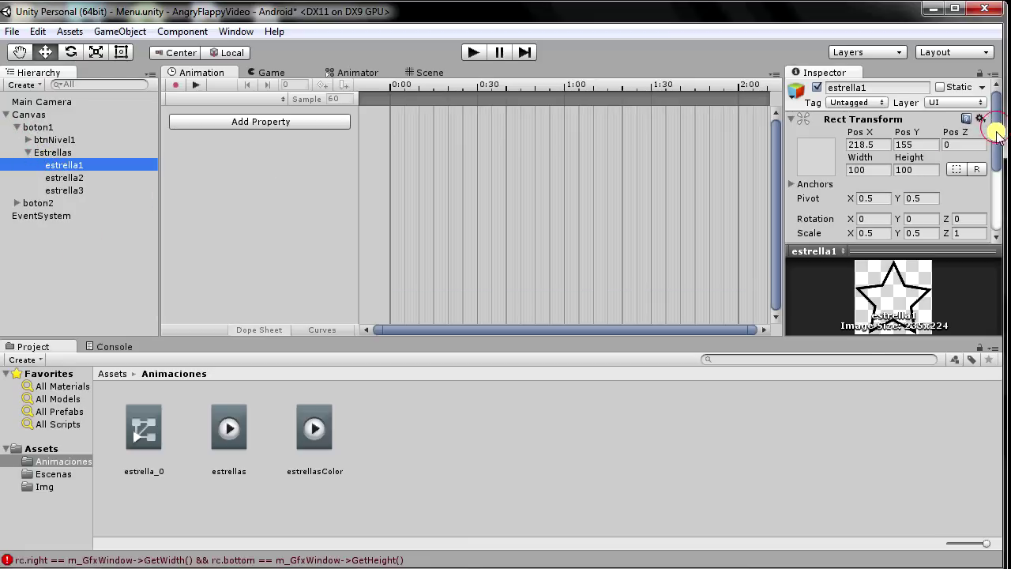
{"action": "left_click_drag", "start_coordinate": [997, 136], "coordinate": [997, 229]}
{"action": "left_click", "coordinate": [923, 230]}
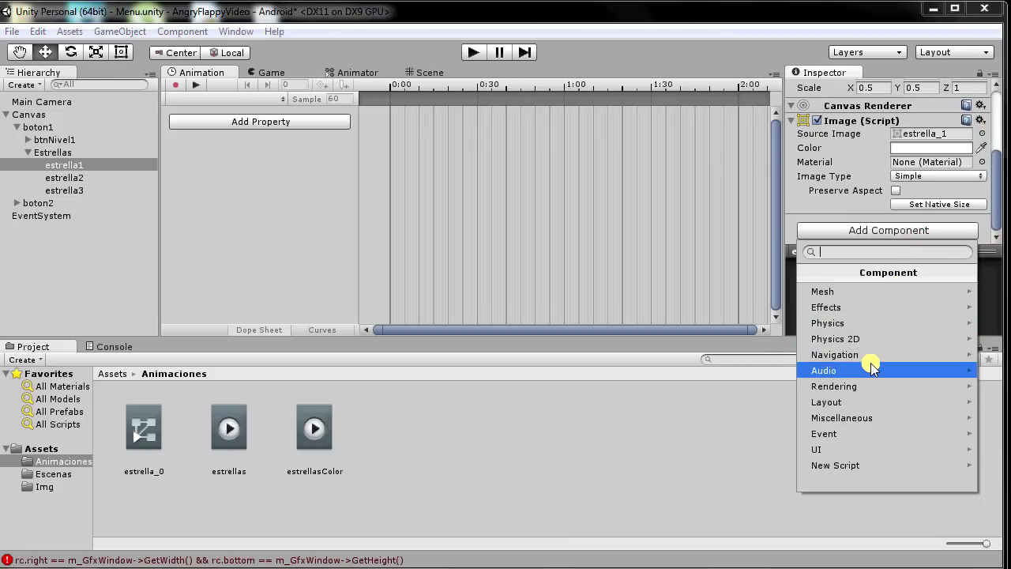
{"action": "type", "text": "anim"}
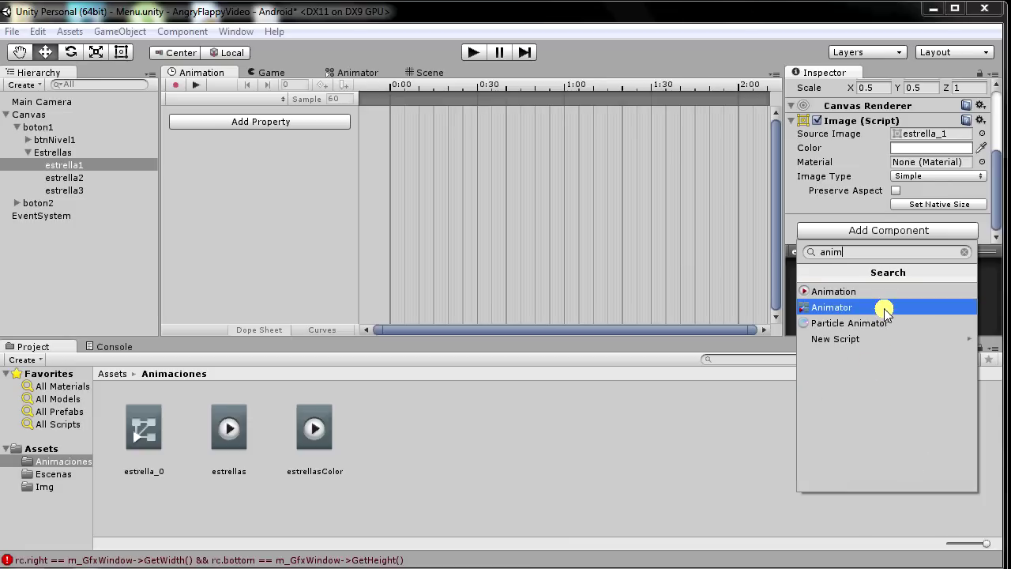
{"action": "left_click", "coordinate": [884, 311]}
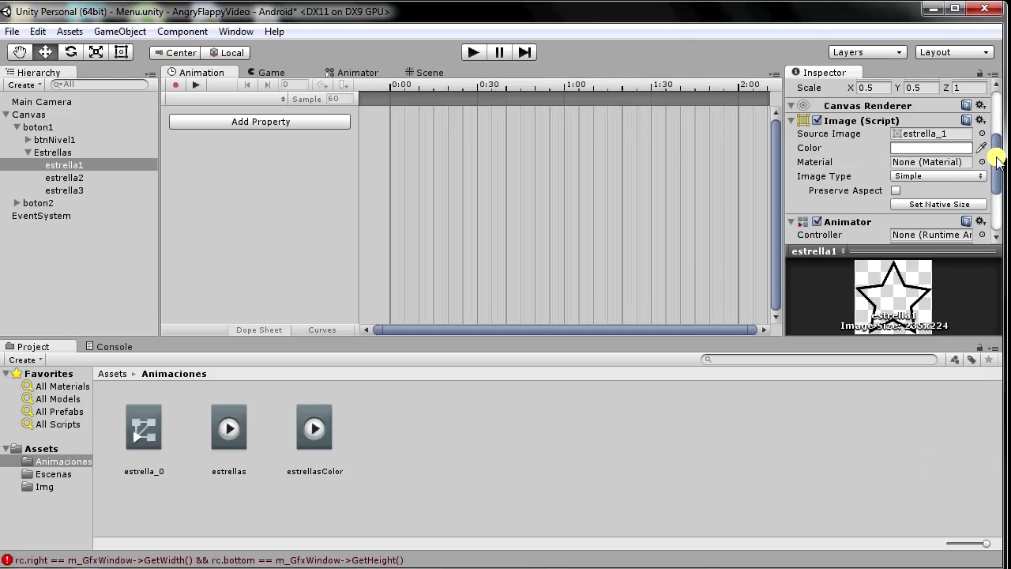
Step: Assign the estrella_0 controller to estrella1's Animator
{"action": "left_click_drag", "start_coordinate": [997, 155], "coordinate": [999, 192]}
{"action": "left_click", "coordinate": [983, 124]}
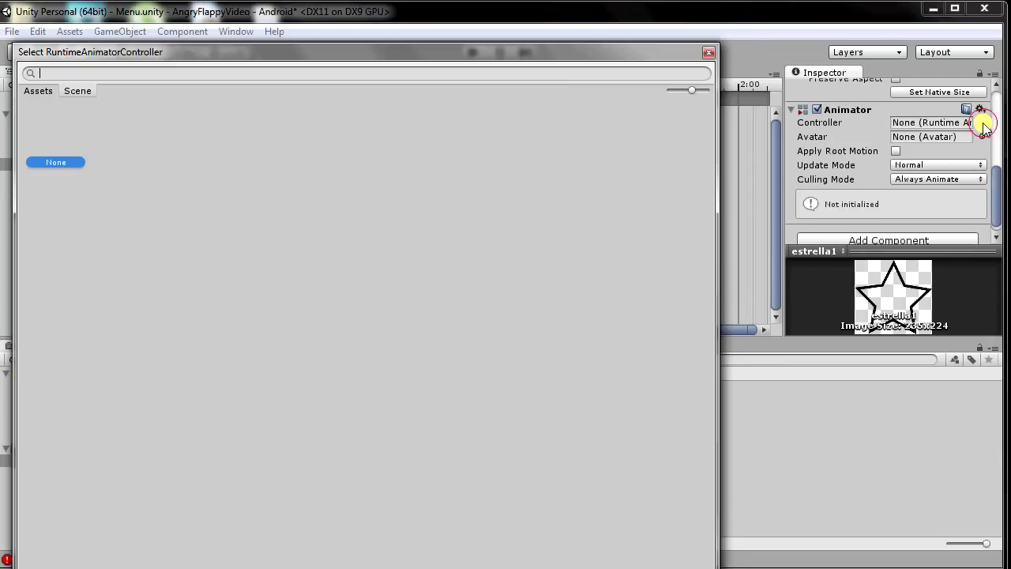
{"action": "left_click", "coordinate": [43, 92]}
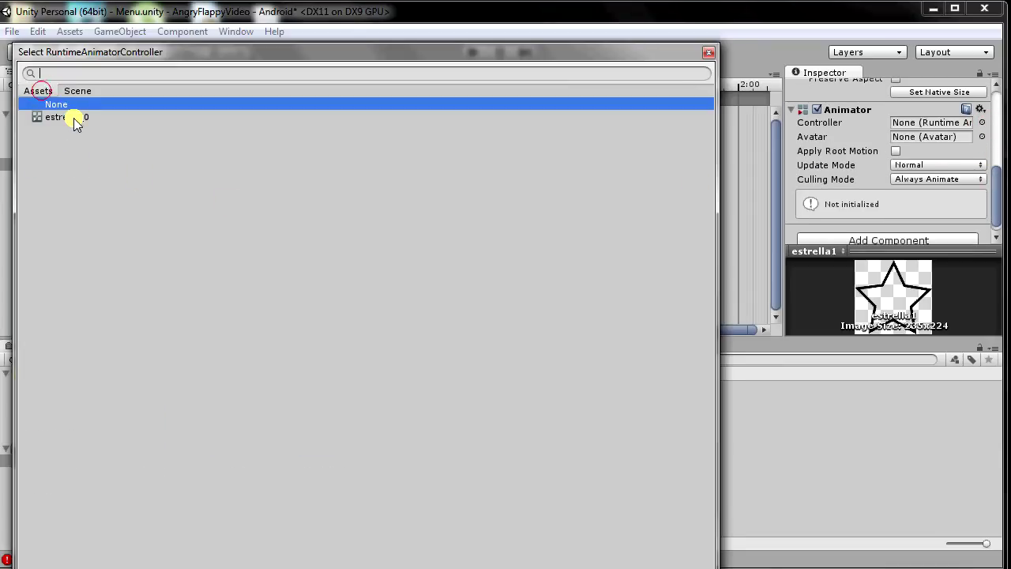
{"action": "double_click", "coordinate": [73, 118]}
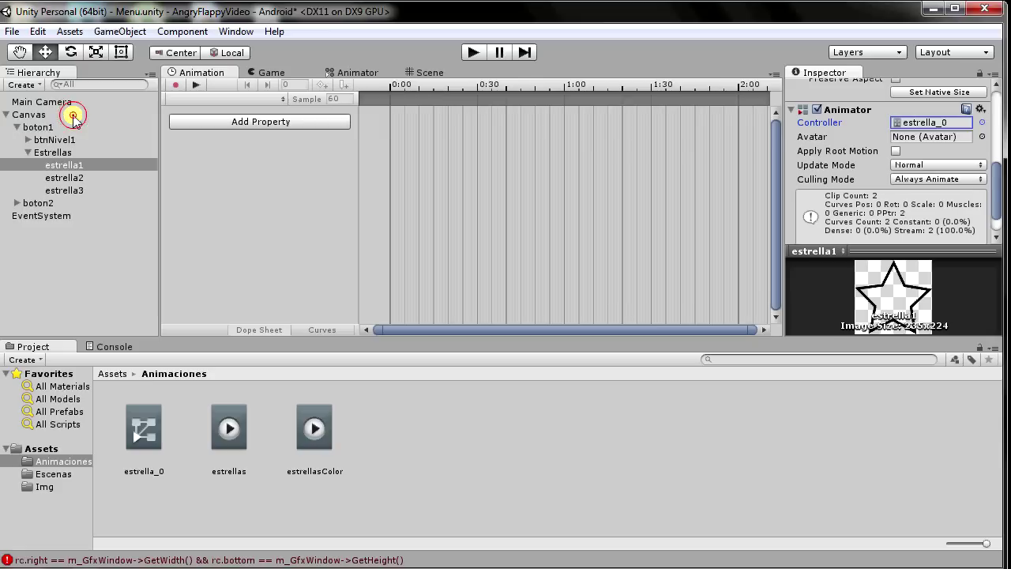
{"action": "left_click", "coordinate": [75, 177]}
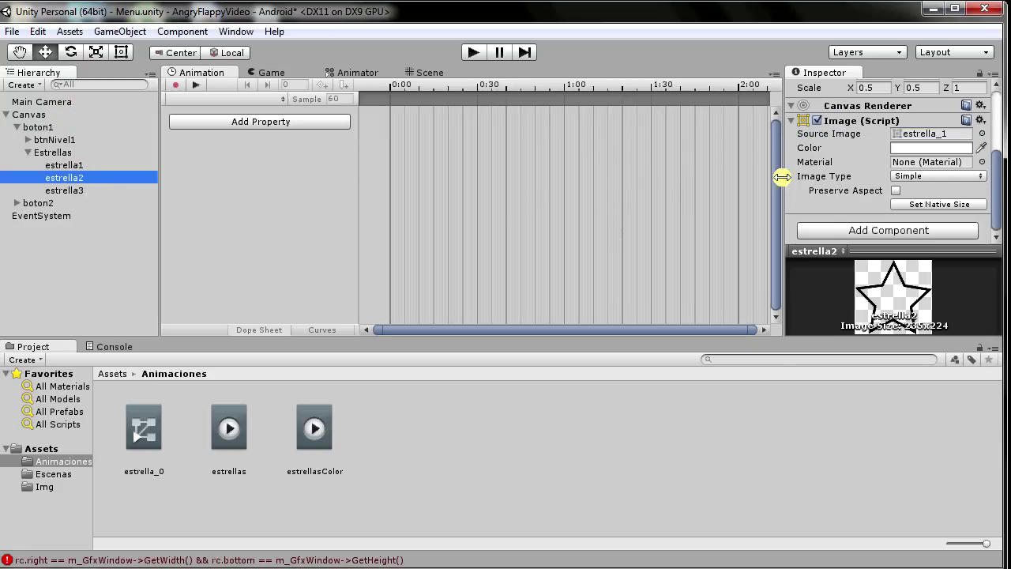
Step: Give boton1's estrella2 and estrella3 Animators using the estrella_0 controller
{"action": "left_click", "coordinate": [839, 232]}
{"action": "left_click", "coordinate": [844, 307]}
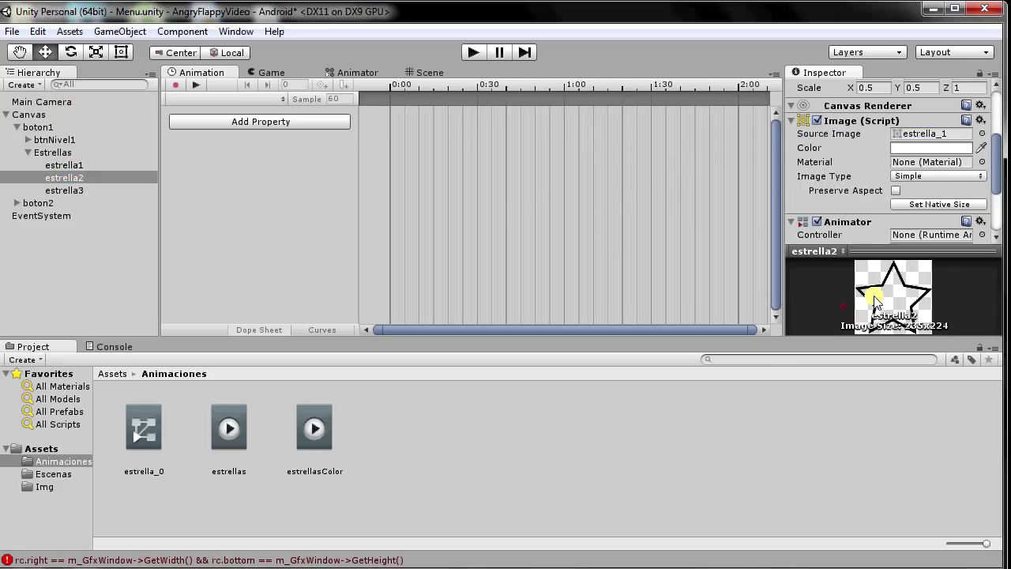
{"action": "scroll", "coordinate": [874, 187], "scroll_direction": "down", "scroll_amount": 2}
{"action": "scroll", "coordinate": [909, 183], "scroll_direction": "down", "scroll_amount": 3}
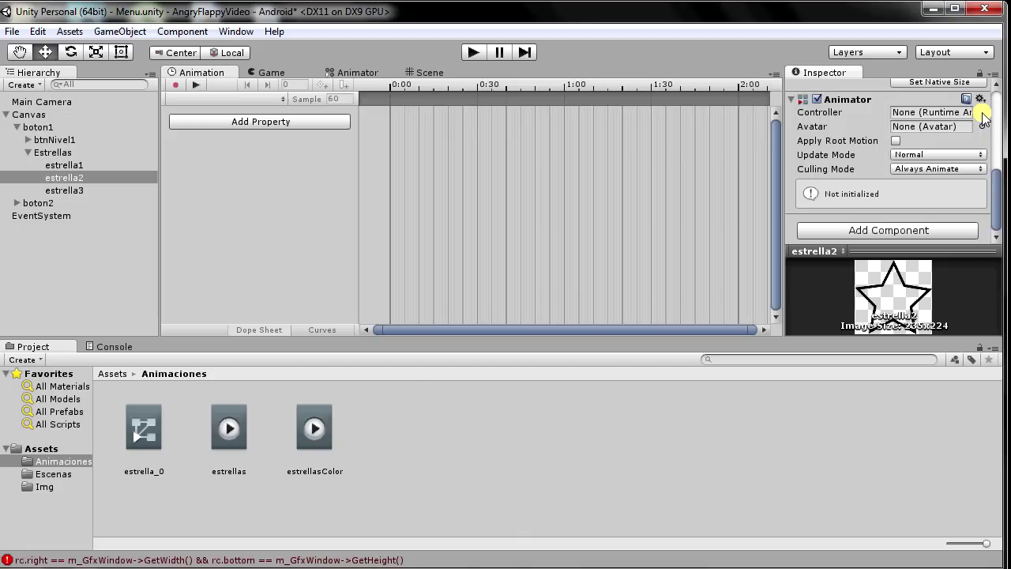
{"action": "left_click", "coordinate": [983, 113]}
{"action": "left_click", "coordinate": [118, 190]}
{"action": "left_click", "coordinate": [889, 229]}
{"action": "left_click", "coordinate": [844, 291]}
{"action": "scroll", "coordinate": [979, 180], "scroll_direction": "down", "scroll_amount": 2}
{"action": "left_click", "coordinate": [982, 140]}
{"action": "double_click", "coordinate": [50, 135]}
Step: Expand boton2 > Estrellas and give its estrella1 and estrella2 Animators with the estrella_0 controller
{"action": "left_click", "coordinate": [17, 203]}
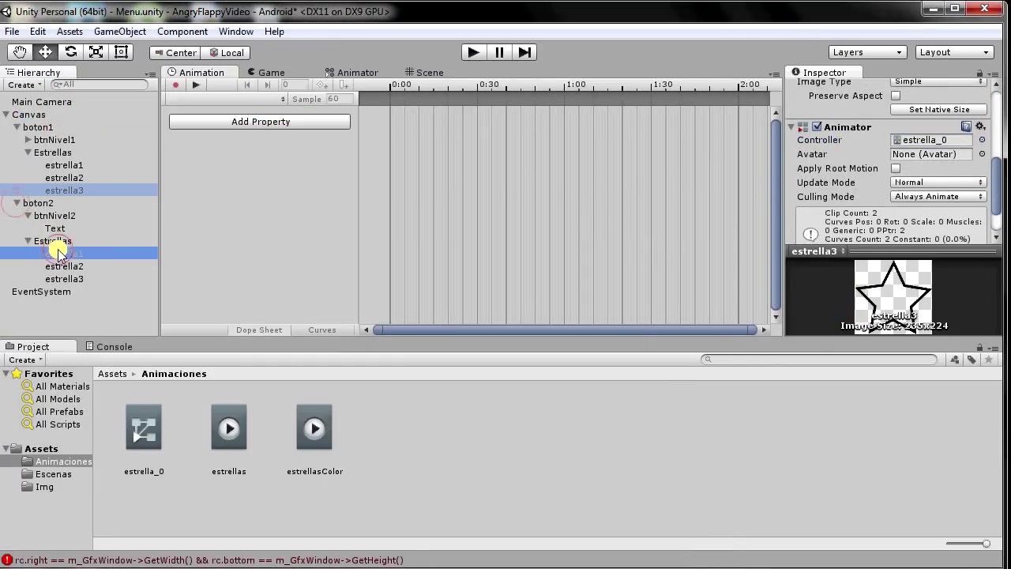
{"action": "left_click", "coordinate": [64, 253]}
{"action": "left_click", "coordinate": [889, 230]}
{"action": "left_click", "coordinate": [883, 307]}
{"action": "left_click", "coordinate": [982, 110]}
{"action": "left_click", "coordinate": [68, 116]}
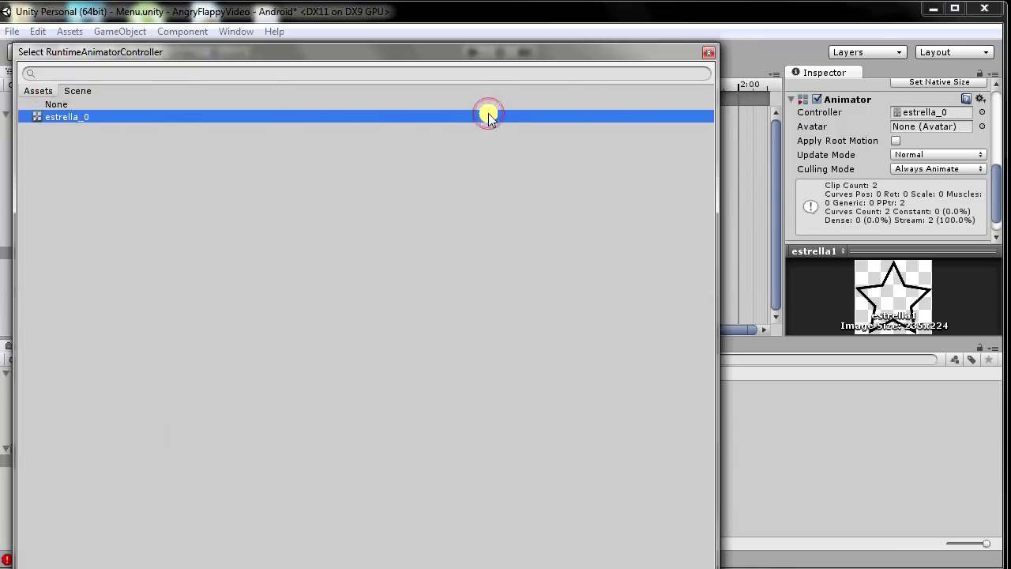
{"action": "left_click", "coordinate": [64, 266]}
{"action": "left_click", "coordinate": [889, 230]}
{"action": "left_click", "coordinate": [883, 308]}
{"action": "scroll", "coordinate": [892, 198], "scroll_direction": "down", "scroll_amount": 2}
{"action": "left_click", "coordinate": [982, 137]}
{"action": "left_click", "coordinate": [47, 115]}
Step: Add an Animator with the estrella_0 controller to boton2's estrella3
{"action": "left_click", "coordinate": [64, 279]}
{"action": "left_click", "coordinate": [982, 134]}
{"action": "left_click", "coordinate": [980, 135]}
{"action": "left_click", "coordinate": [888, 230]}
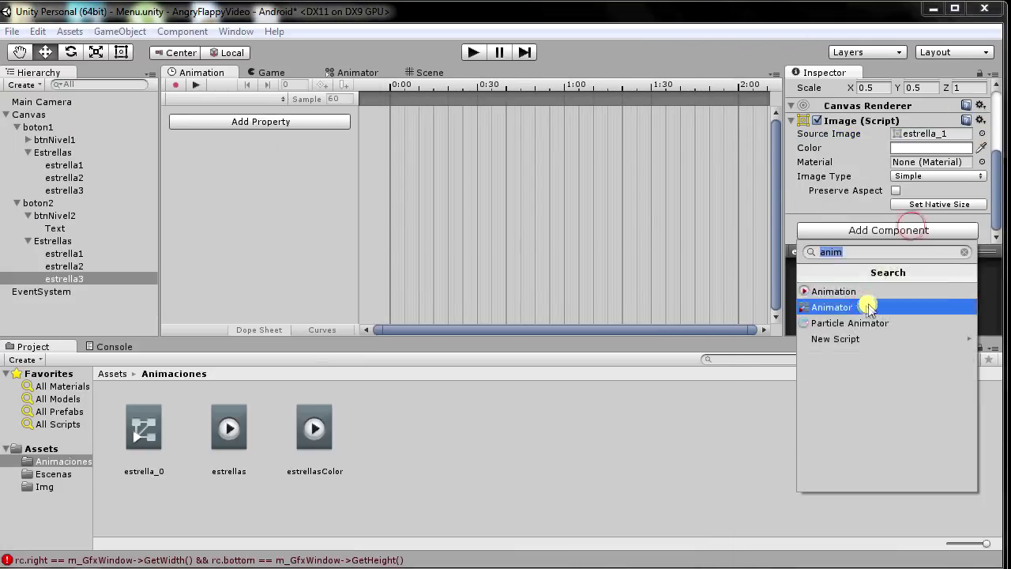
{"action": "left_click", "coordinate": [869, 304]}
{"action": "left_click", "coordinate": [982, 112]}
{"action": "double_click", "coordinate": [56, 113]}
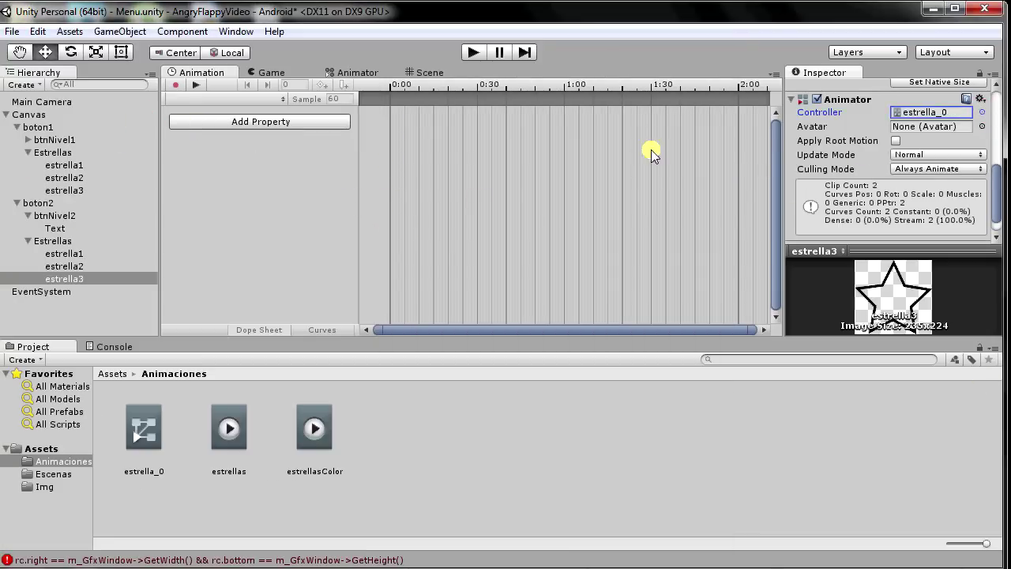
Step: Show the controller in the Animator and spread the estrellas and estrellasColor states apart
{"action": "left_click", "coordinate": [64, 165]}
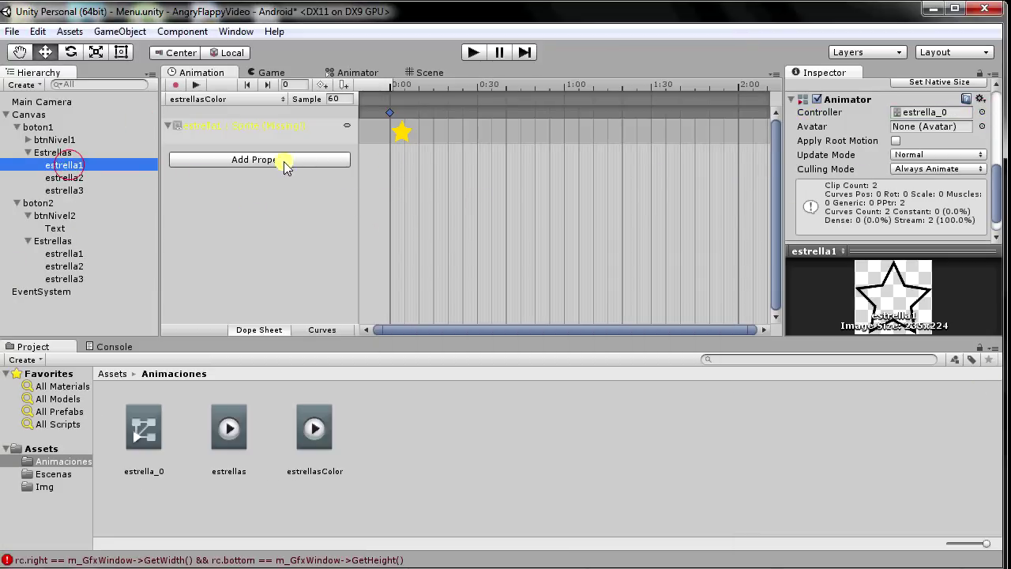
{"action": "left_click", "coordinate": [352, 72]}
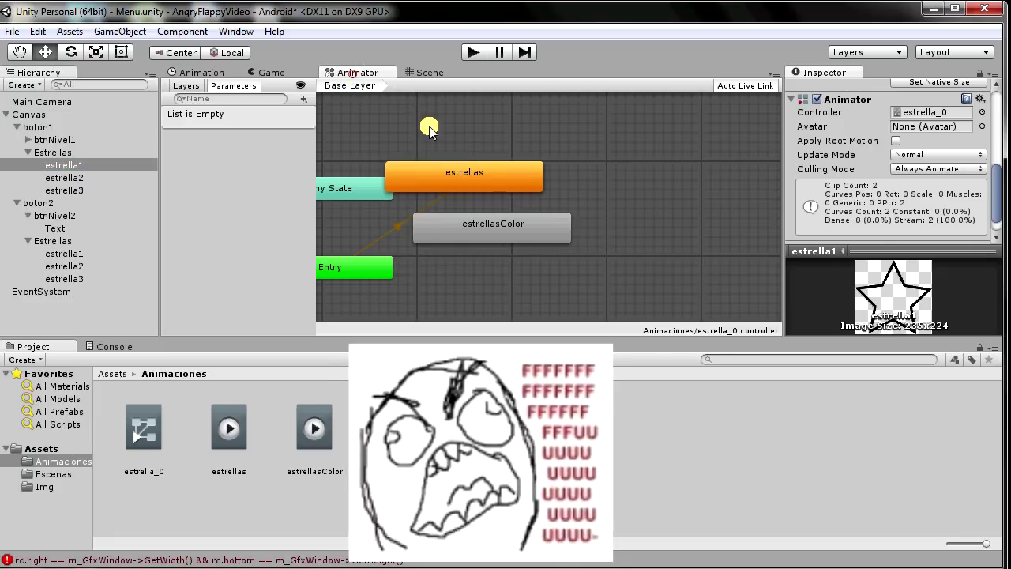
{"action": "left_click_drag", "start_coordinate": [497, 232], "coordinate": [667, 251]}
{"action": "left_click_drag", "start_coordinate": [495, 177], "coordinate": [507, 146]}
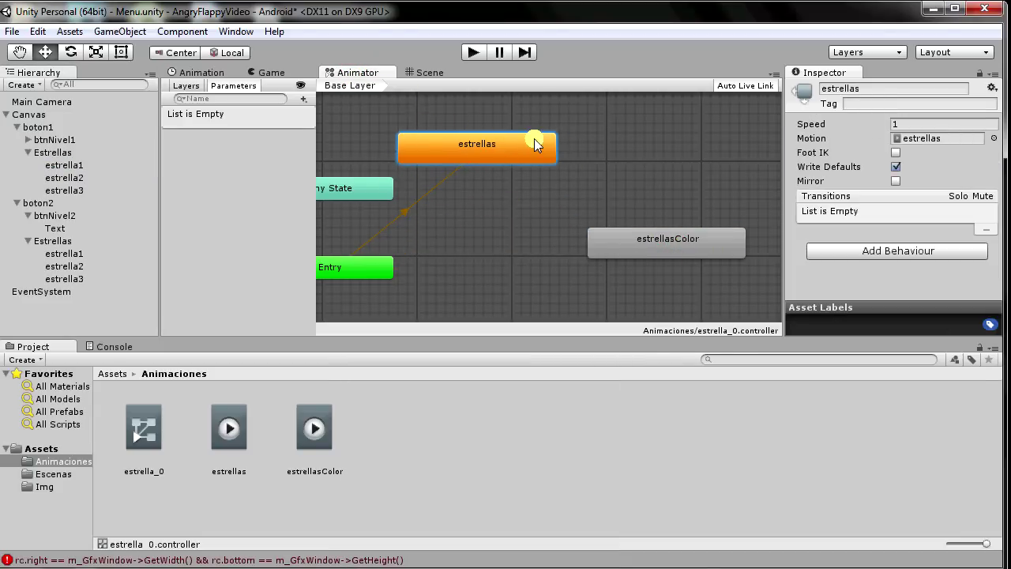
Step: Make a transition from the estrellas state to estrellasColor
{"action": "right_click", "coordinate": [502, 144]}
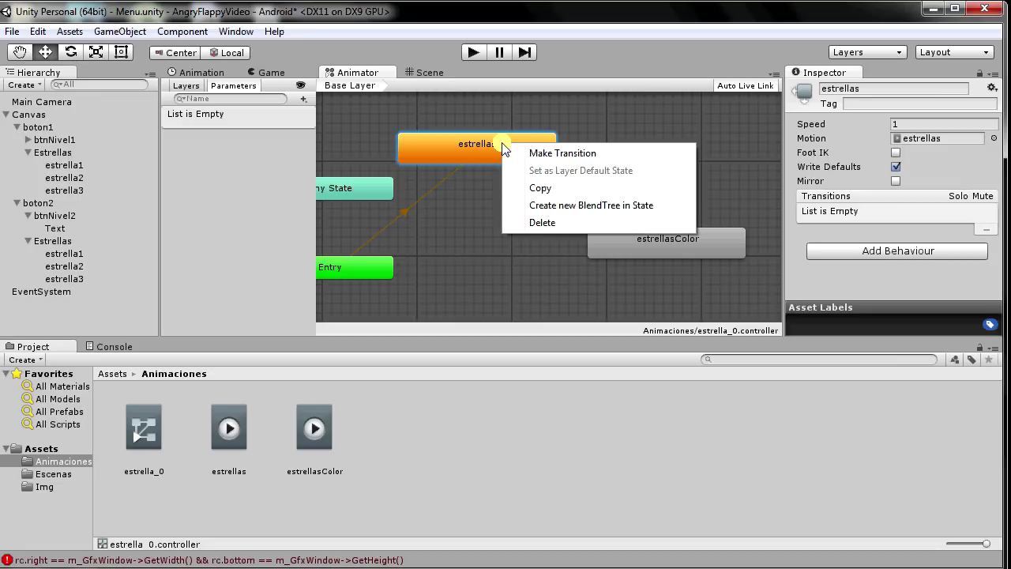
{"action": "left_click", "coordinate": [536, 151]}
{"action": "left_click", "coordinate": [660, 239]}
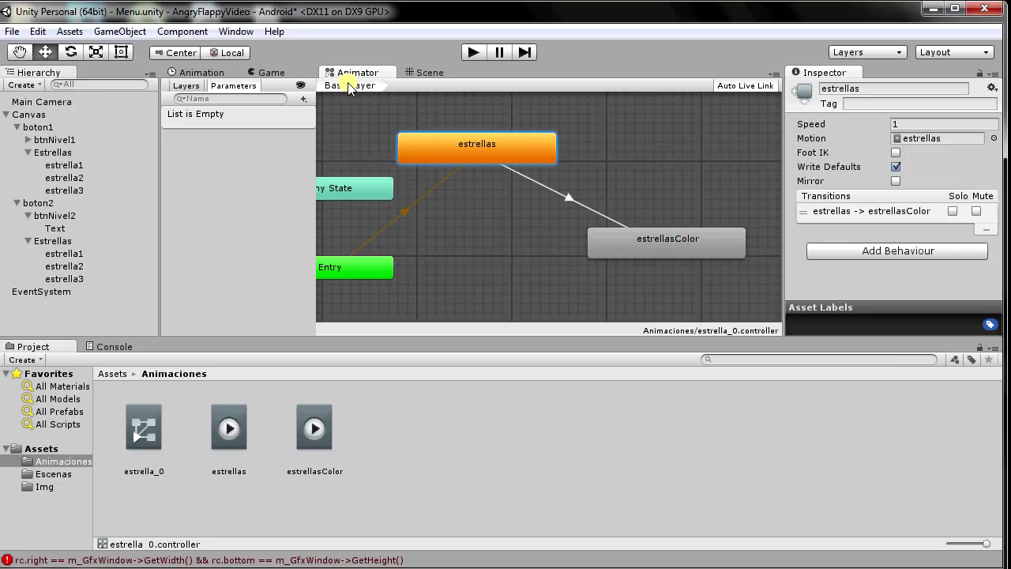
Step: Select the estrellas→estrellasColor transition and add a new Bool parameter to the controller
{"action": "left_click", "coordinate": [231, 31]}
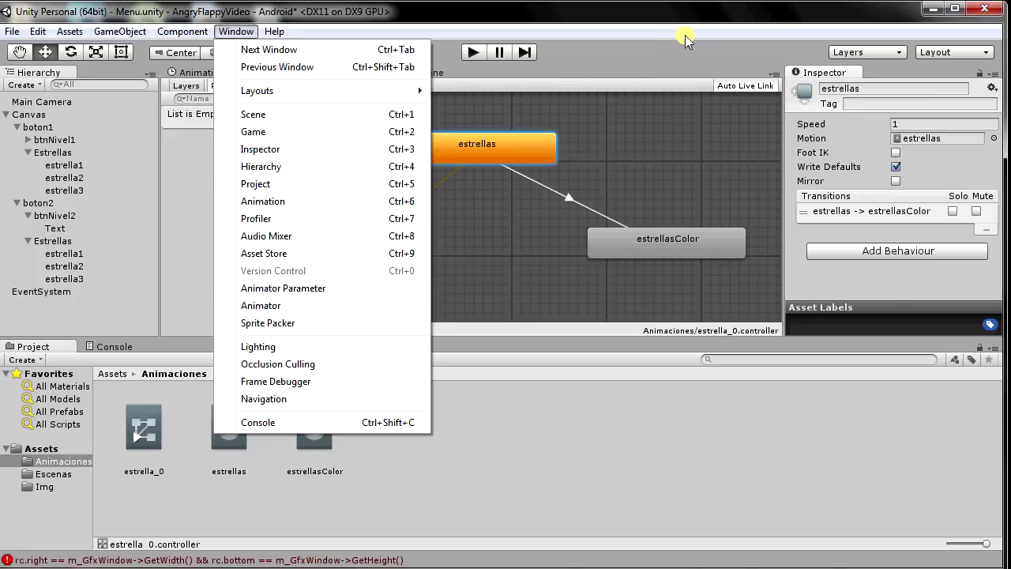
{"action": "left_click", "coordinate": [648, 49]}
{"action": "left_click", "coordinate": [552, 193]}
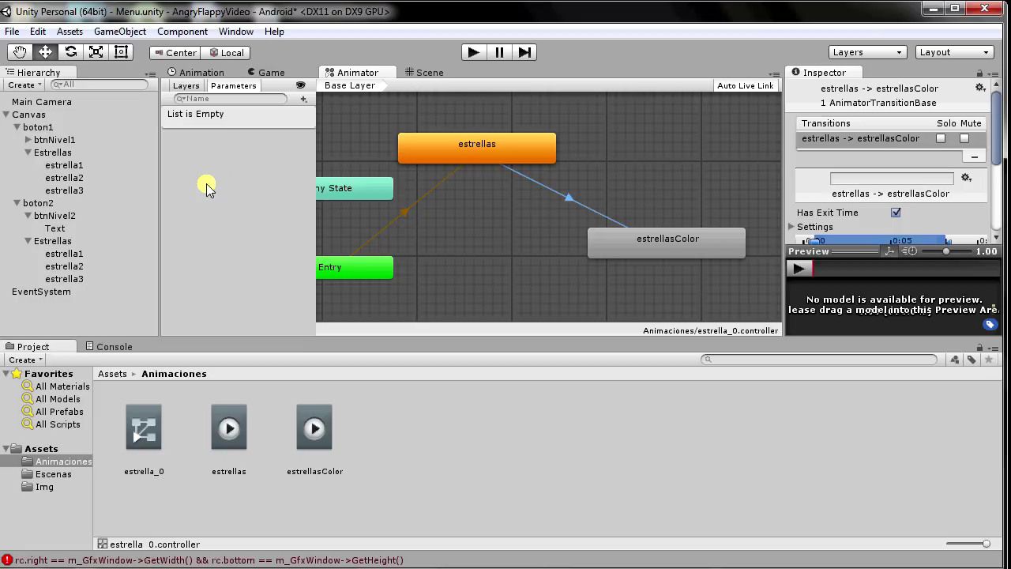
{"action": "left_click", "coordinate": [303, 99]}
{"action": "left_click", "coordinate": [337, 151]}
{"action": "type", "text": "Pintar"}
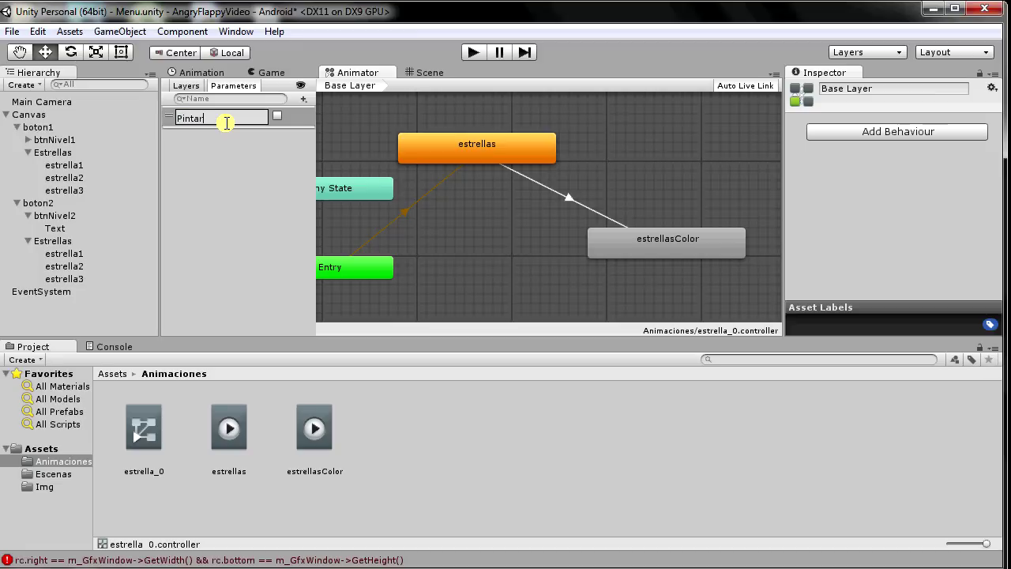
Step: Name the Bool parameter Pintar and turn off Has Exit Time on the estrellas→estrellasColor transition
{"action": "key", "text": "Return"}
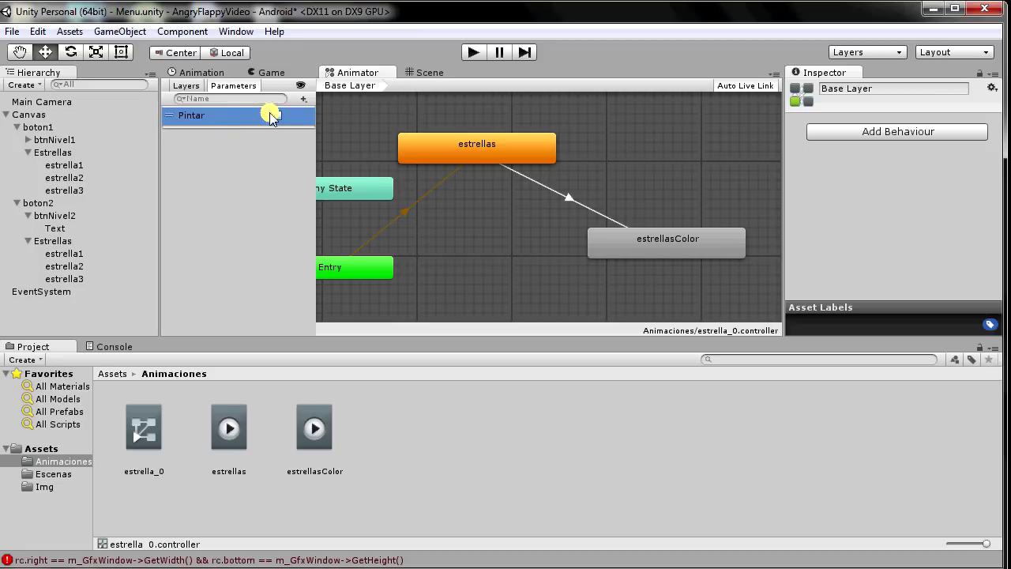
{"action": "left_click", "coordinate": [555, 194]}
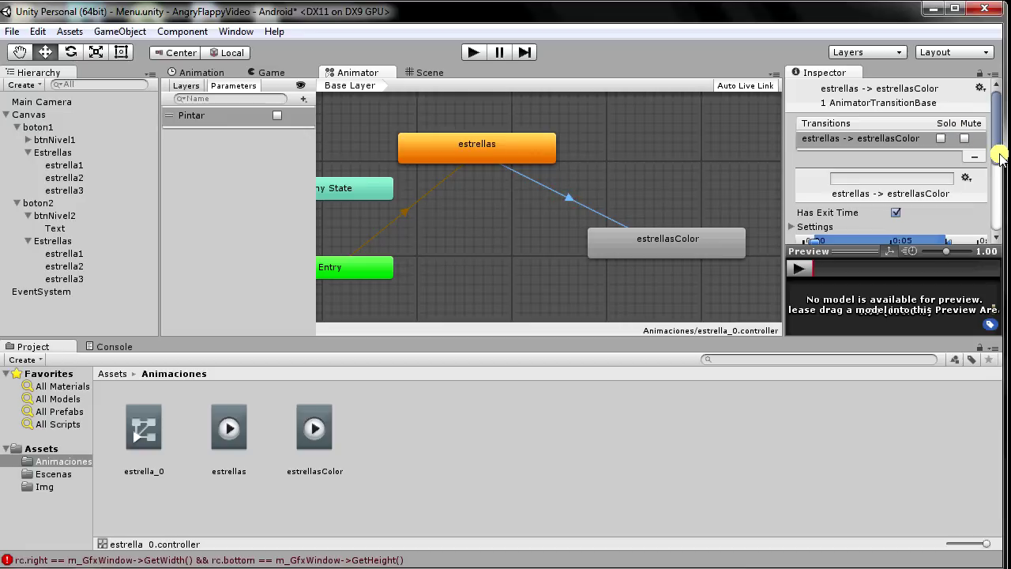
{"action": "left_click_drag", "start_coordinate": [997, 129], "coordinate": [995, 142]}
{"action": "left_click", "coordinate": [792, 199]}
{"action": "scroll", "coordinate": [906, 181], "scroll_direction": "down", "scroll_amount": 2}
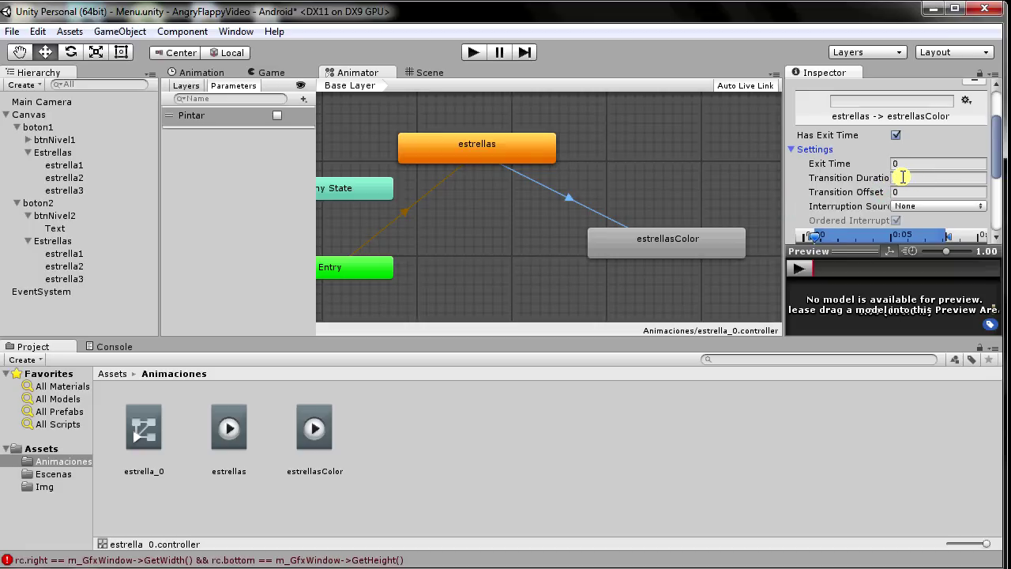
{"action": "left_click", "coordinate": [896, 136]}
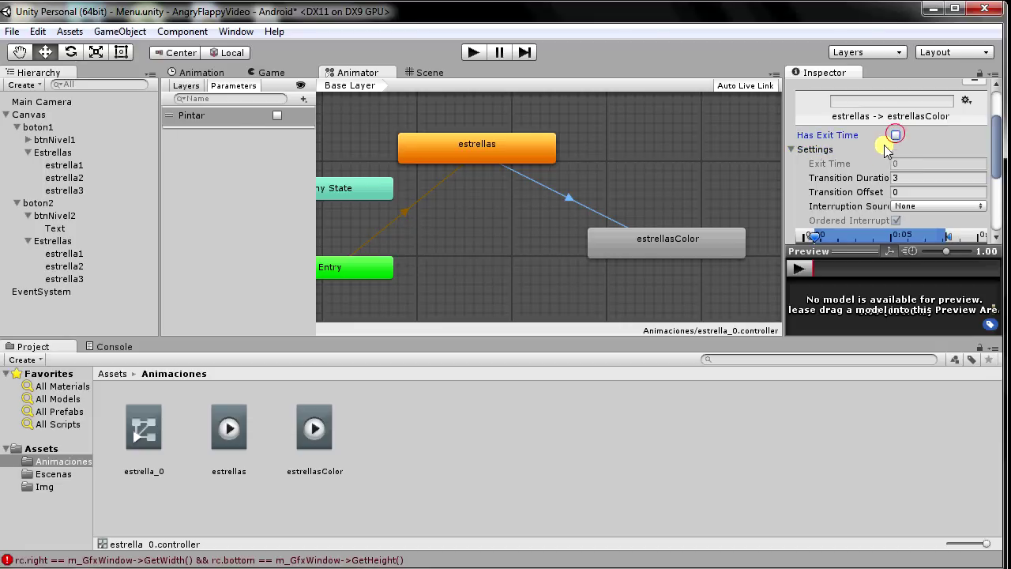
Step: Set the transition duration to 0
{"action": "scroll", "coordinate": [904, 156], "scroll_direction": "down", "scroll_amount": 2}
{"action": "left_click", "coordinate": [903, 136]}
{"action": "type", "text": "0"}
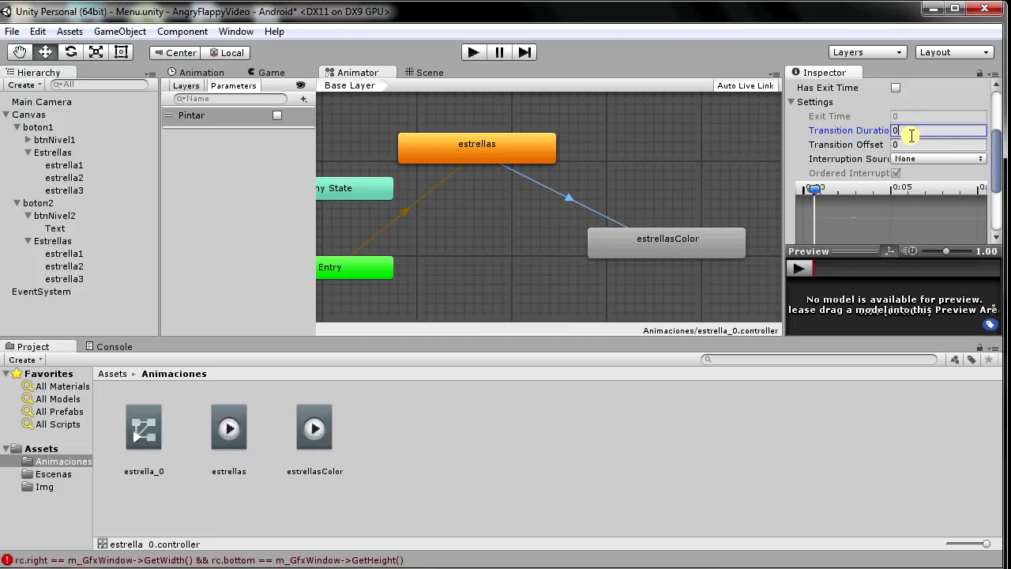
{"action": "scroll", "coordinate": [911, 135], "scroll_direction": "down", "scroll_amount": 2}
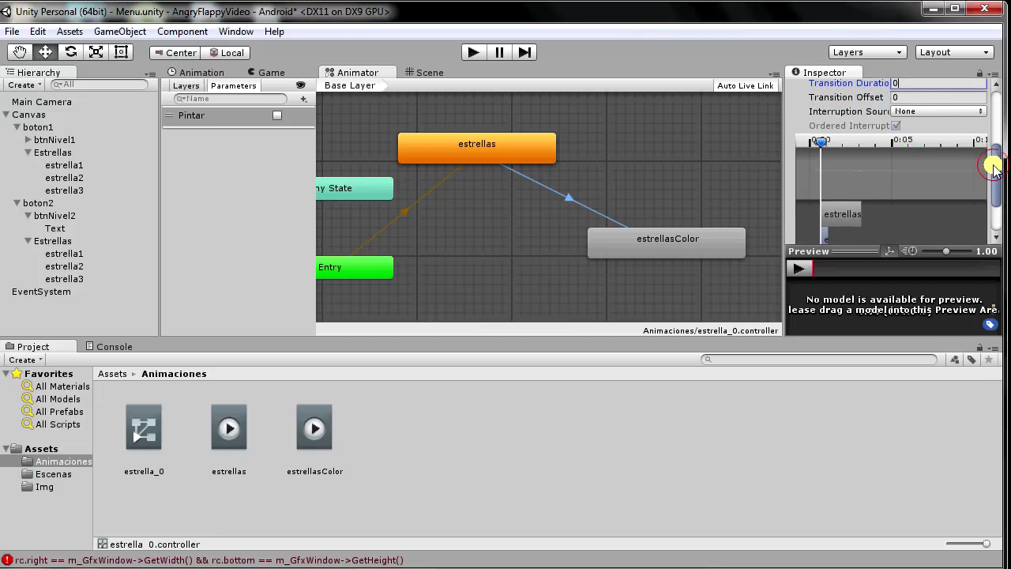
{"action": "left_click_drag", "start_coordinate": [994, 168], "coordinate": [997, 216]}
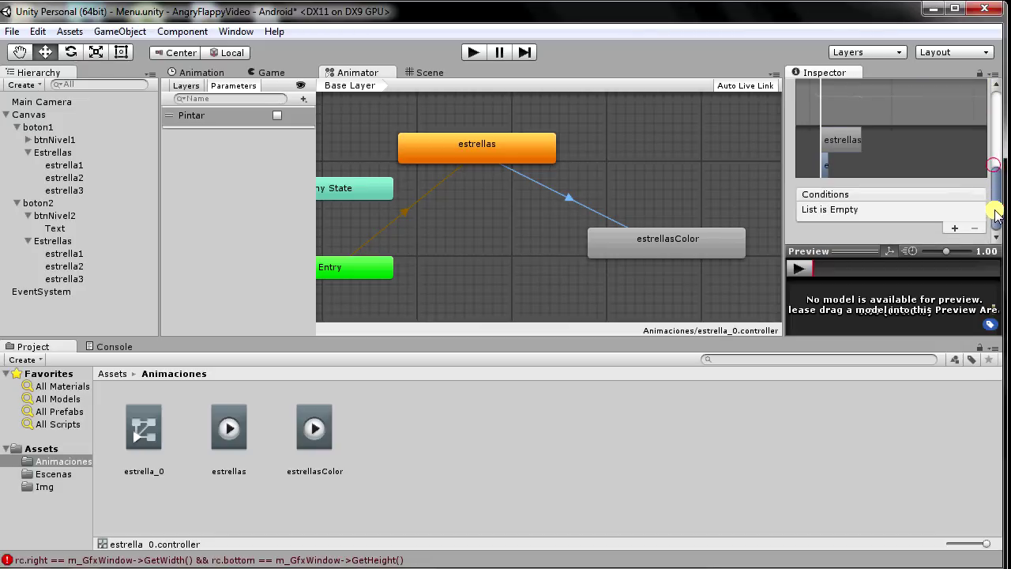
Step: Add a Pintar = true condition to the transition, then check the estrellas and estrellasColor states
{"action": "left_click", "coordinate": [955, 227]}
{"action": "left_click", "coordinate": [890, 211]}
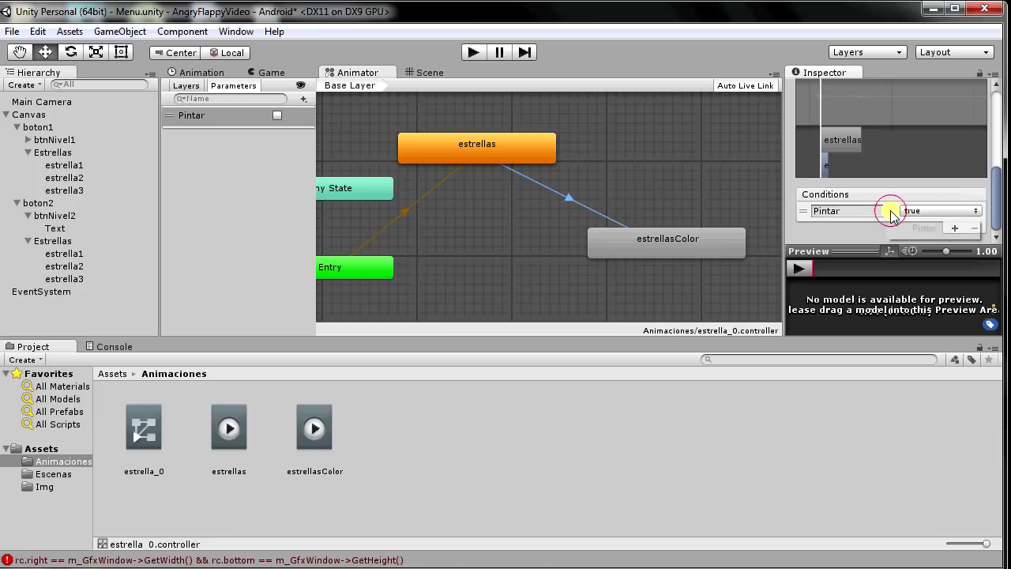
{"action": "mouse_move", "coordinate": [994, 197]}
{"action": "left_mouse_down"}
{"action": "mouse_move", "coordinate": [995, 162]}
{"action": "mouse_move", "coordinate": [995, 188]}
{"action": "left_mouse_up"}
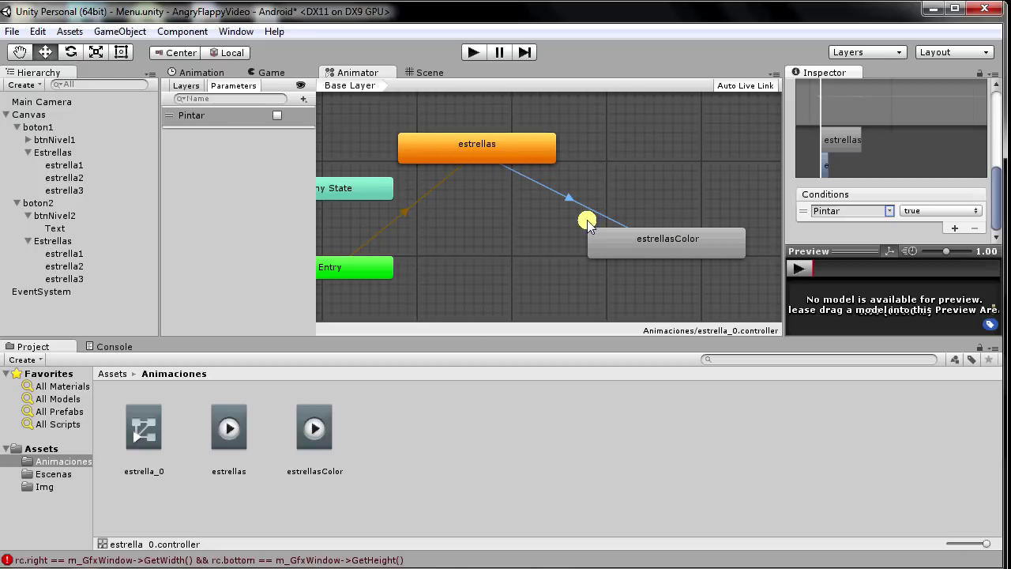
{"action": "mouse_move", "coordinate": [997, 194]}
{"action": "left_mouse_down"}
{"action": "mouse_move", "coordinate": [993, 178]}
{"action": "mouse_move", "coordinate": [994, 212]}
{"action": "left_mouse_up"}
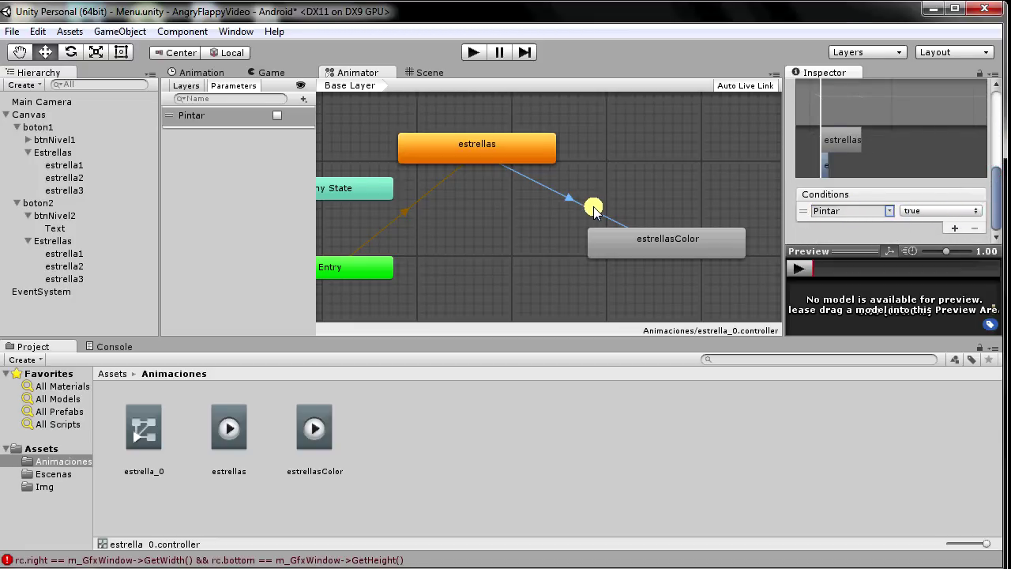
{"action": "left_click", "coordinate": [506, 155]}
{"action": "left_click", "coordinate": [644, 238]}
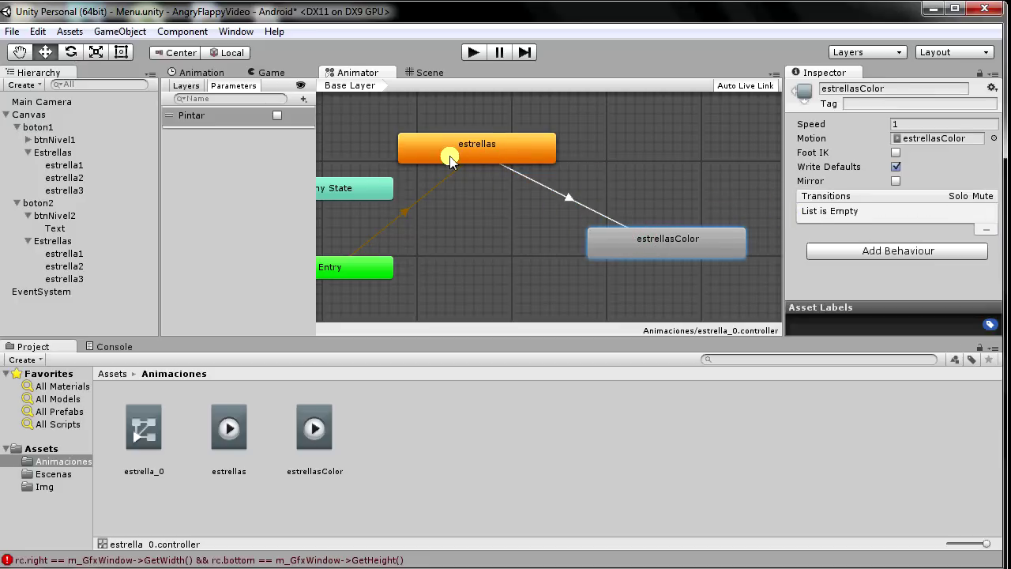
Step: Check all six estrella objects under boton1 and boton2, then show the Game view
{"action": "left_click", "coordinate": [67, 254]}
{"action": "left_click", "coordinate": [79, 166]}
{"action": "left_click", "coordinate": [78, 177]}
{"action": "left_click", "coordinate": [75, 191]}
{"action": "left_click", "coordinate": [71, 253]}
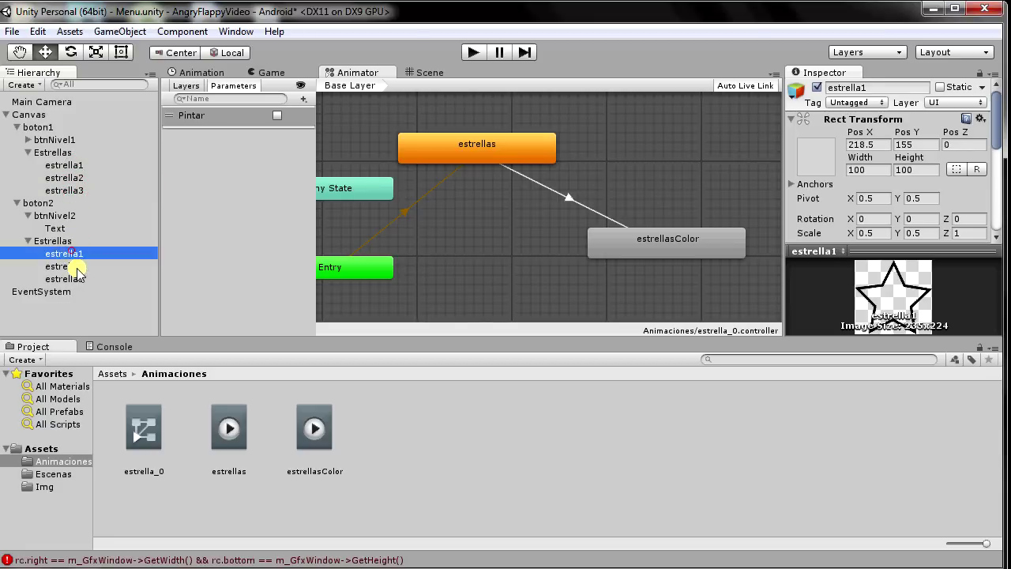
{"action": "left_click", "coordinate": [75, 266]}
{"action": "left_click", "coordinate": [75, 279]}
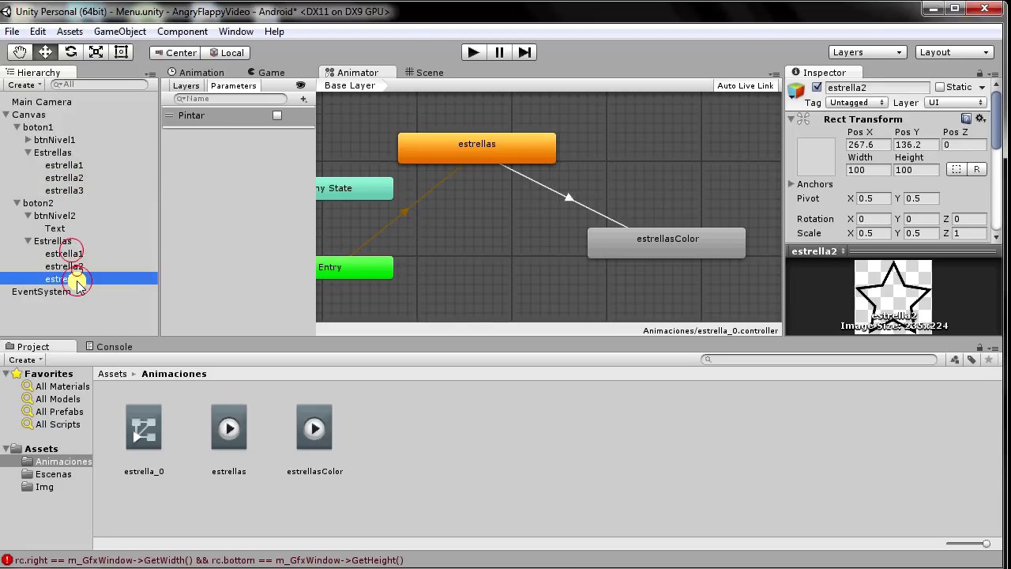
{"action": "left_click", "coordinate": [69, 166]}
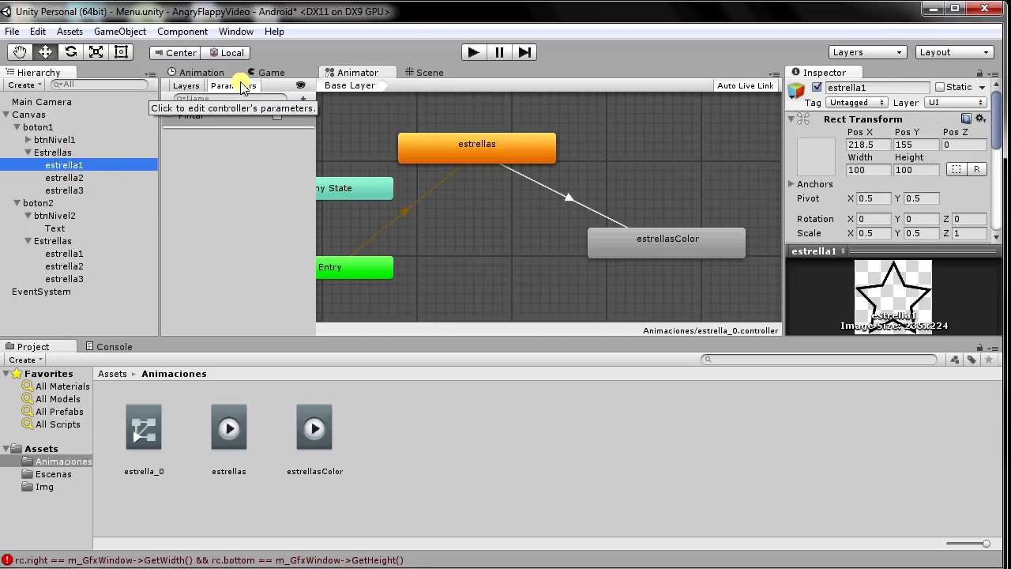
{"action": "left_click", "coordinate": [267, 72]}
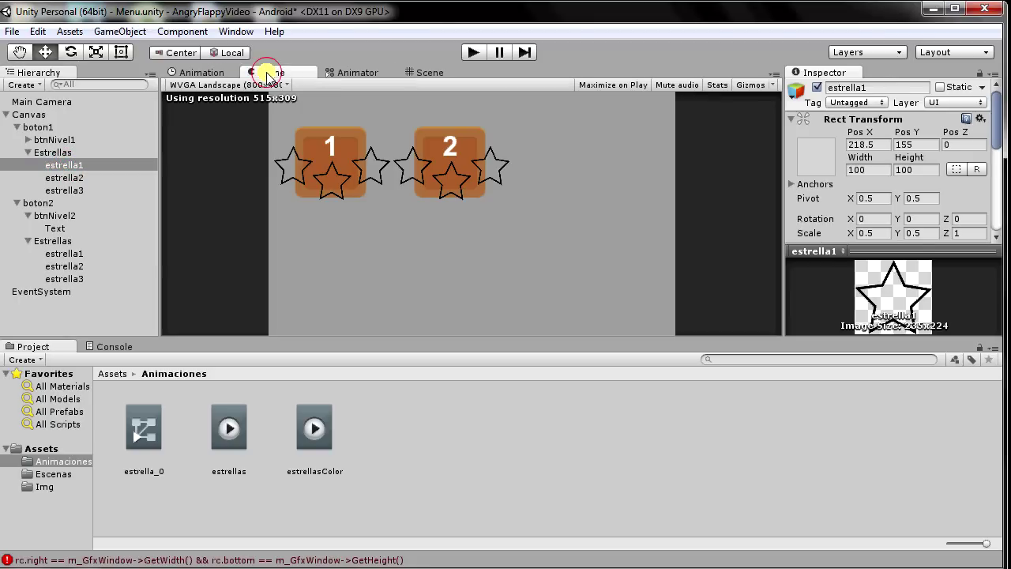
Step: Play and stop the scene to test the stars, recheck the star objects, and save the scene
{"action": "left_click", "coordinate": [472, 54]}
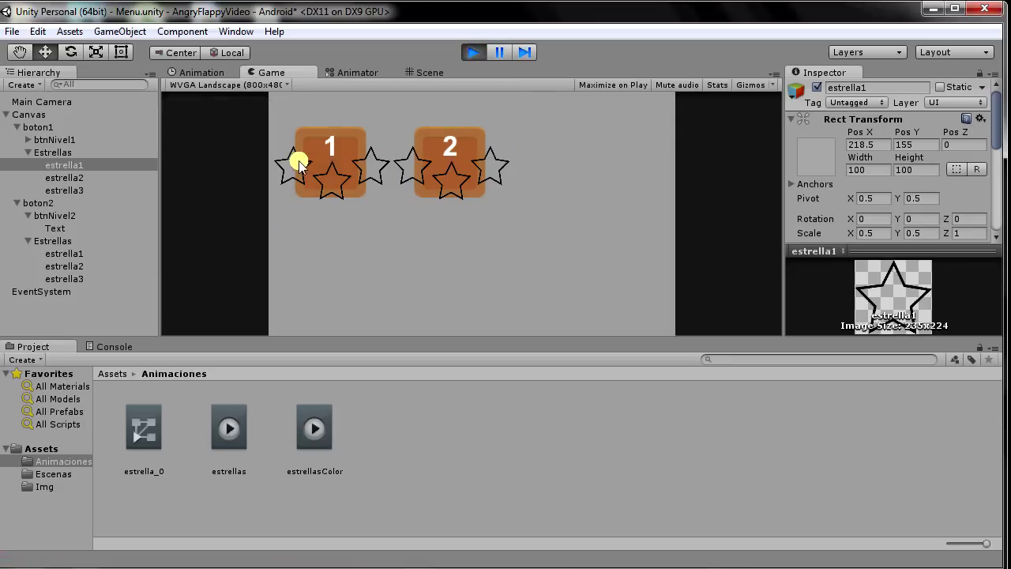
{"action": "left_click", "coordinate": [472, 52]}
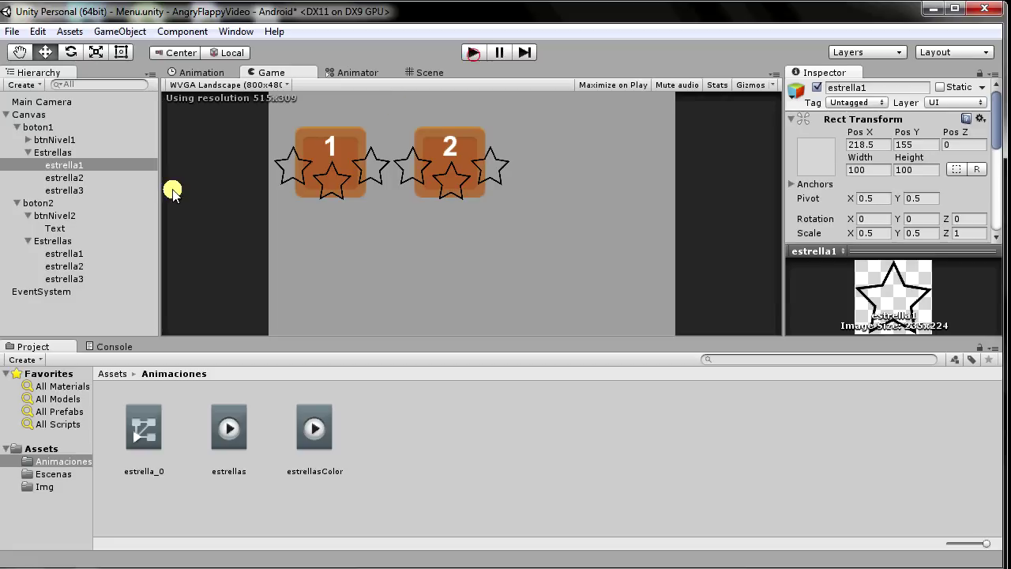
{"action": "left_click", "coordinate": [68, 179]}
{"action": "left_click", "coordinate": [68, 191]}
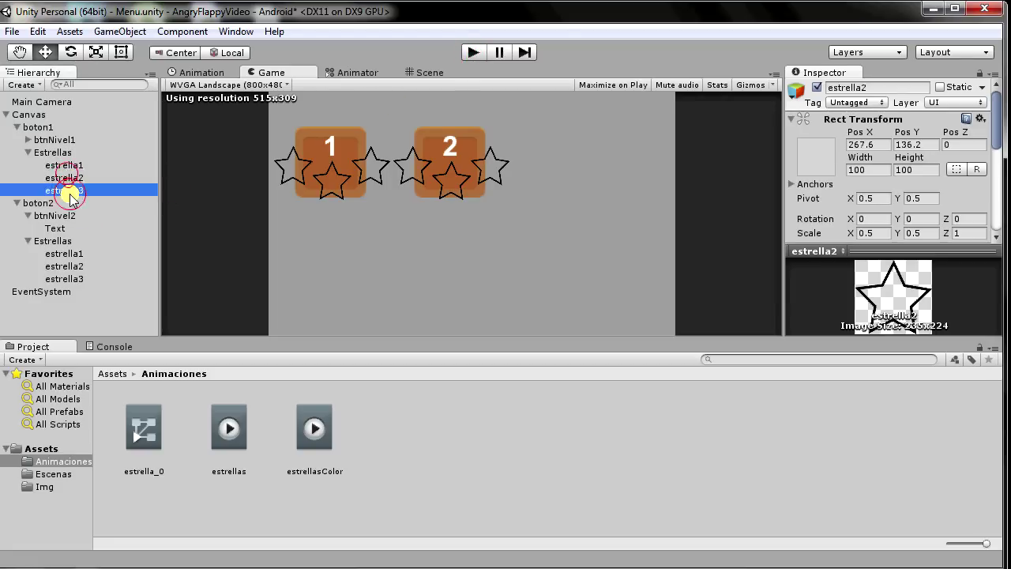
{"action": "left_click", "coordinate": [68, 253]}
{"action": "left_click", "coordinate": [69, 266]}
{"action": "left_click", "coordinate": [69, 279]}
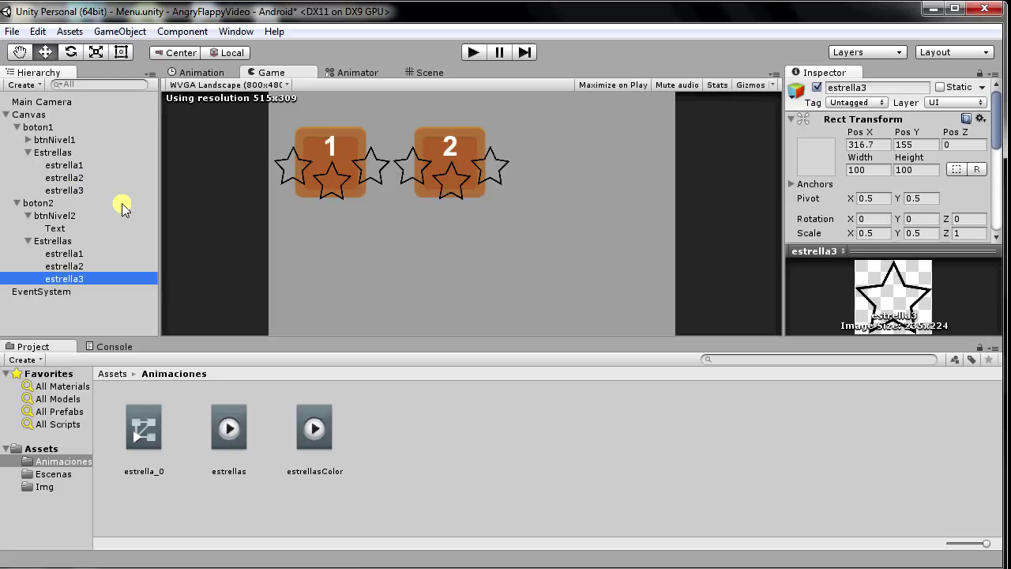
{"action": "left_click", "coordinate": [12, 32]}
{"action": "left_click", "coordinate": [36, 93]}
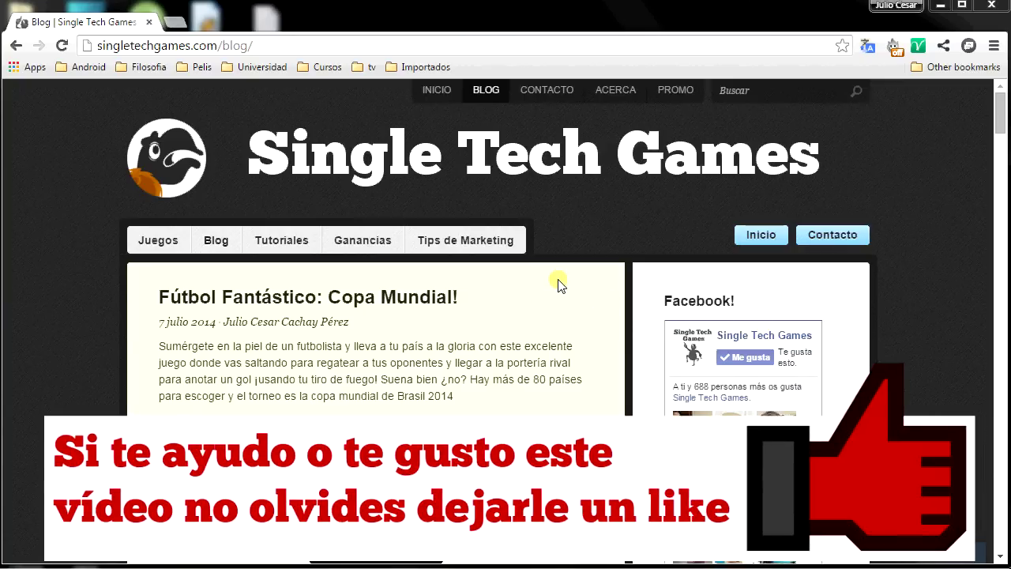
{"action": "left_click", "coordinate": [579, 189]}
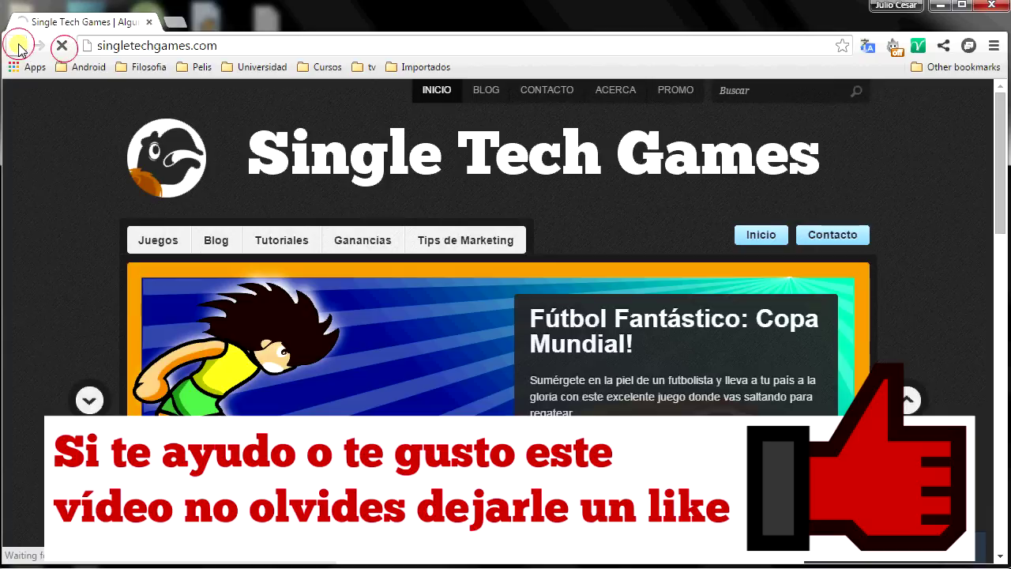
{"action": "left_click", "coordinate": [17, 45]}
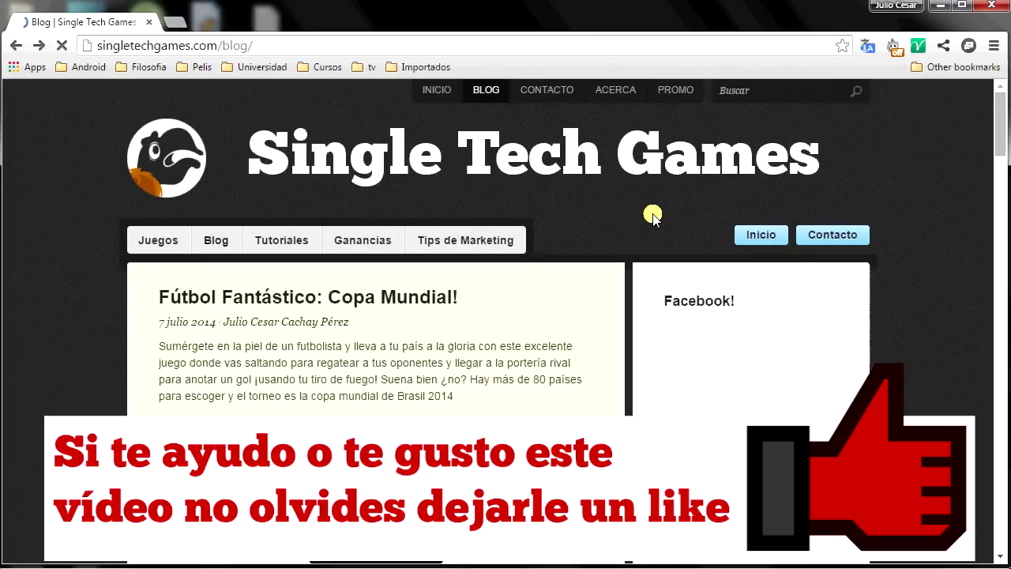
{"action": "scroll", "coordinate": [654, 214], "scroll_direction": "down", "scroll_amount": 3}
{"action": "scroll", "coordinate": [655, 216], "scroll_direction": "up", "scroll_amount": 1}
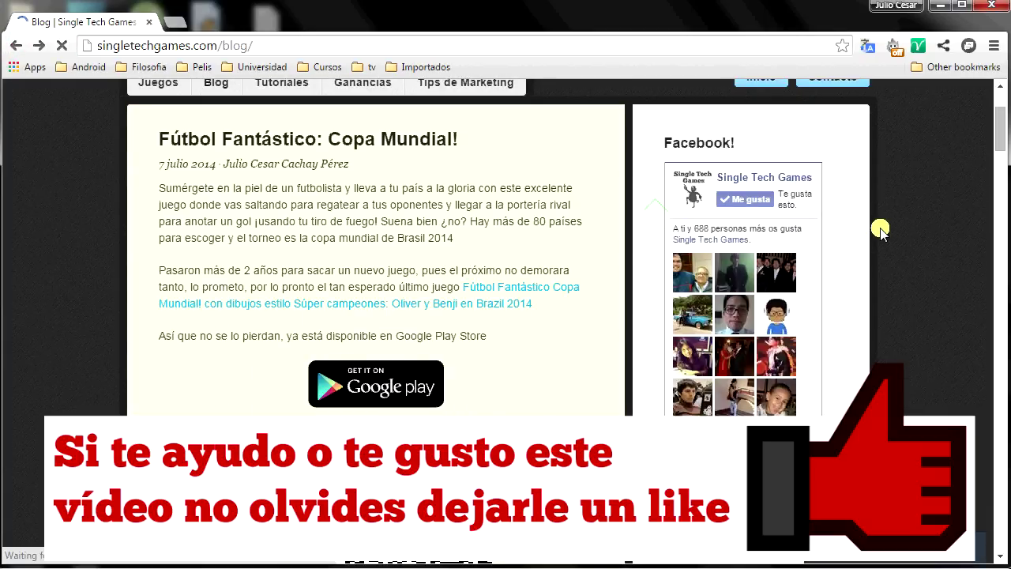
{"action": "scroll", "coordinate": [880, 229], "scroll_direction": "down", "scroll_amount": 2}
{"action": "scroll", "coordinate": [880, 233], "scroll_direction": "down", "scroll_amount": 3}
{"action": "scroll", "coordinate": [863, 241], "scroll_direction": "up", "scroll_amount": 10}
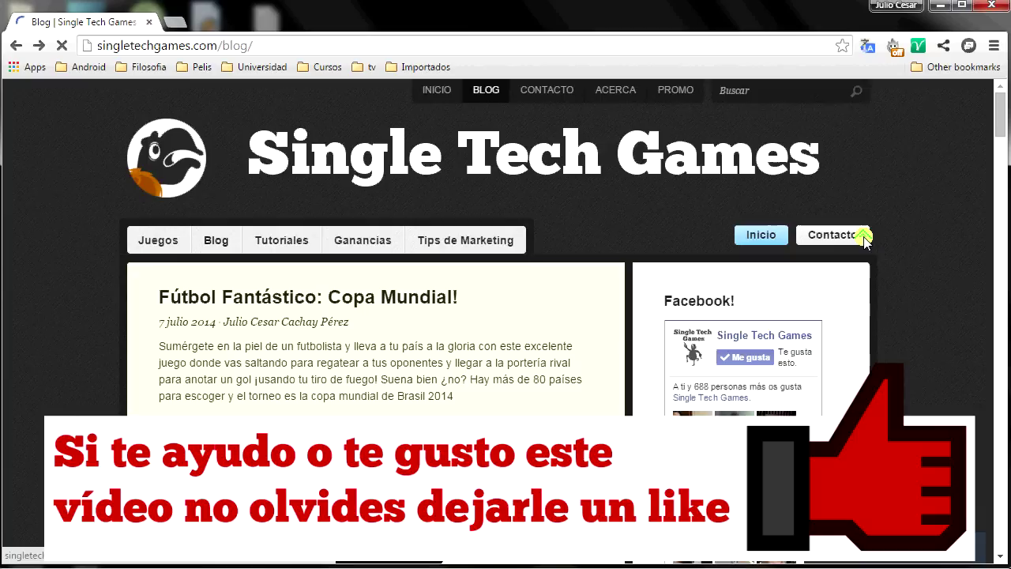
{"action": "scroll", "coordinate": [863, 240], "scroll_direction": "down", "scroll_amount": 2}
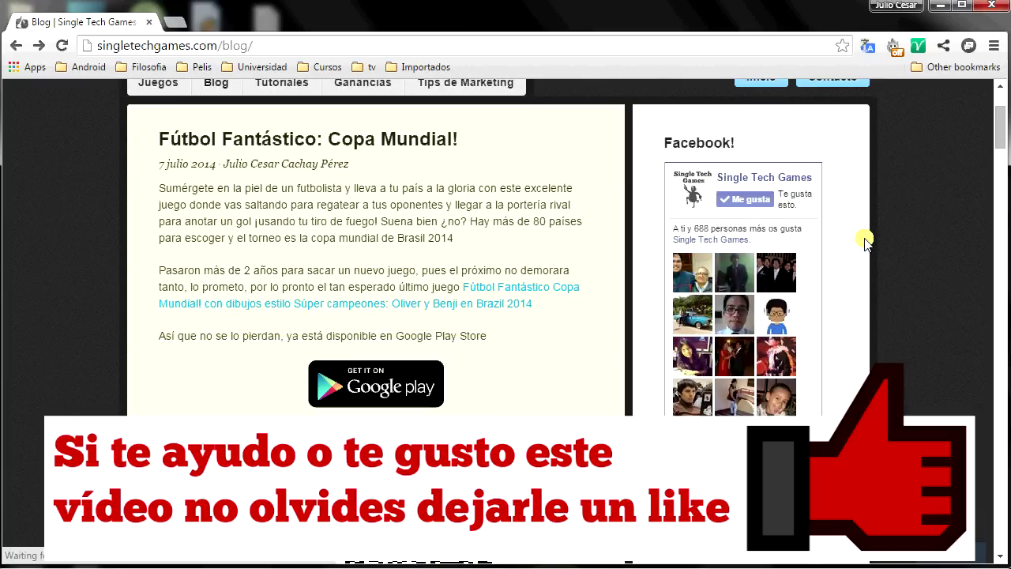
{"action": "scroll", "coordinate": [864, 241], "scroll_direction": "down", "scroll_amount": 3}
{"action": "scroll", "coordinate": [864, 241], "scroll_direction": "down", "scroll_amount": 1}
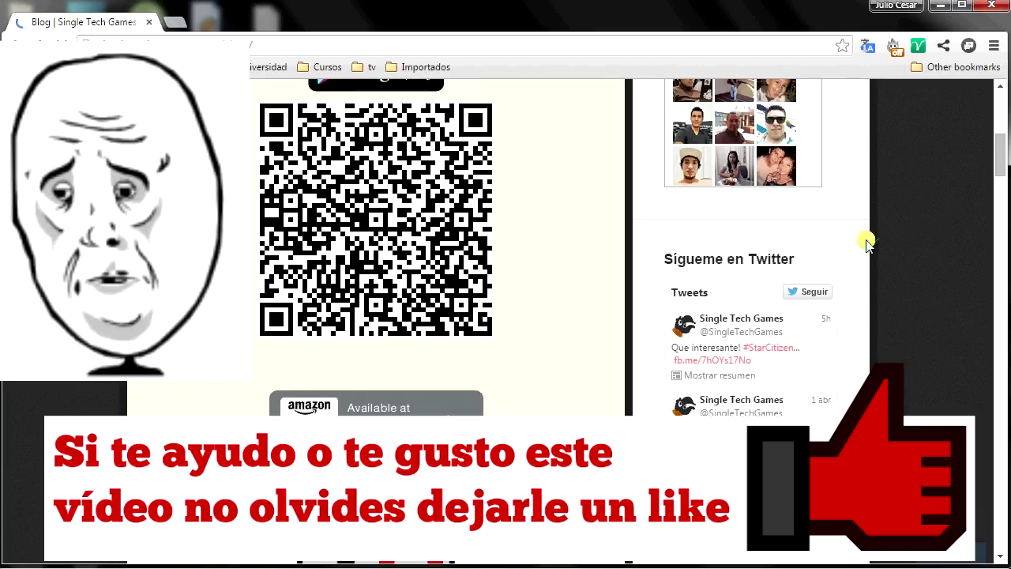
{"action": "scroll", "coordinate": [866, 243], "scroll_direction": "up", "scroll_amount": 2}
{"action": "scroll", "coordinate": [866, 243], "scroll_direction": "up", "scroll_amount": 2}
{"action": "scroll", "coordinate": [866, 243], "scroll_direction": "down", "scroll_amount": 4}
{"action": "scroll", "coordinate": [866, 245], "scroll_direction": "down", "scroll_amount": 2}
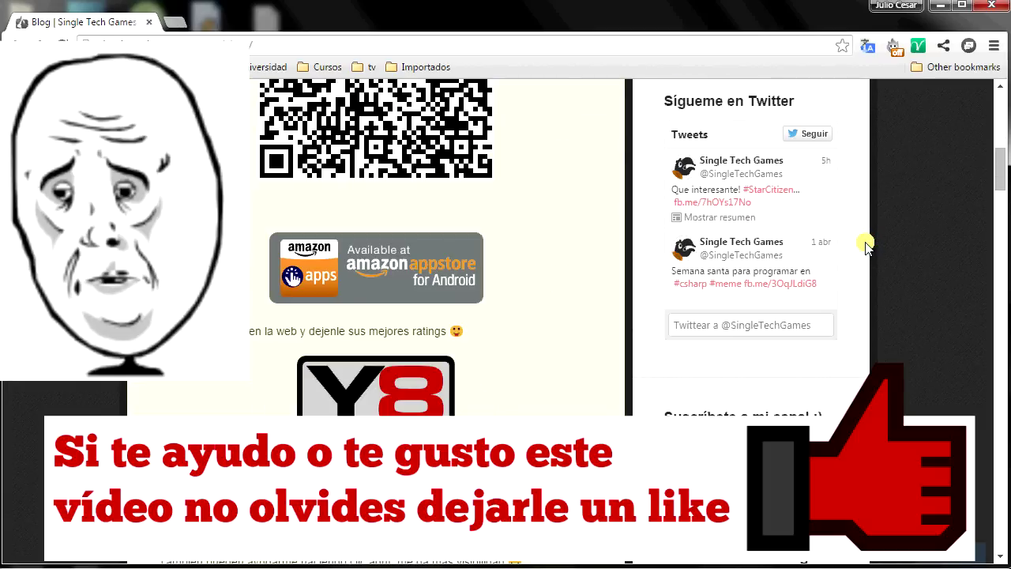
{"action": "scroll", "coordinate": [866, 245], "scroll_direction": "up", "scroll_amount": 3}
{"action": "scroll", "coordinate": [866, 247], "scroll_direction": "down", "scroll_amount": 4}
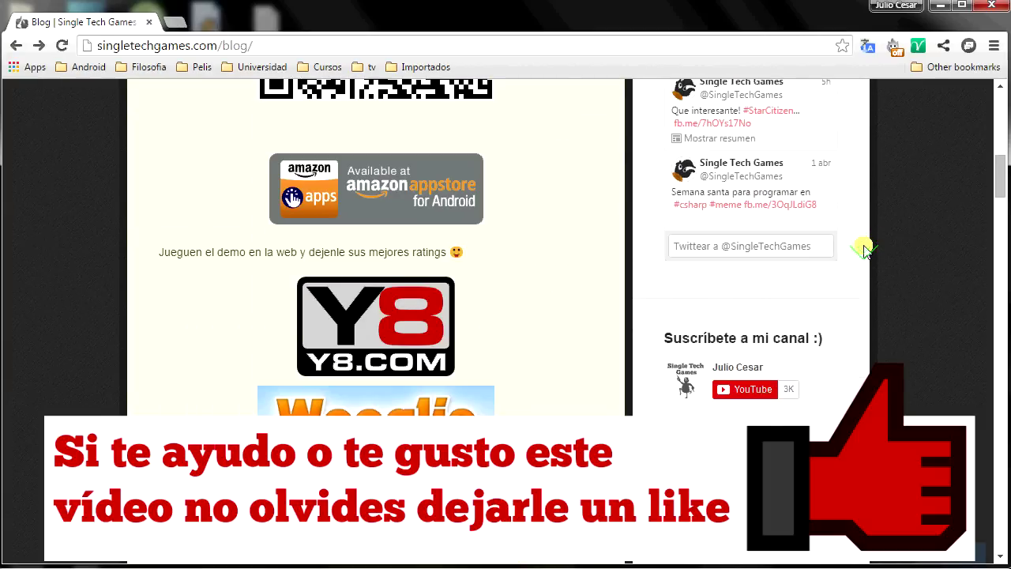
{"action": "scroll", "coordinate": [866, 250], "scroll_direction": "down", "scroll_amount": 2}
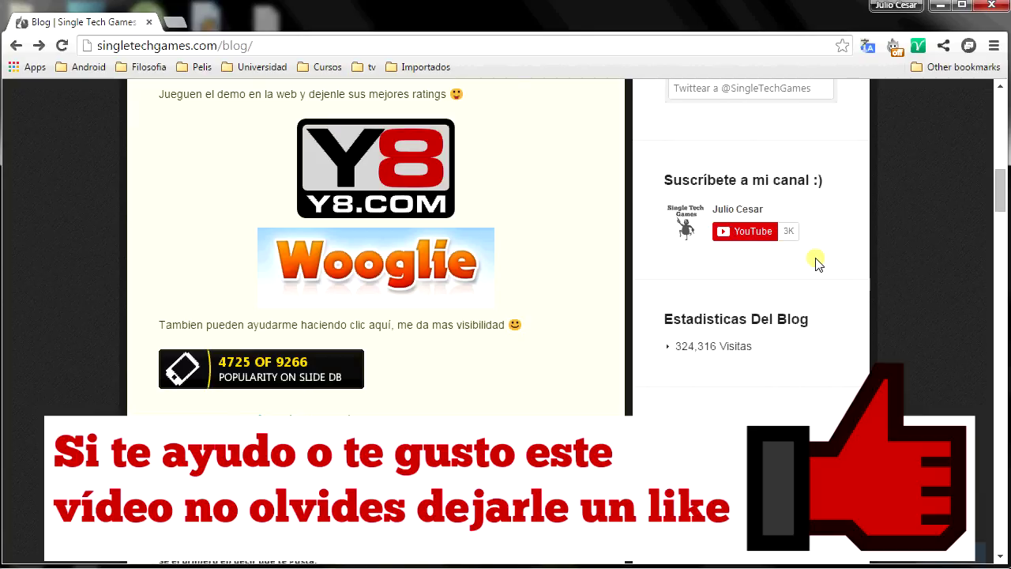
{"action": "scroll", "coordinate": [818, 265], "scroll_direction": "down", "scroll_amount": 5}
{"action": "scroll", "coordinate": [812, 267], "scroll_direction": "up", "scroll_amount": 3}
{"action": "scroll", "coordinate": [810, 267], "scroll_direction": "down", "scroll_amount": 3}
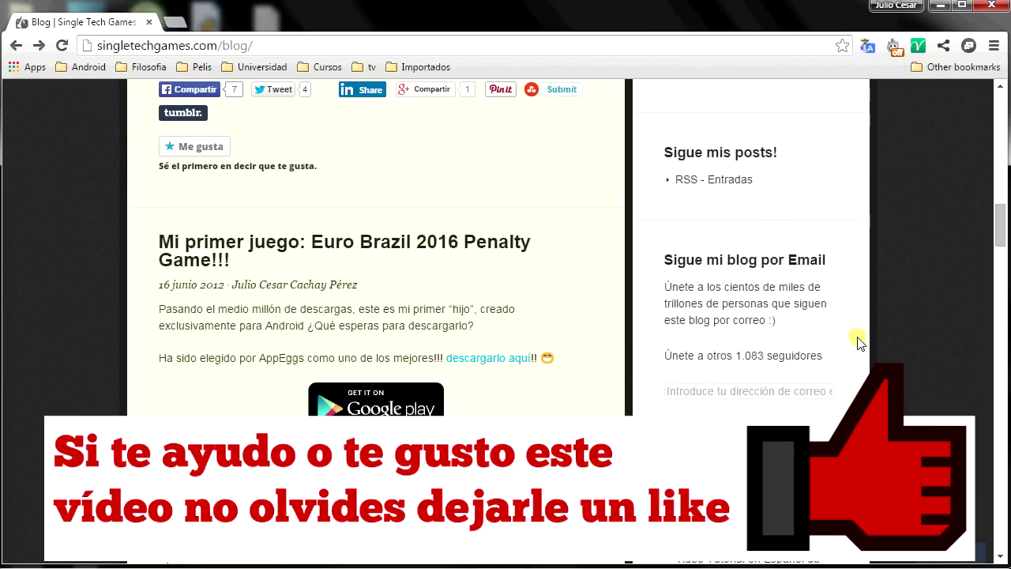
{"action": "scroll", "coordinate": [859, 342], "scroll_direction": "down", "scroll_amount": 2}
{"action": "scroll", "coordinate": [859, 342], "scroll_direction": "down", "scroll_amount": 2}
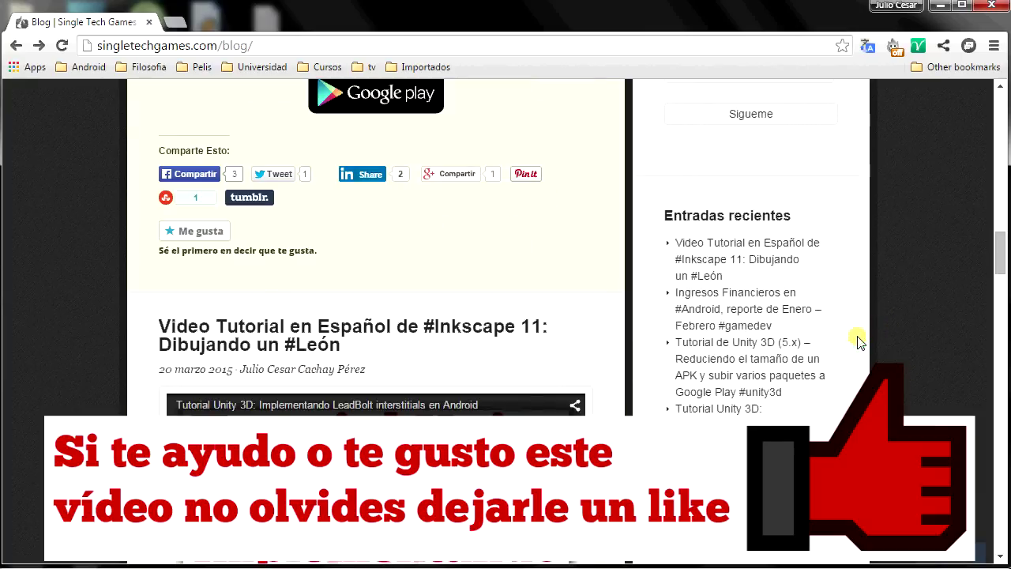
{"action": "scroll", "coordinate": [859, 342], "scroll_direction": "down", "scroll_amount": 5}
{"action": "scroll", "coordinate": [859, 343], "scroll_direction": "down", "scroll_amount": 5}
{"action": "scroll", "coordinate": [858, 342], "scroll_direction": "down", "scroll_amount": 5}
{"action": "scroll", "coordinate": [859, 342], "scroll_direction": "down", "scroll_amount": 5}
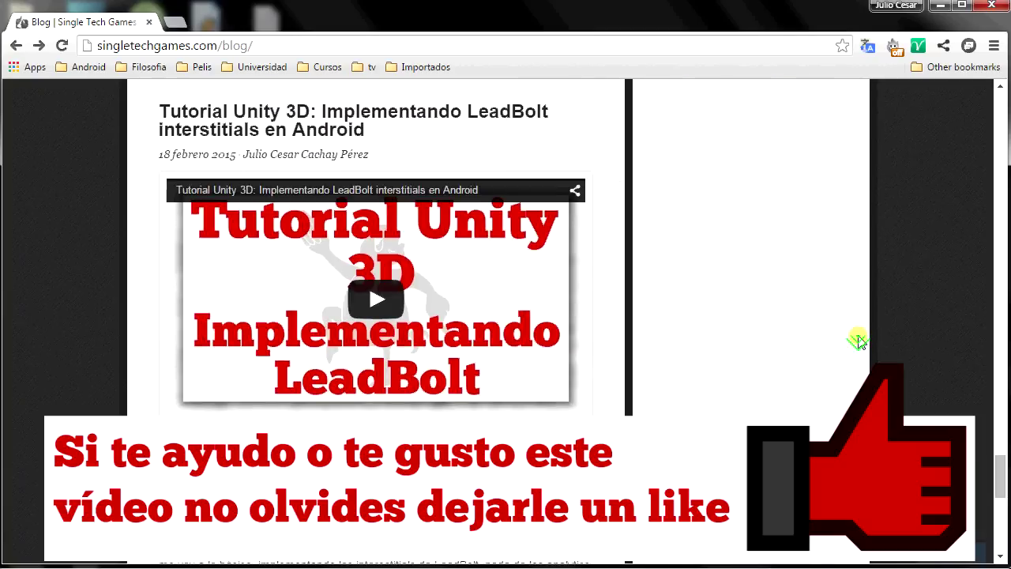
{"action": "scroll", "coordinate": [859, 342], "scroll_direction": "down", "scroll_amount": 10}
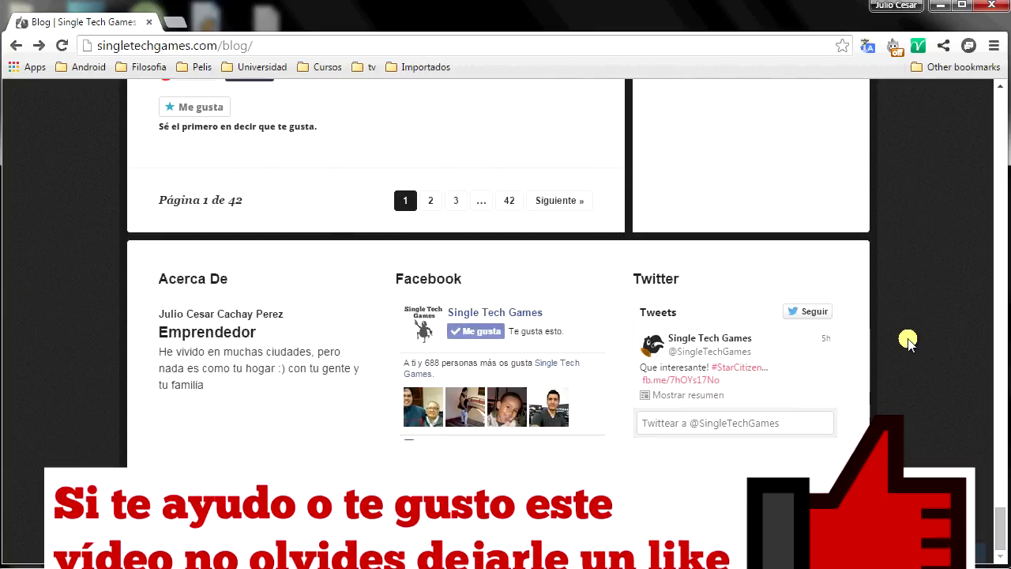